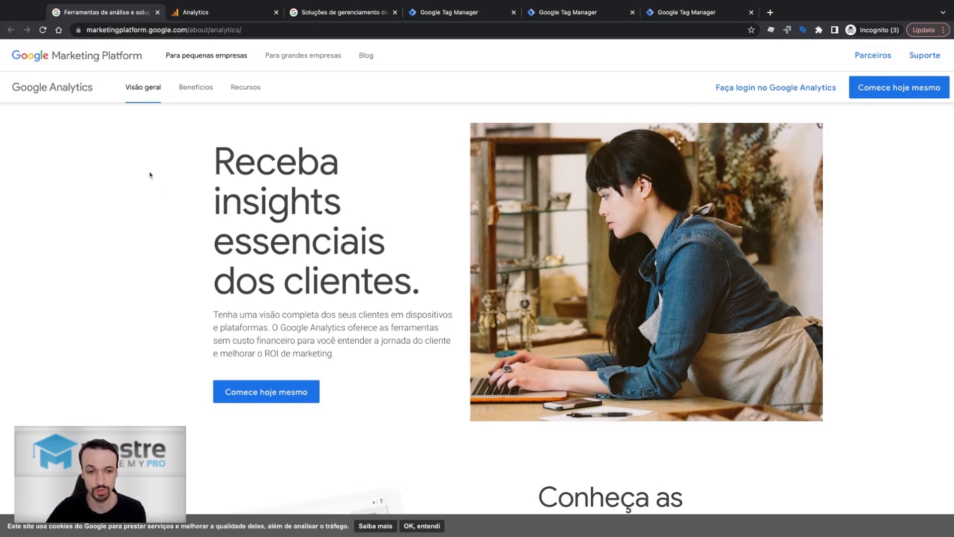
Switch to the Google Analytics admin page and start a new account with the account name "nome"
{"action": "left_click", "coordinate": [225, 14]}
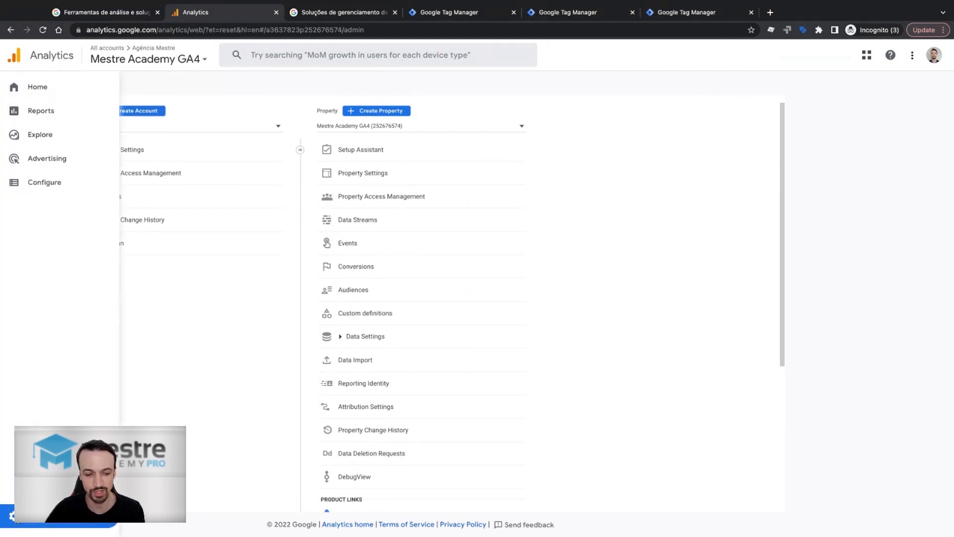
{"action": "left_click", "coordinate": [132, 113]}
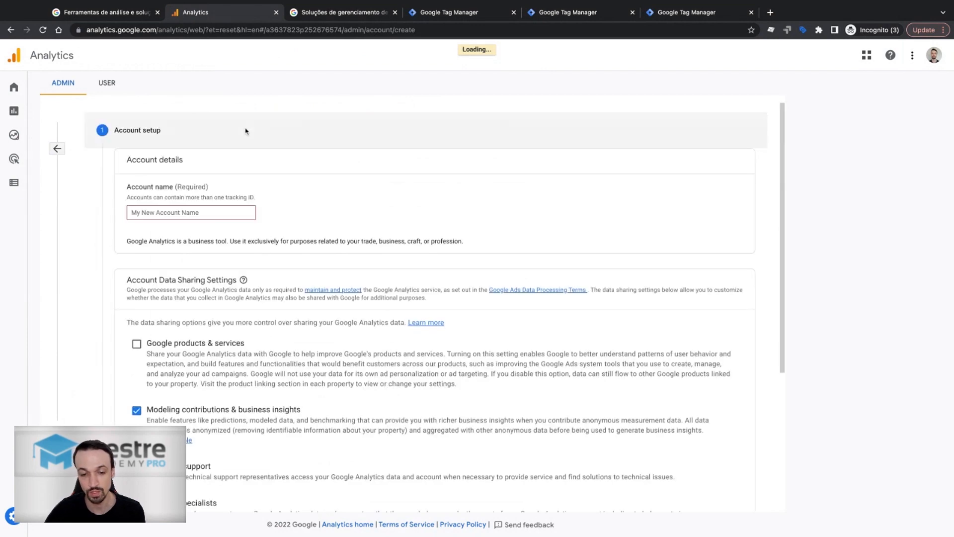
{"action": "scroll", "coordinate": [294, 198], "scroll_direction": "down", "scroll_amount": 1}
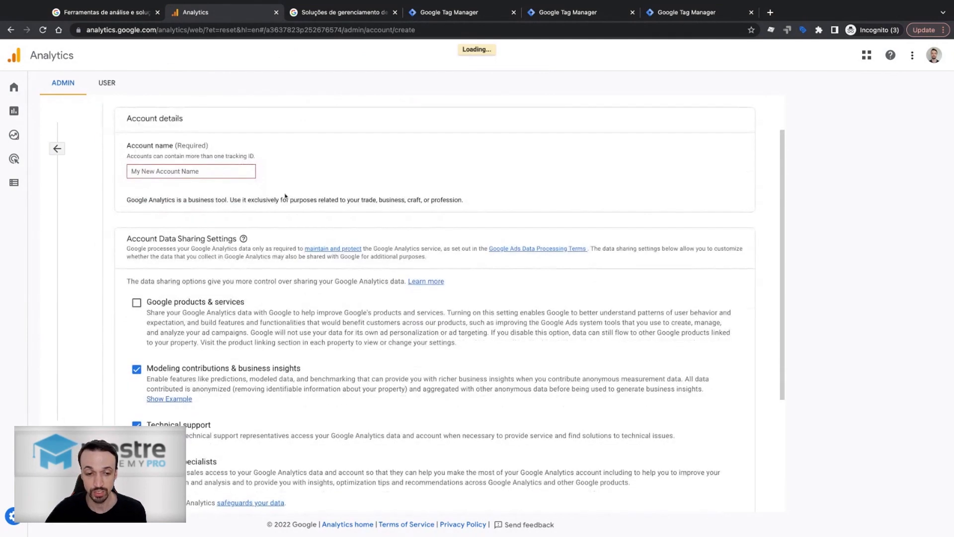
{"action": "left_click", "coordinate": [205, 171]}
{"action": "type", "text": "nome"}
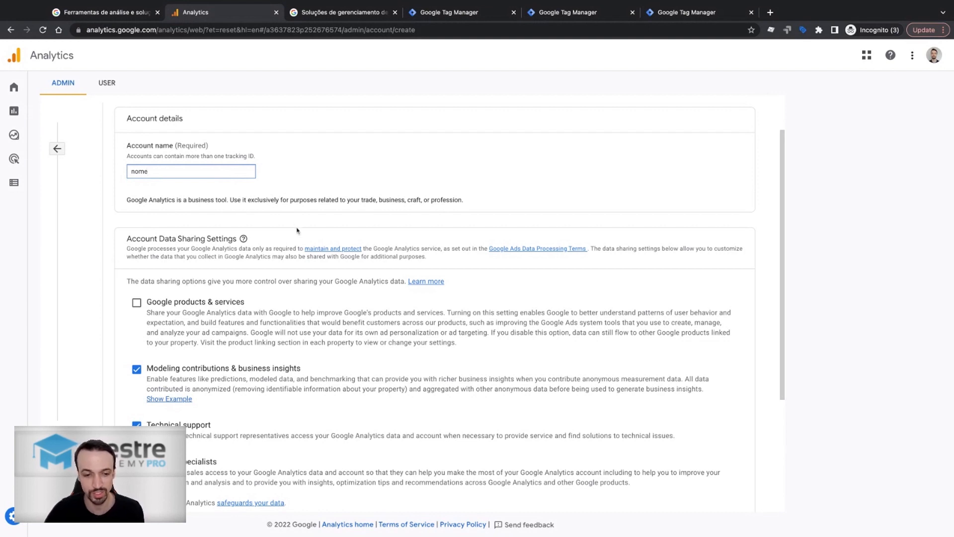
Enable data sharing for Google products & services, disable it for Account specialists, and proceed to the property setup
{"action": "scroll", "coordinate": [298, 230], "scroll_direction": "down", "scroll_amount": 3}
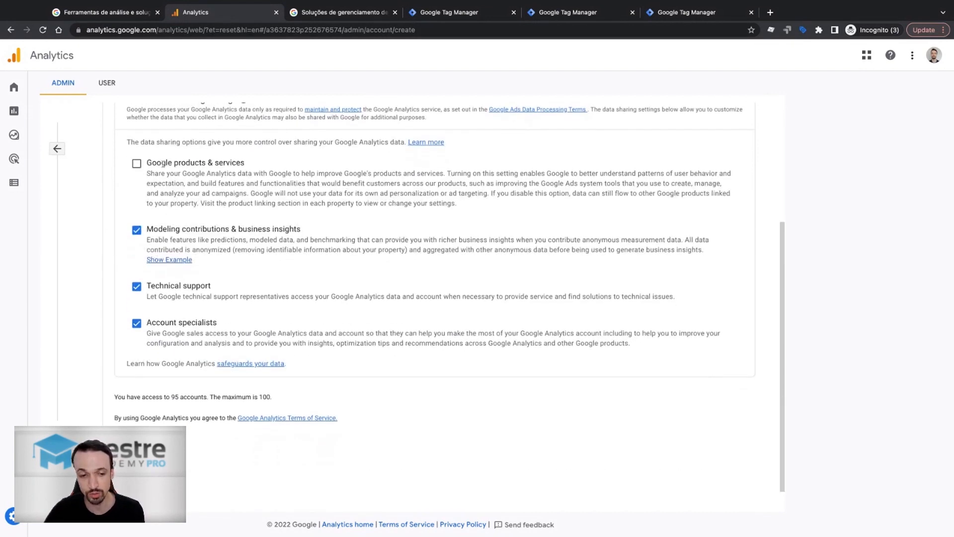
{"action": "left_click", "coordinate": [137, 165]}
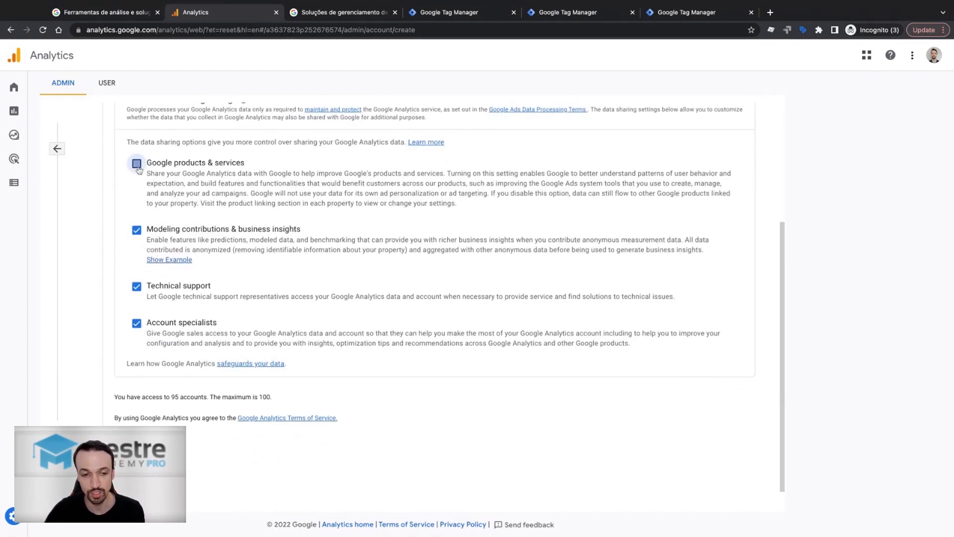
{"action": "left_click", "coordinate": [137, 324]}
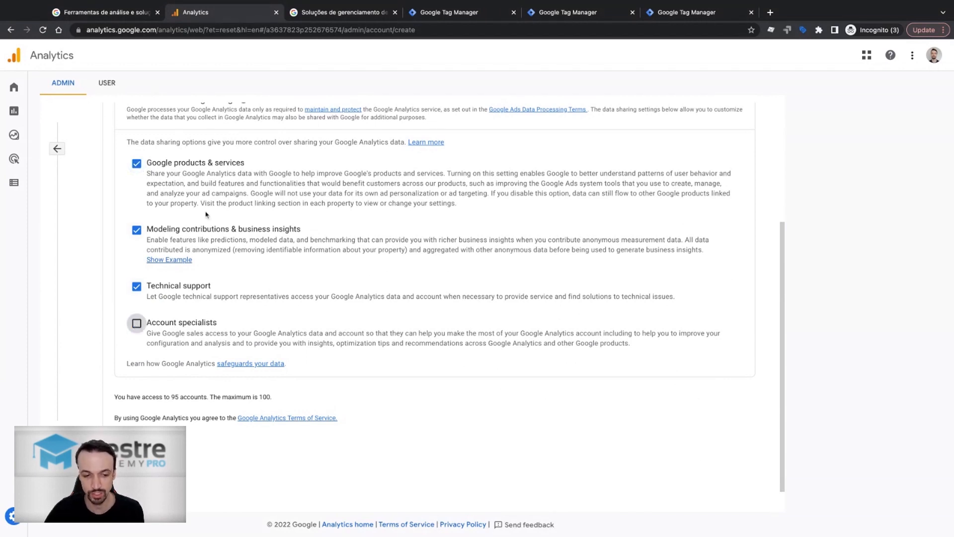
{"action": "left_click", "coordinate": [137, 325]}
{"action": "left_click", "coordinate": [138, 325]}
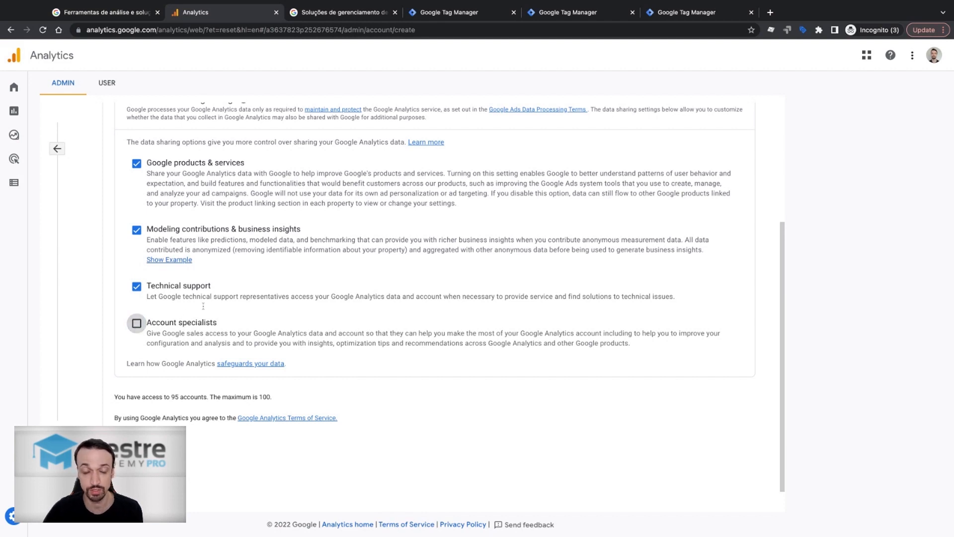
{"action": "scroll", "coordinate": [203, 306], "scroll_direction": "down", "scroll_amount": 1}
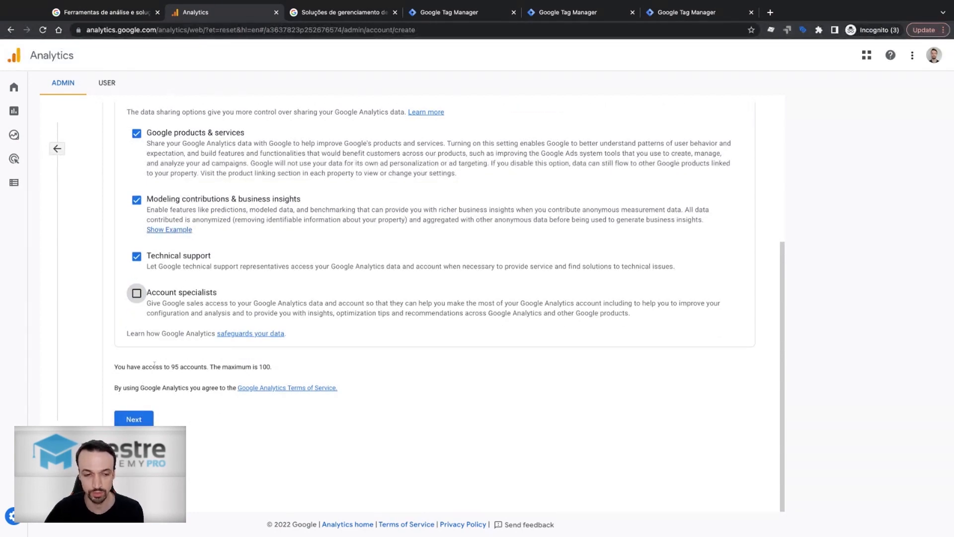
{"action": "left_click", "coordinate": [142, 419]}
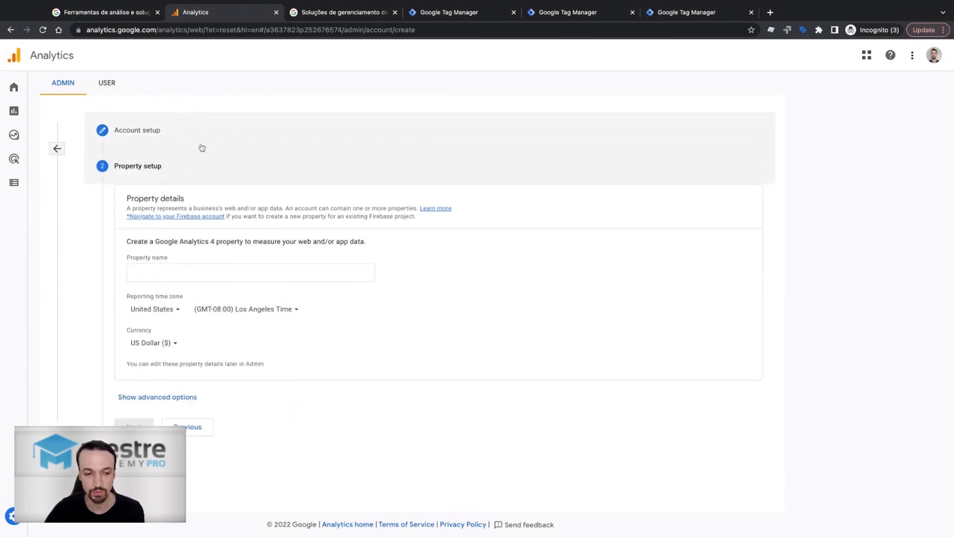
Enter "nome.com" as the name of the new Google Analytics 4 property
{"action": "left_click", "coordinate": [170, 273]}
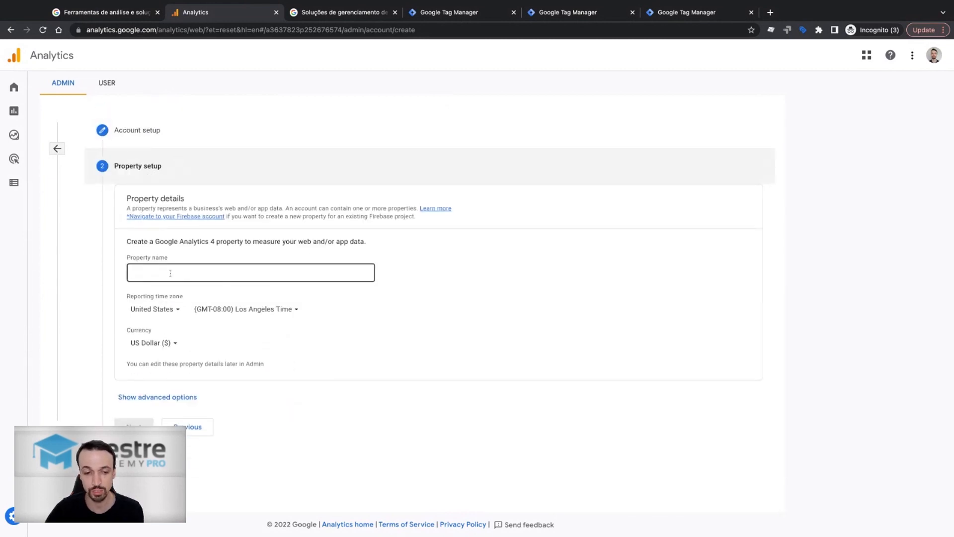
{"action": "left_click", "coordinate": [170, 273]}
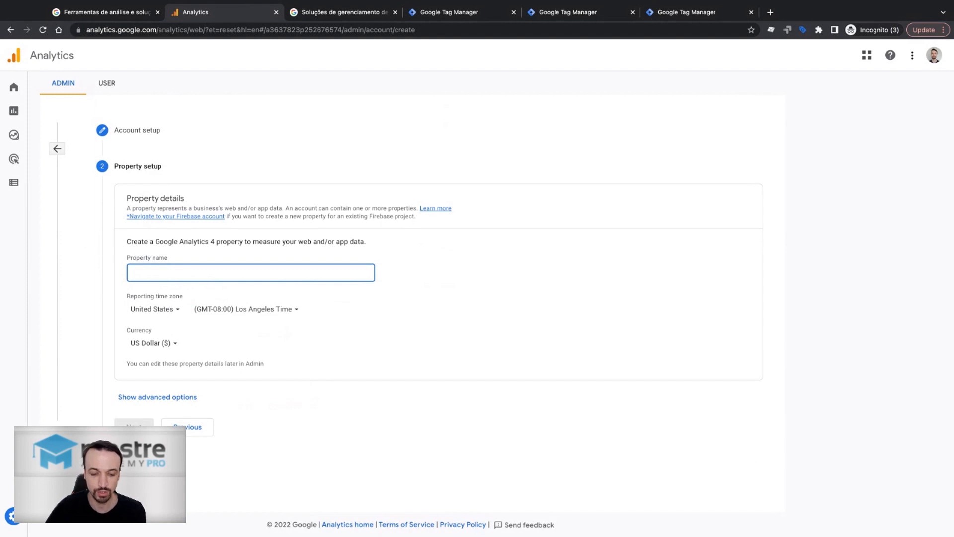
{"action": "type", "text": "nome"}
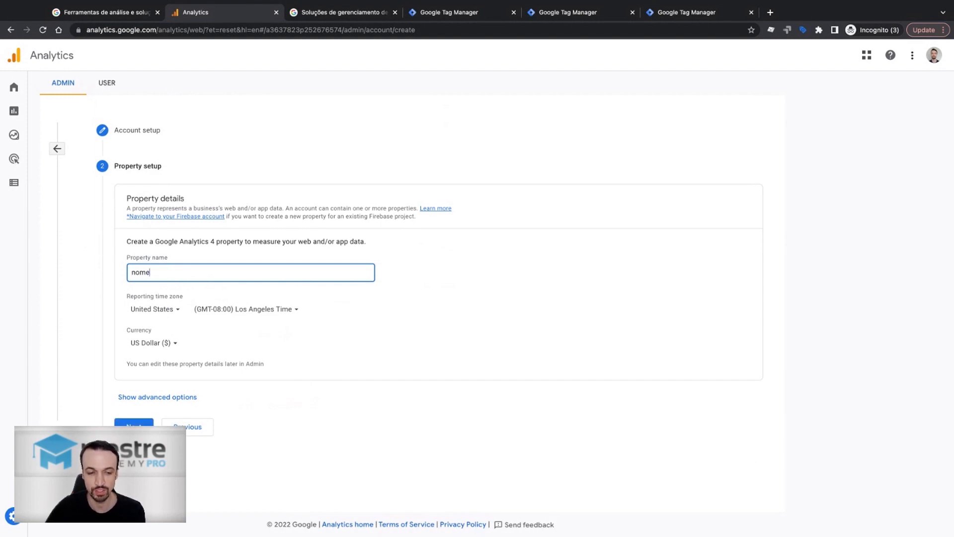
{"action": "type", "text": "."}
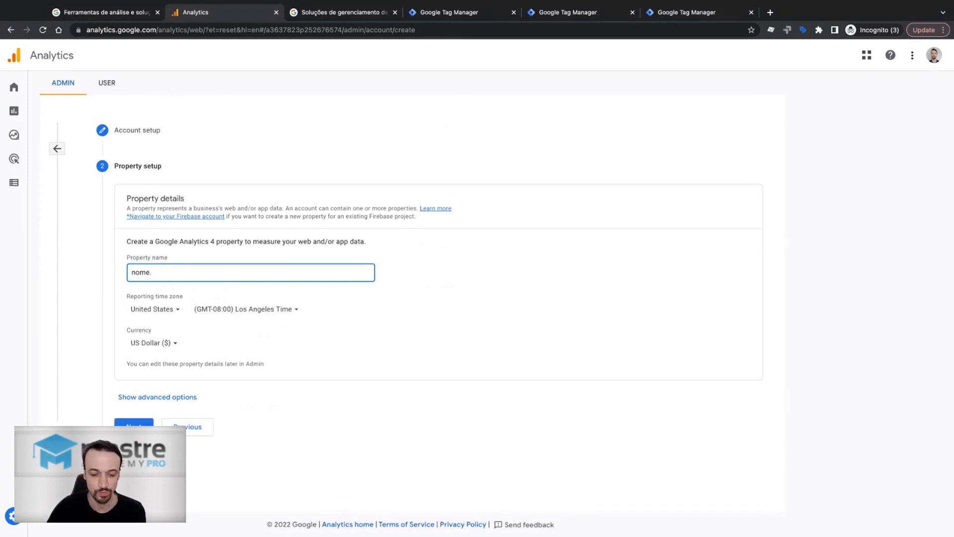
{"action": "type", "text": "com"}
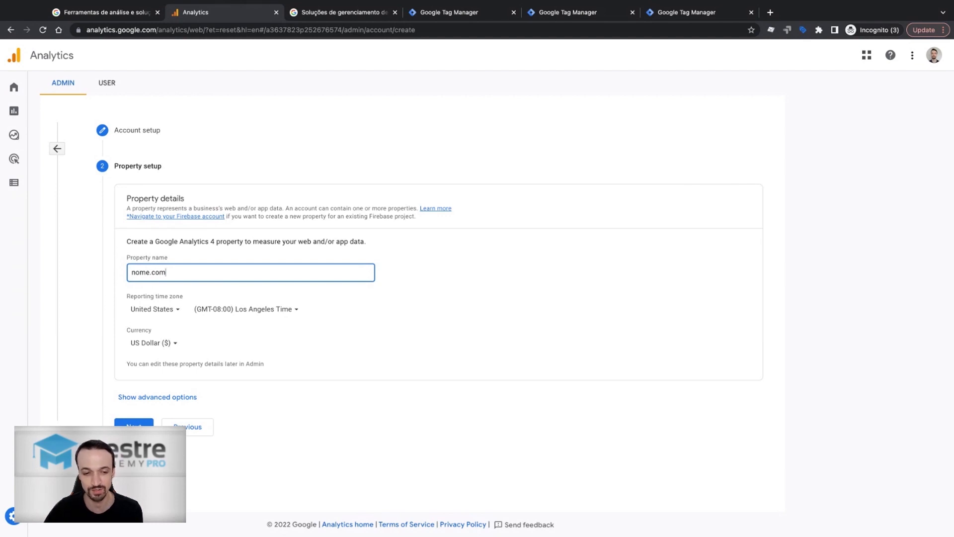
Set the property's reporting time zone to Brazil, (GMT-03:00) Sao Paulo Time, and its currency to Brazilian Real (R$)
{"action": "left_click", "coordinate": [165, 306]}
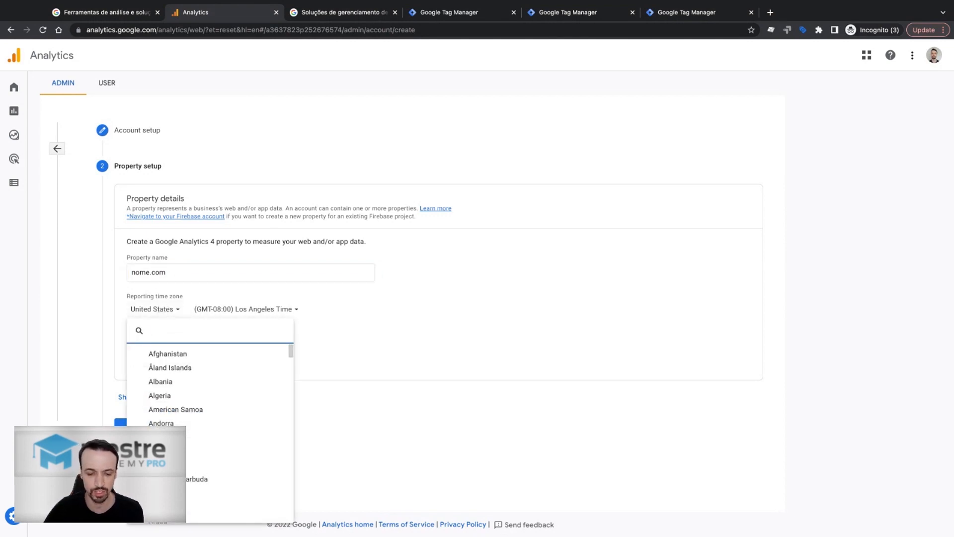
{"action": "type", "text": "br"}
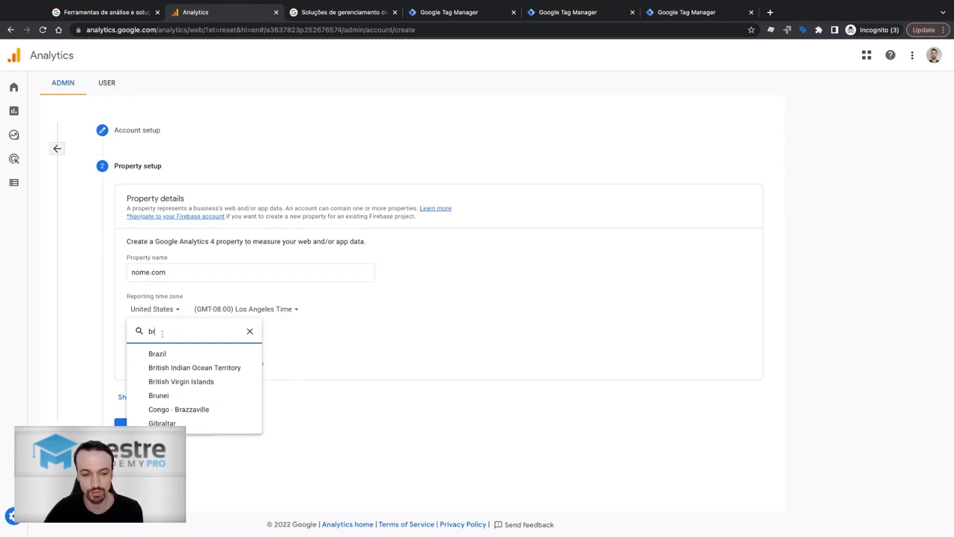
{"action": "left_click", "coordinate": [163, 351]}
{"action": "left_click", "coordinate": [226, 309]}
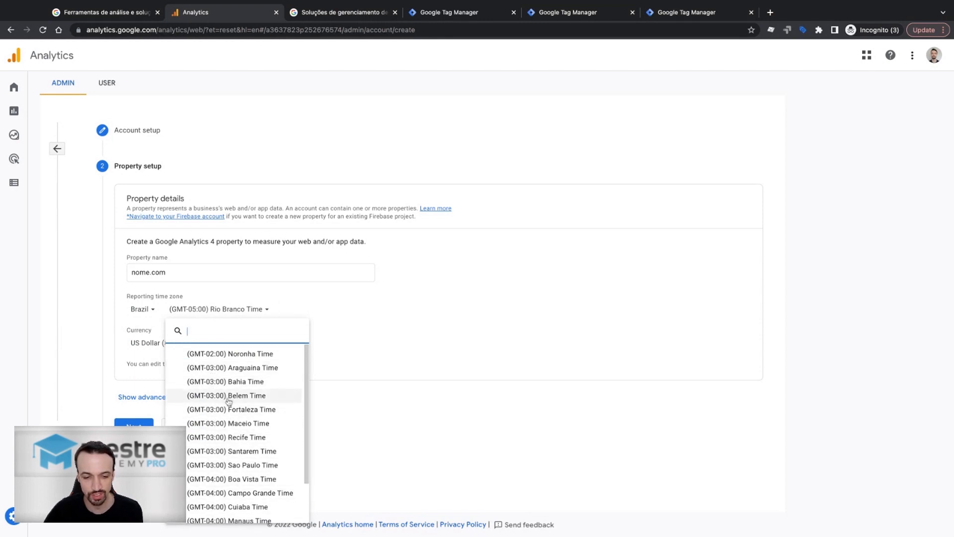
{"action": "left_click", "coordinate": [222, 465]}
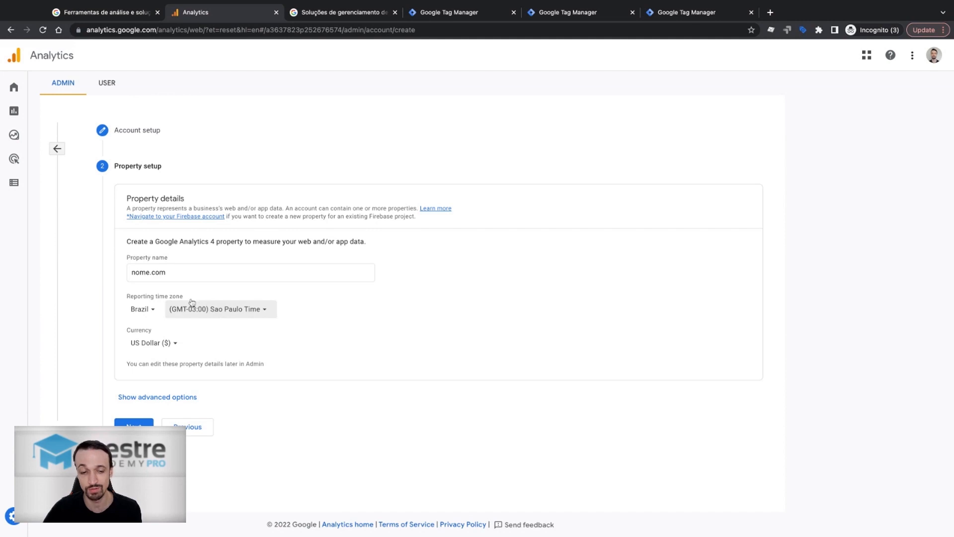
{"action": "left_click", "coordinate": [169, 342]}
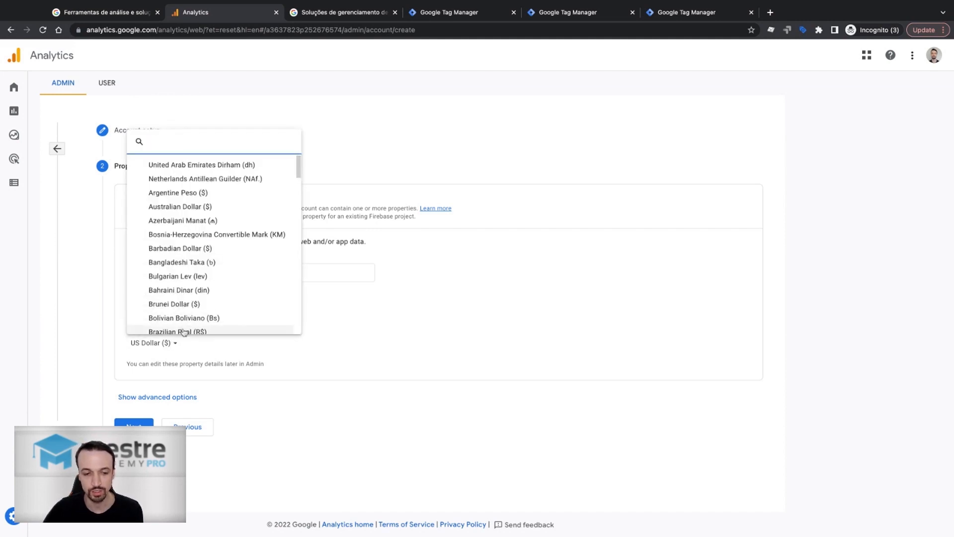
{"action": "left_click", "coordinate": [178, 331]}
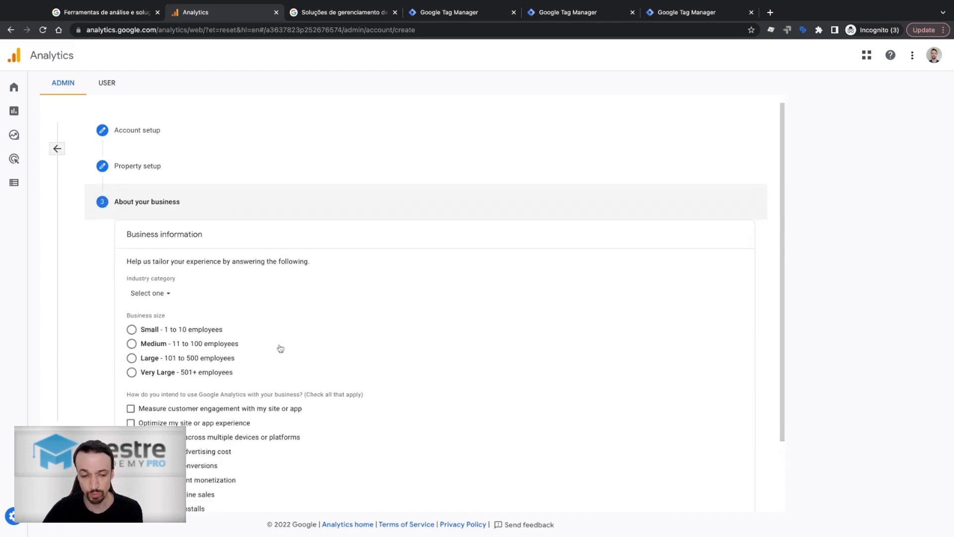
Look over the business information questions and industry category choices, and exit the account setup without creating the account
{"action": "scroll", "coordinate": [362, 320], "scroll_direction": "down", "scroll_amount": 2}
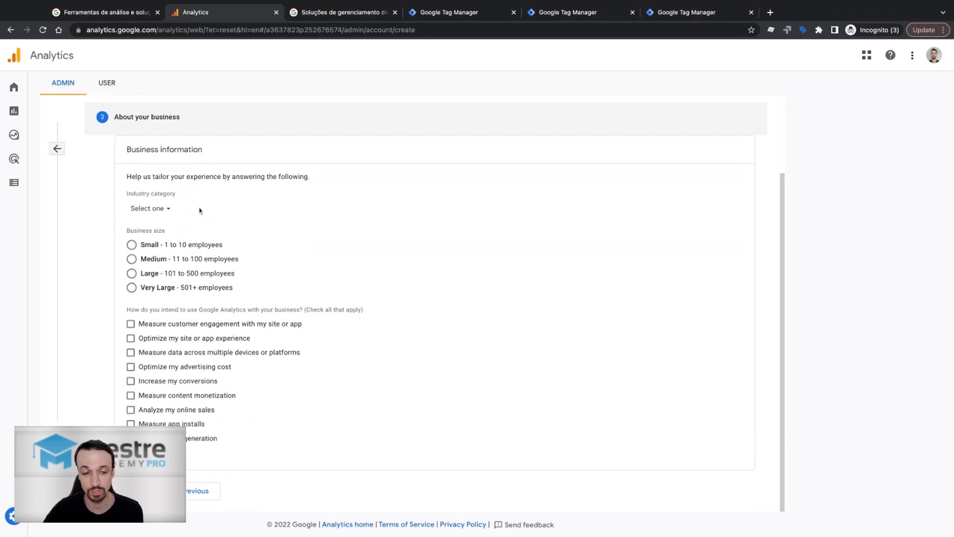
{"action": "left_click", "coordinate": [156, 209]}
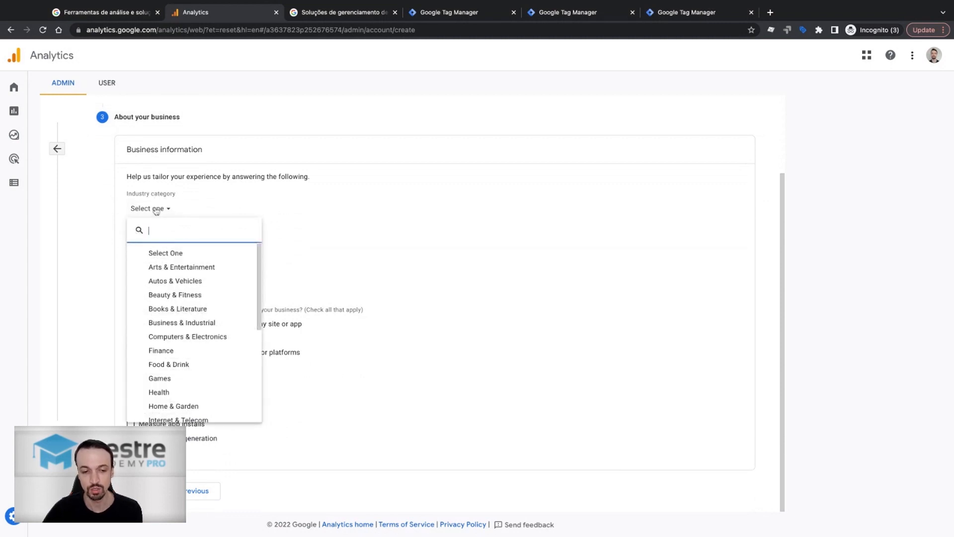
{"action": "left_click", "coordinate": [214, 189]}
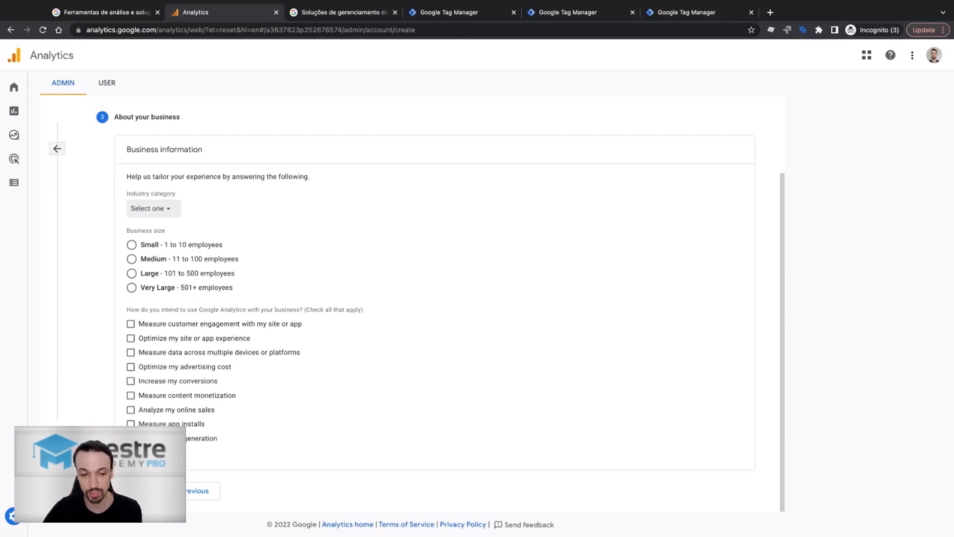
{"action": "scroll", "coordinate": [169, 259], "scroll_direction": "up", "scroll_amount": 3}
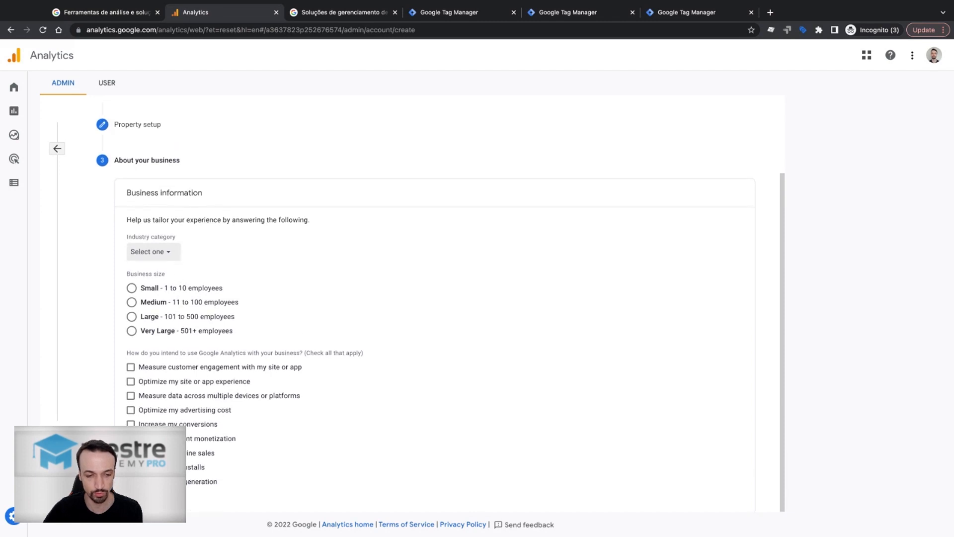
{"action": "left_click", "coordinate": [61, 152]}
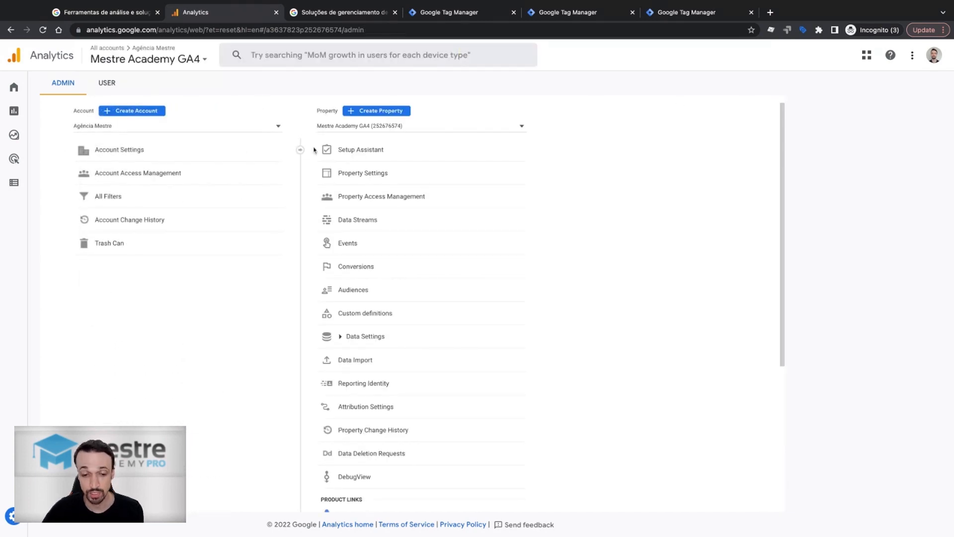
Open the mestreacademy.com web data stream of the existing property and examine its stream name, URL, stream ID and measurement ID
{"action": "left_click", "coordinate": [361, 226]}
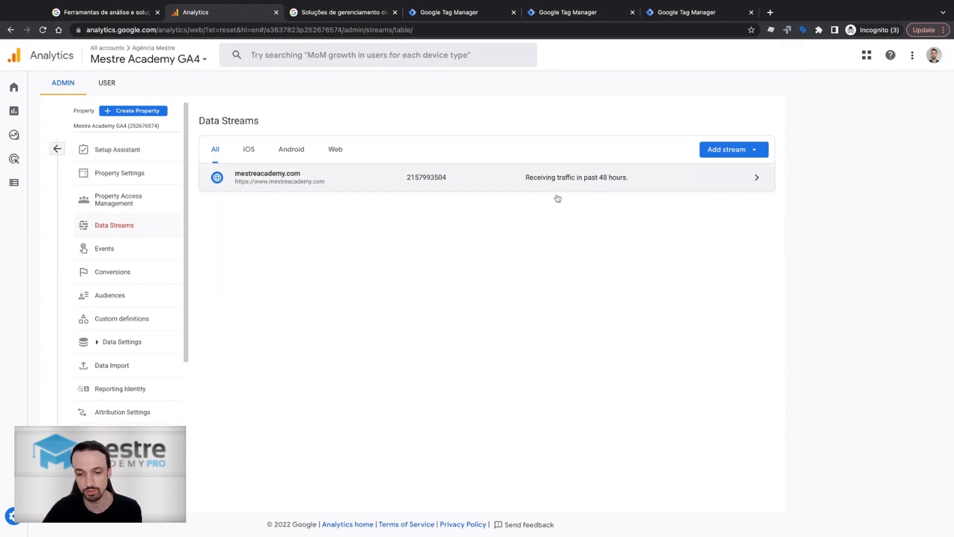
{"action": "left_click", "coordinate": [757, 178]}
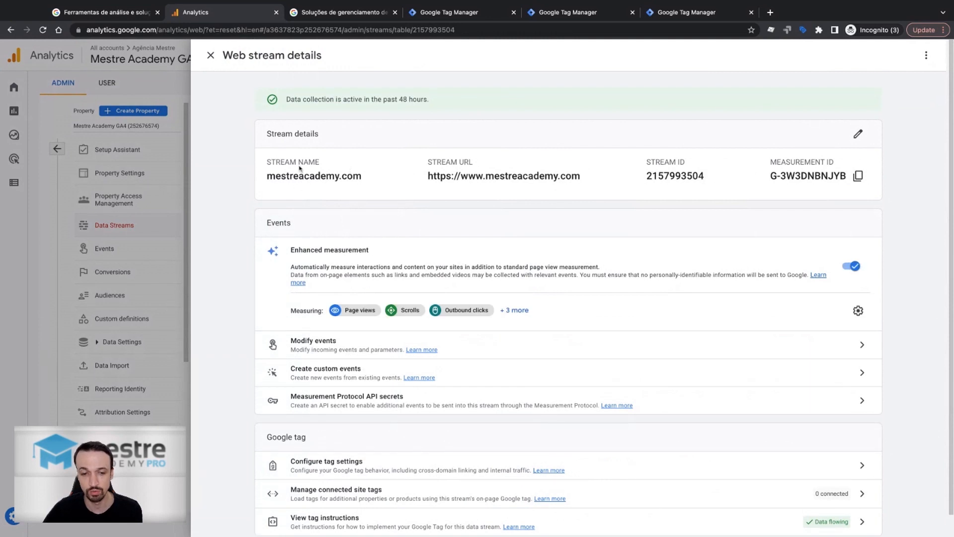
{"action": "double_click", "coordinate": [282, 161]}
{"action": "left_click", "coordinate": [311, 160]}
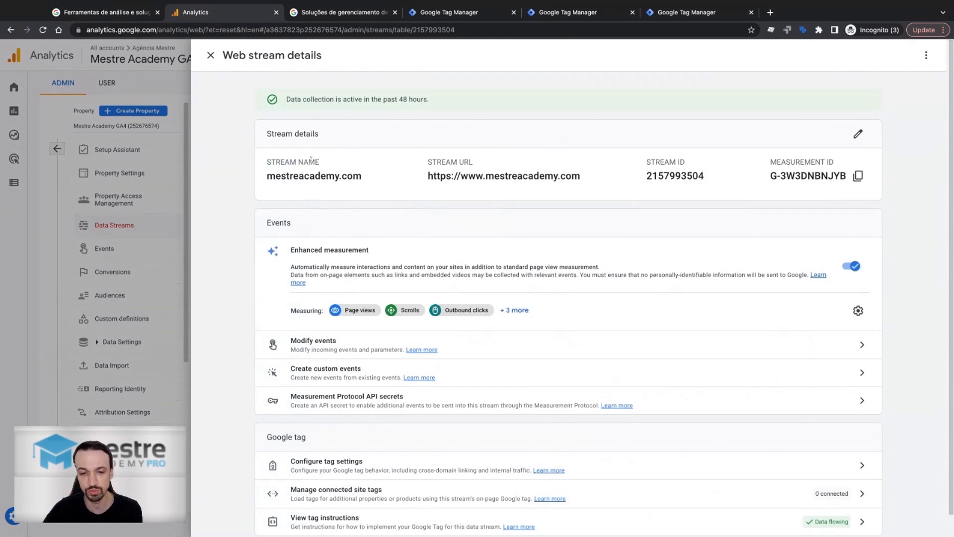
{"action": "double_click", "coordinate": [452, 160]}
{"action": "left_click", "coordinate": [472, 174]}
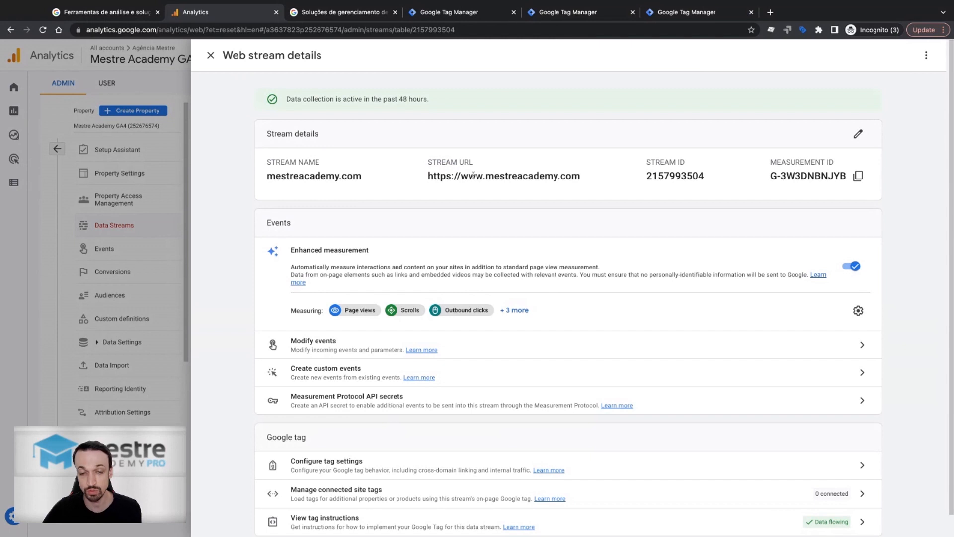
{"action": "double_click", "coordinate": [526, 174]}
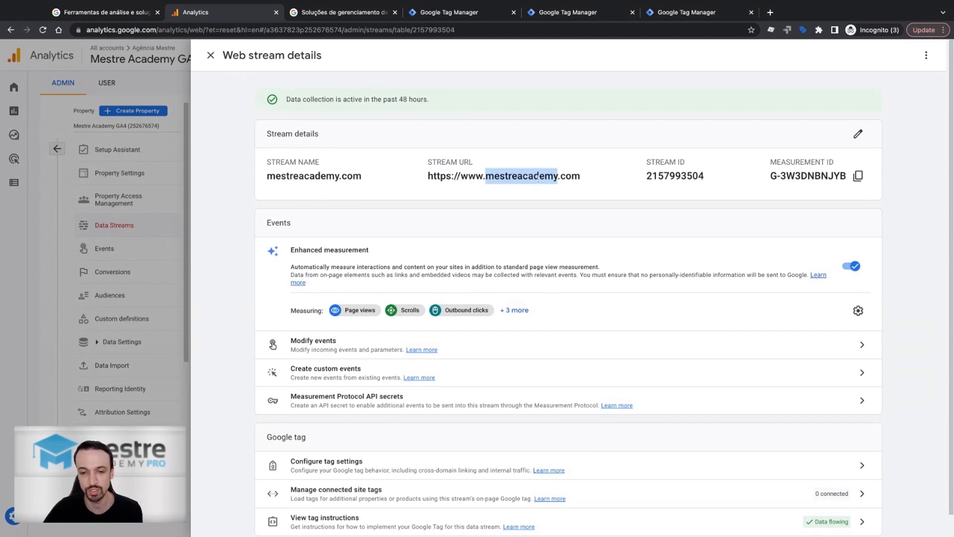
{"action": "left_click", "coordinate": [565, 179]}
{"action": "double_click", "coordinate": [673, 176]}
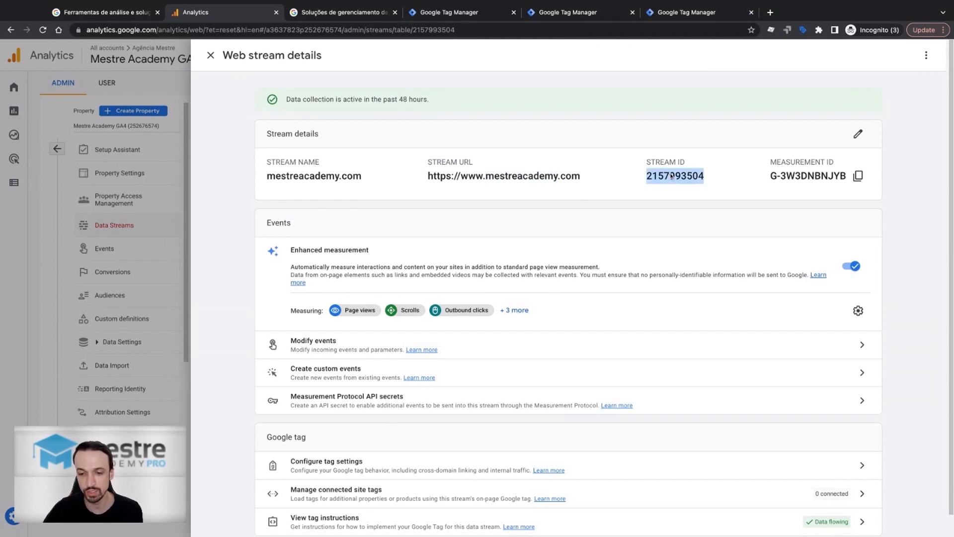
{"action": "left_click", "coordinate": [787, 171]}
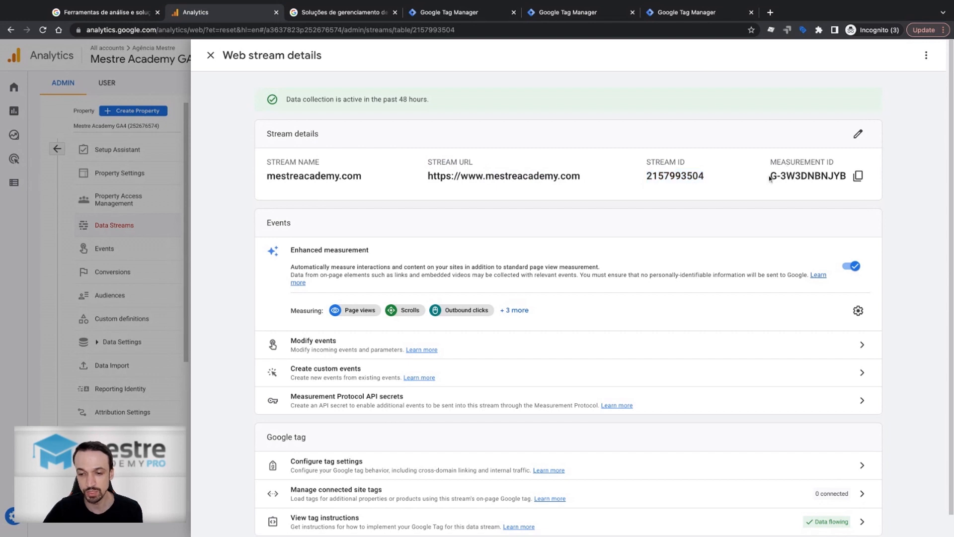
{"action": "left_click_drag", "start_coordinate": [770, 178], "coordinate": [847, 178]}
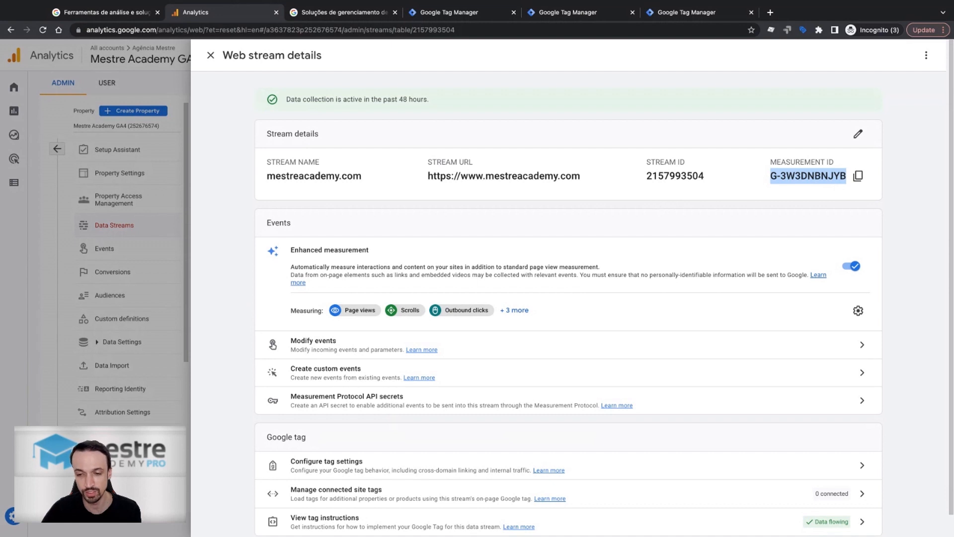
{"action": "scroll", "coordinate": [576, 221], "scroll_direction": "down", "scroll_amount": 1}
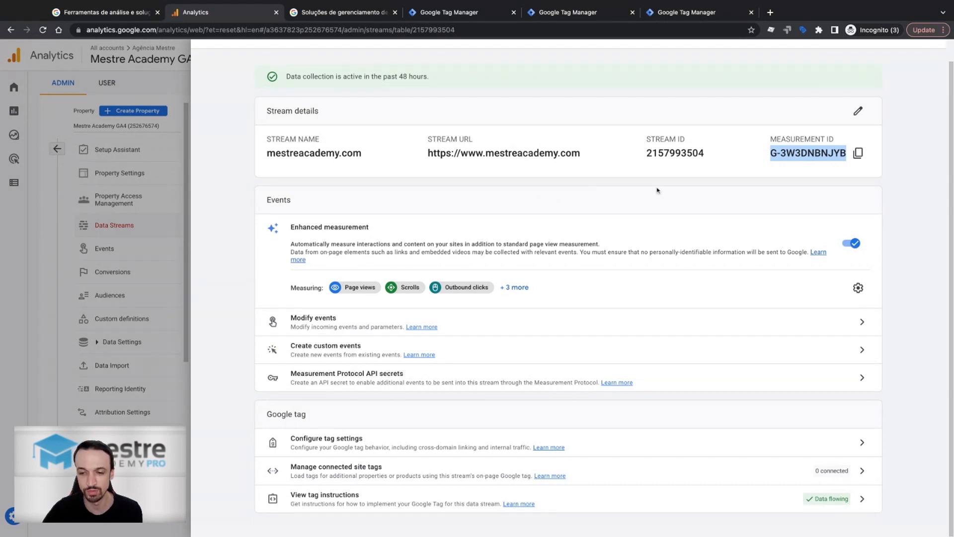
Look over the Google Analytics and Tag Manager product overview pages on Google Marketing Platform
{"action": "left_click", "coordinate": [780, 178]}
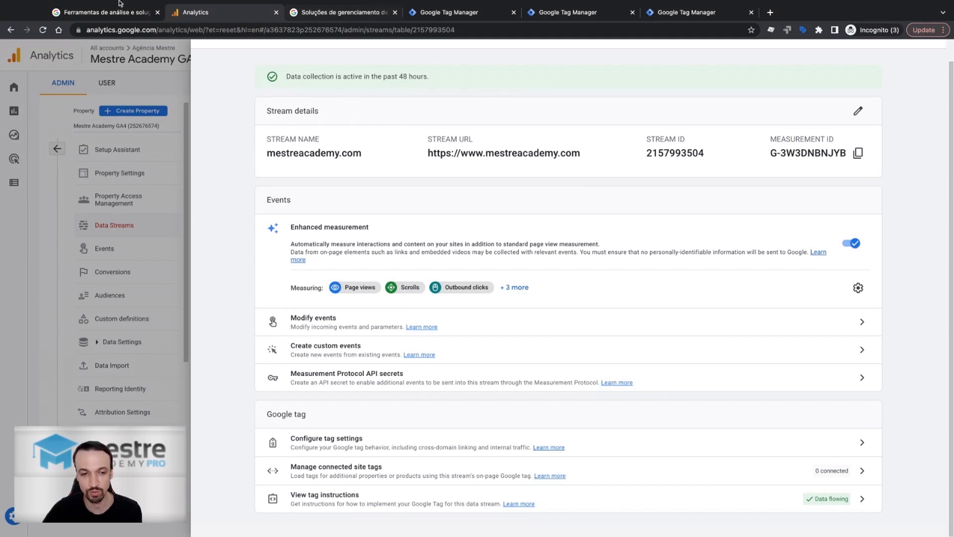
{"action": "left_click", "coordinate": [112, 14]}
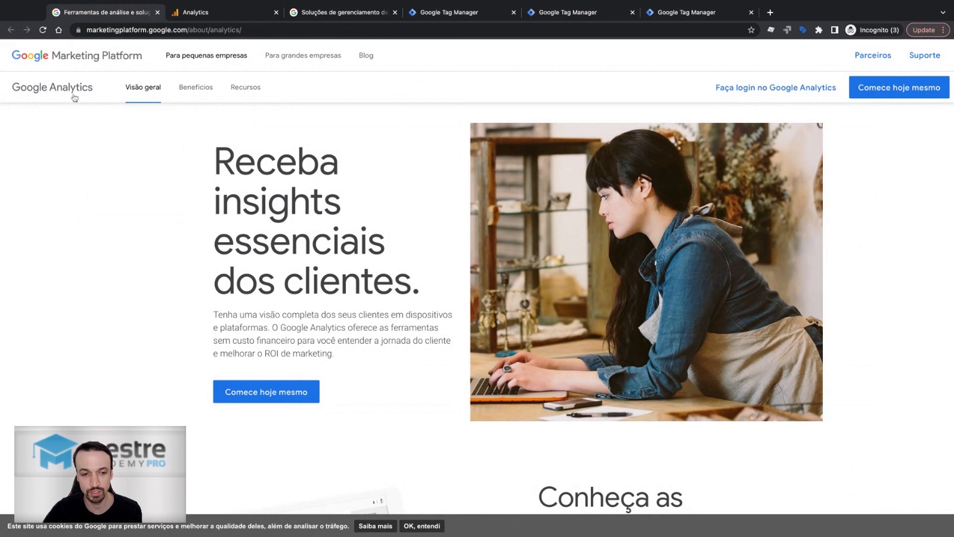
{"action": "mouse_move", "coordinate": [204, 58]}
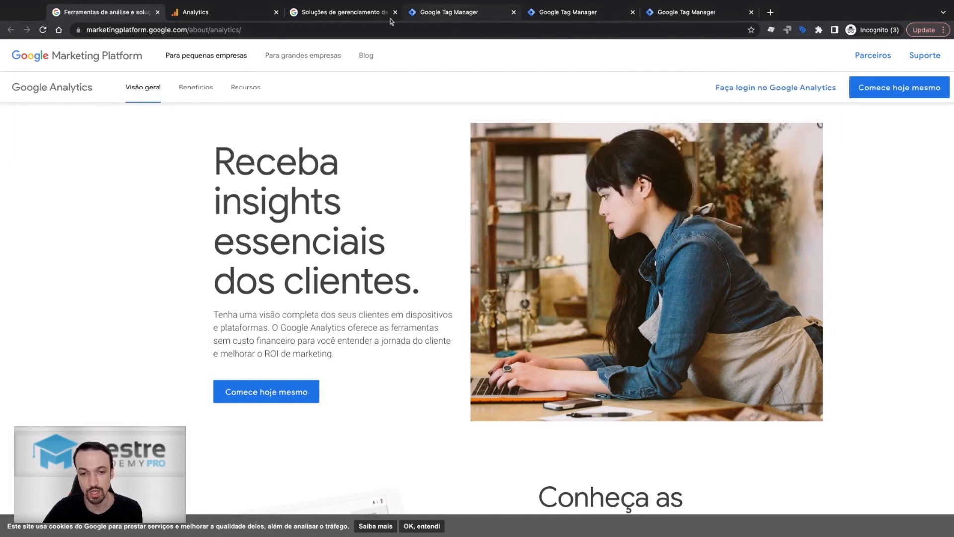
{"action": "left_click", "coordinate": [318, 12]}
{"action": "mouse_move", "coordinate": [331, 47]}
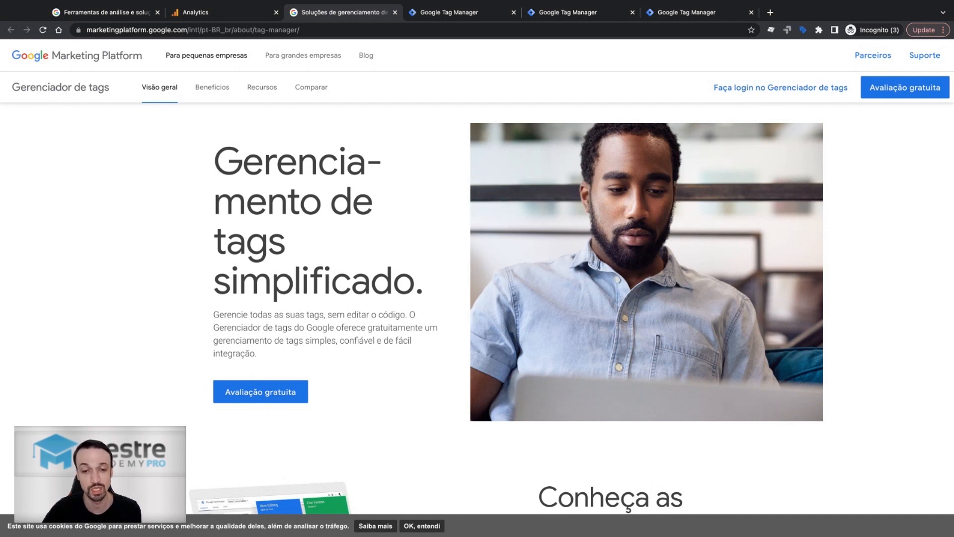
In Tag Manager's new account form, name the account "nome", set the country to Brazil, and enable anonymous data sharing with Google
{"action": "left_click", "coordinate": [452, 13]}
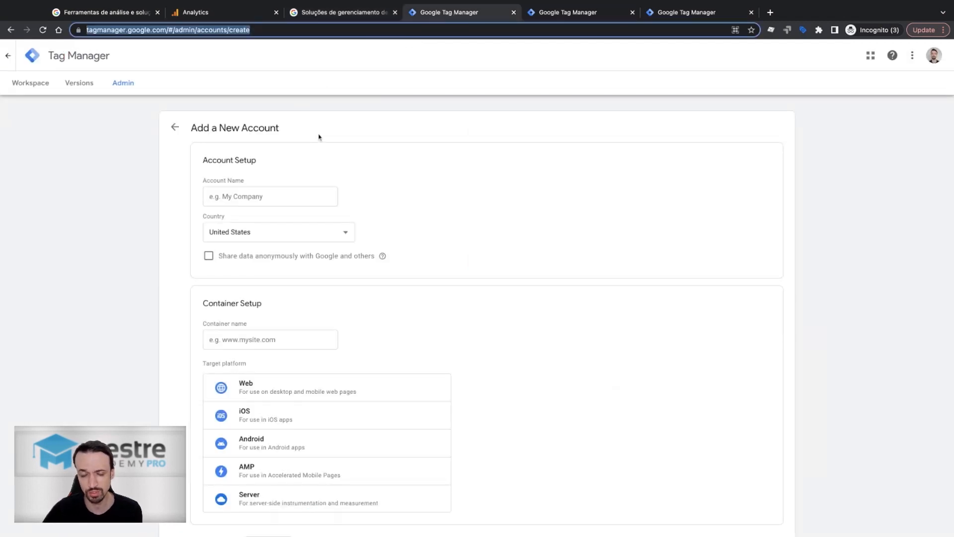
{"action": "scroll", "coordinate": [319, 137], "scroll_direction": "down", "scroll_amount": 1}
{"action": "left_click", "coordinate": [270, 186]}
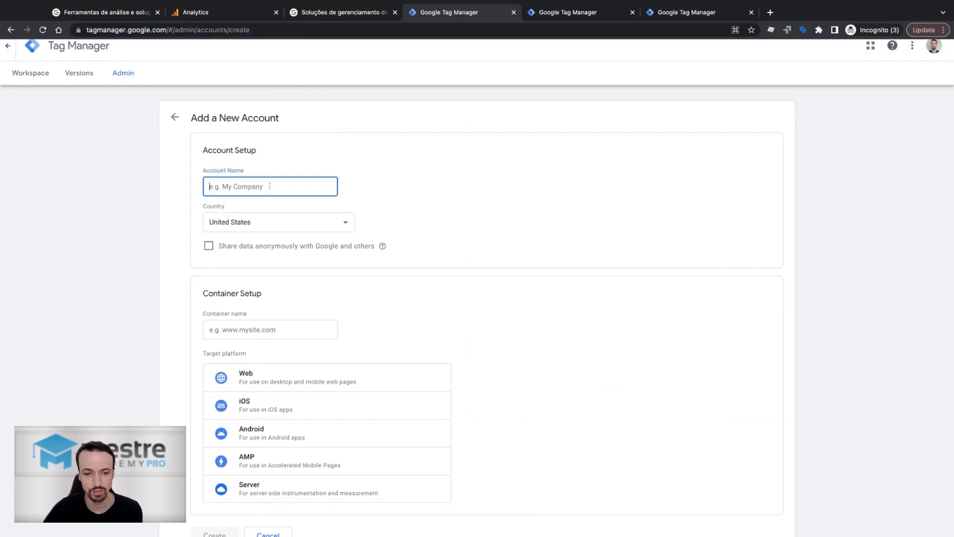
{"action": "type", "text": "nome"}
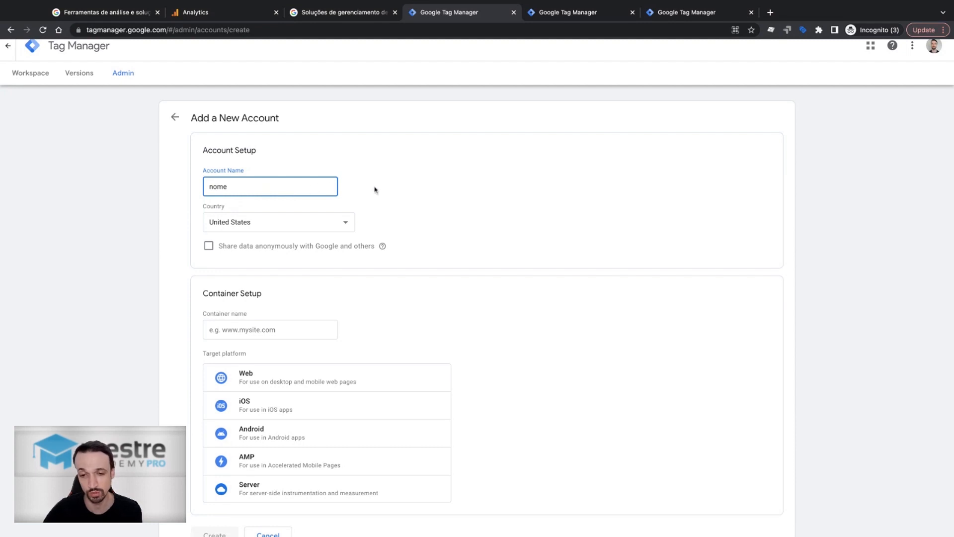
{"action": "scroll", "coordinate": [328, 188], "scroll_direction": "down", "scroll_amount": 2}
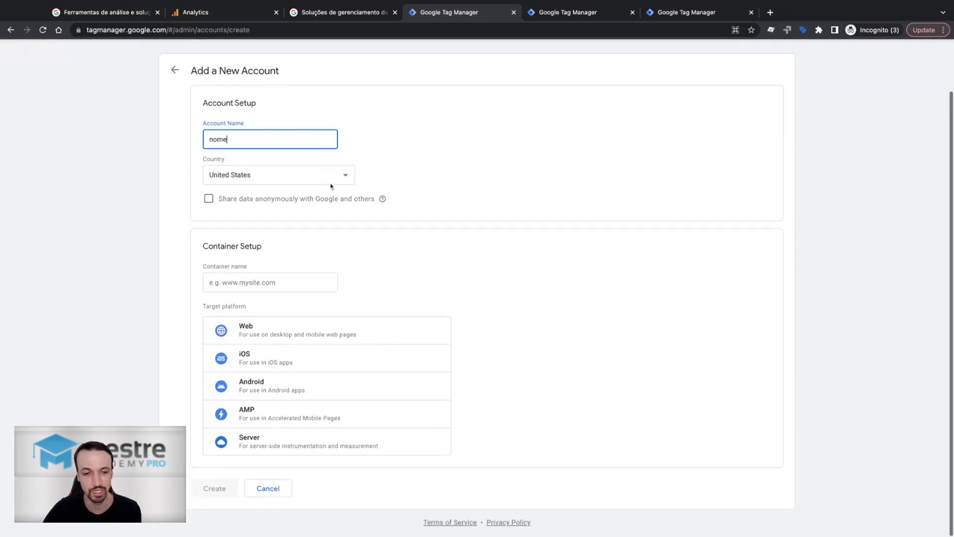
{"action": "left_click", "coordinate": [281, 178]}
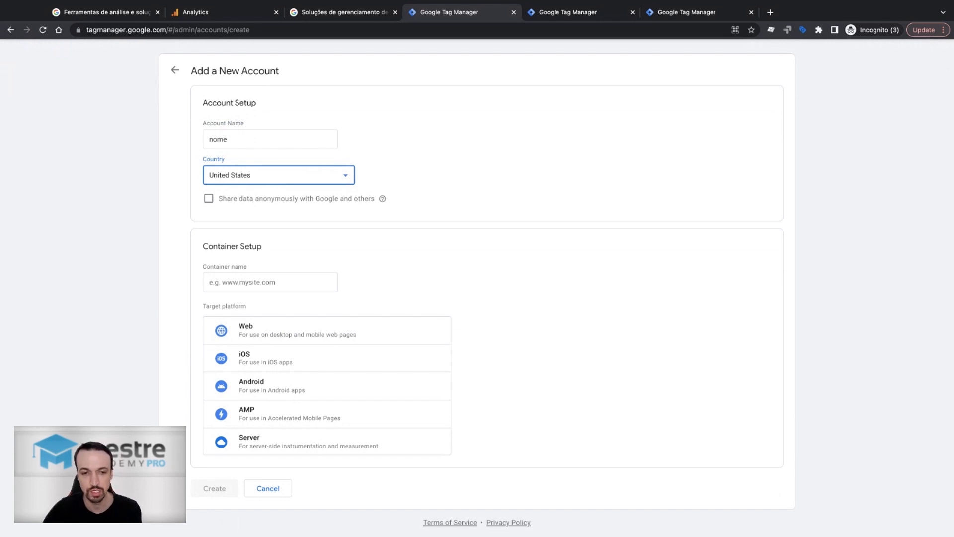
{"action": "type", "text": "brazil"}
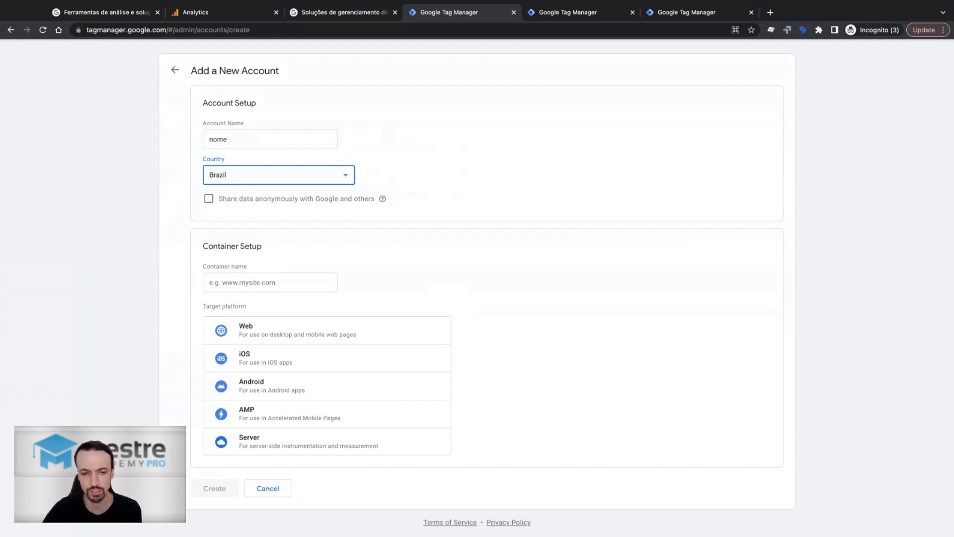
{"action": "left_click", "coordinate": [210, 200]}
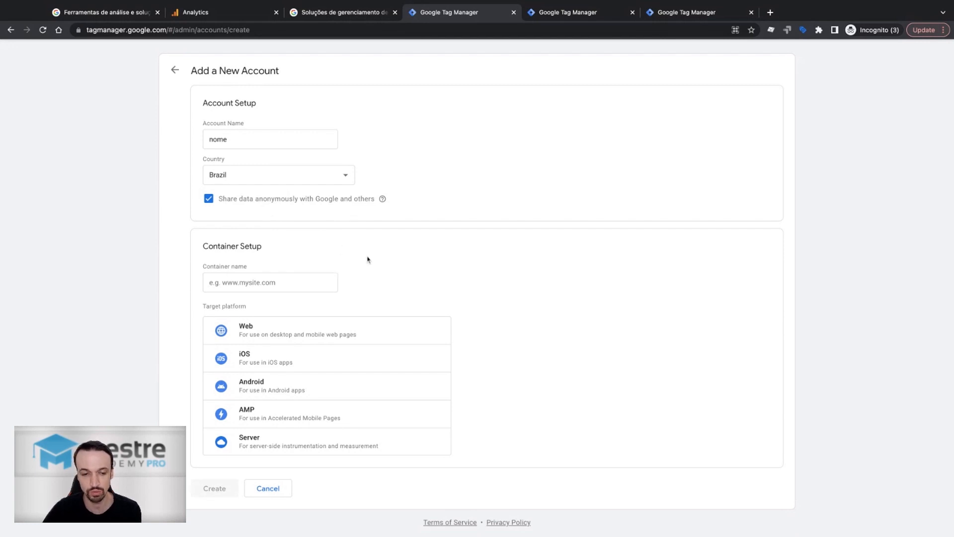
Name the new container "nome.com" and choose Web as its target platform
{"action": "left_click", "coordinate": [239, 286]}
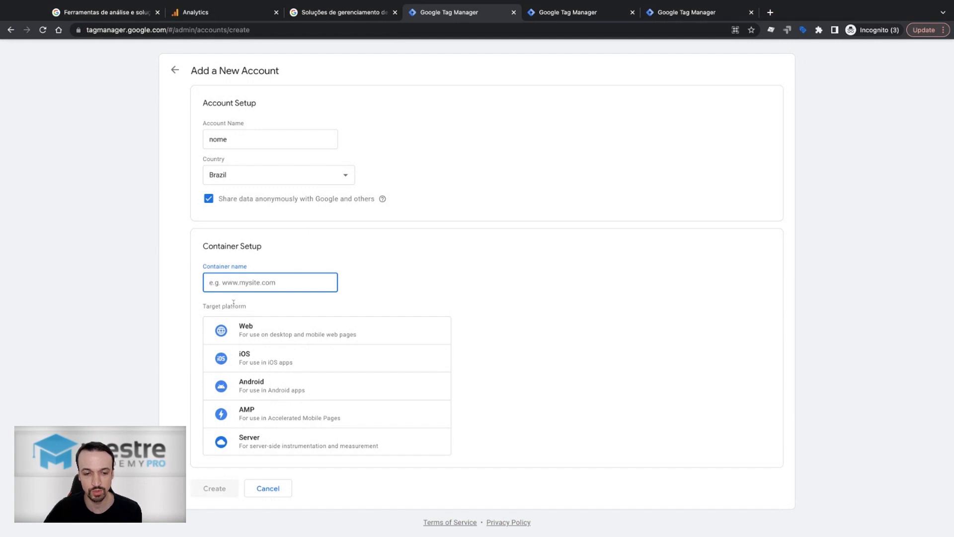
{"action": "type", "text": "nome.com"}
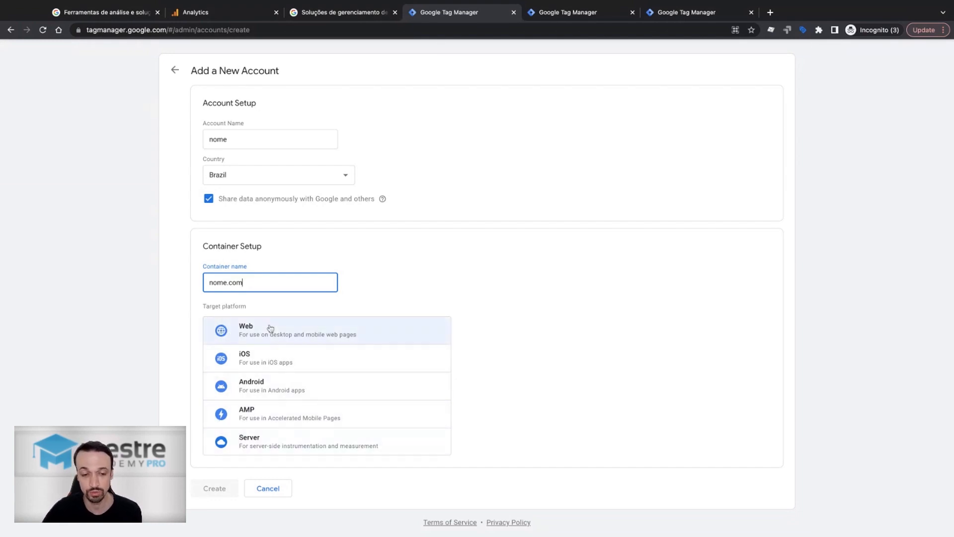
{"action": "left_click", "coordinate": [245, 327]}
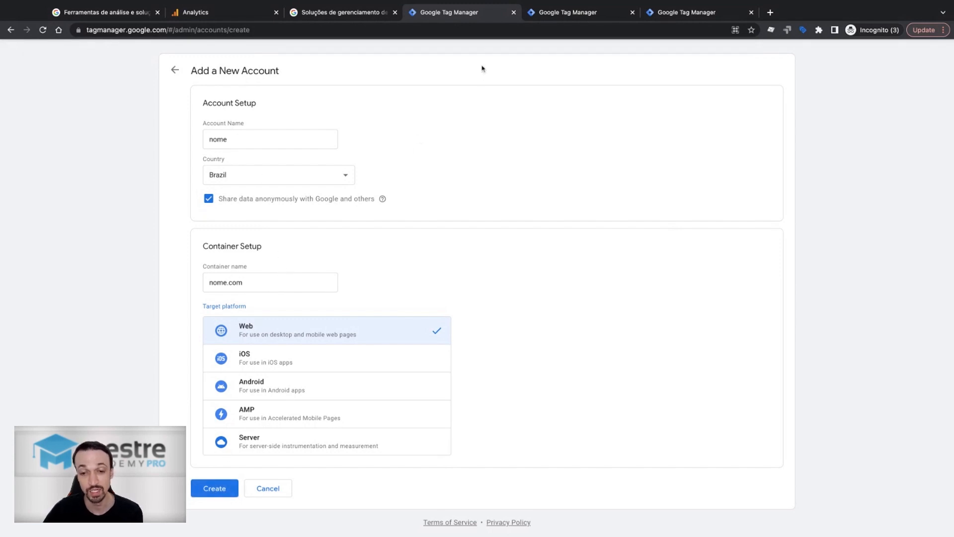
Examine the mestreacademy.com container's Tag Manager installation instructions, including where the head and body code snippets must be placed
{"action": "left_click", "coordinate": [556, 14]}
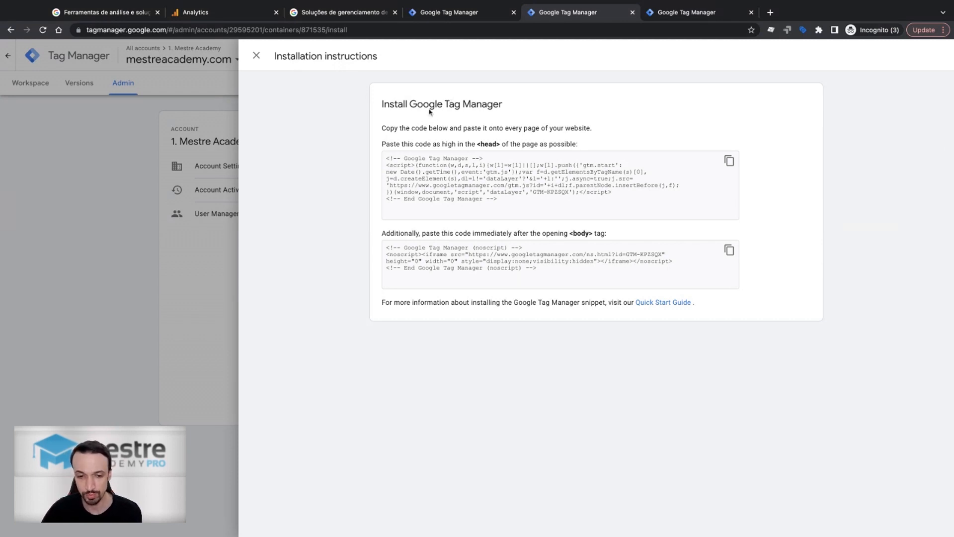
{"action": "left_click_drag", "start_coordinate": [384, 106], "coordinate": [514, 108]}
{"action": "left_click", "coordinate": [515, 109]}
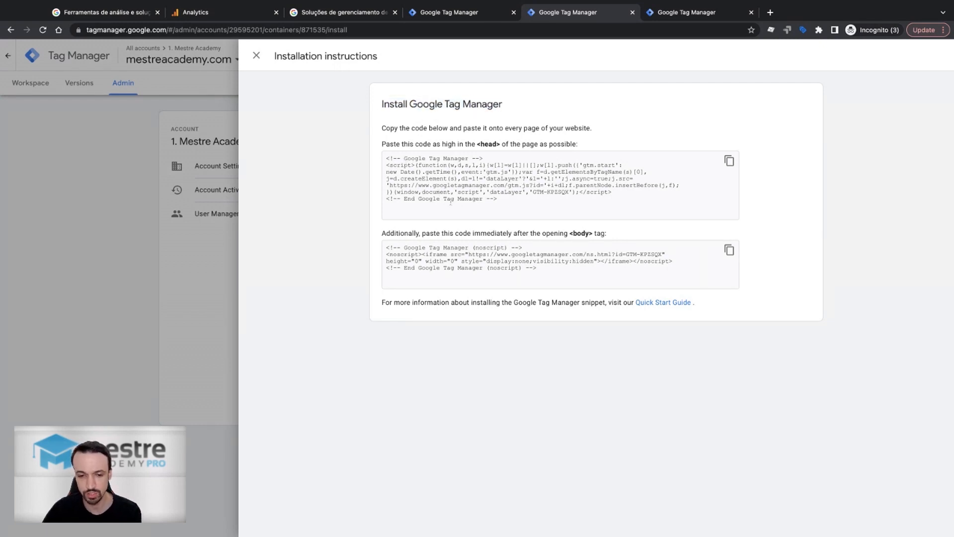
{"action": "scroll", "coordinate": [517, 211], "scroll_direction": "up", "scroll_amount": 2}
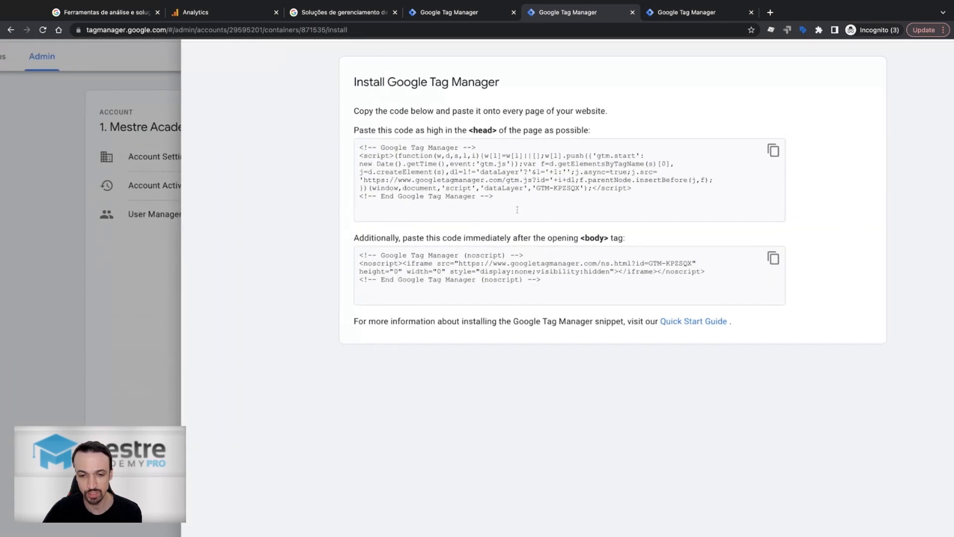
{"action": "left_click_drag", "start_coordinate": [392, 131], "coordinate": [523, 131]}
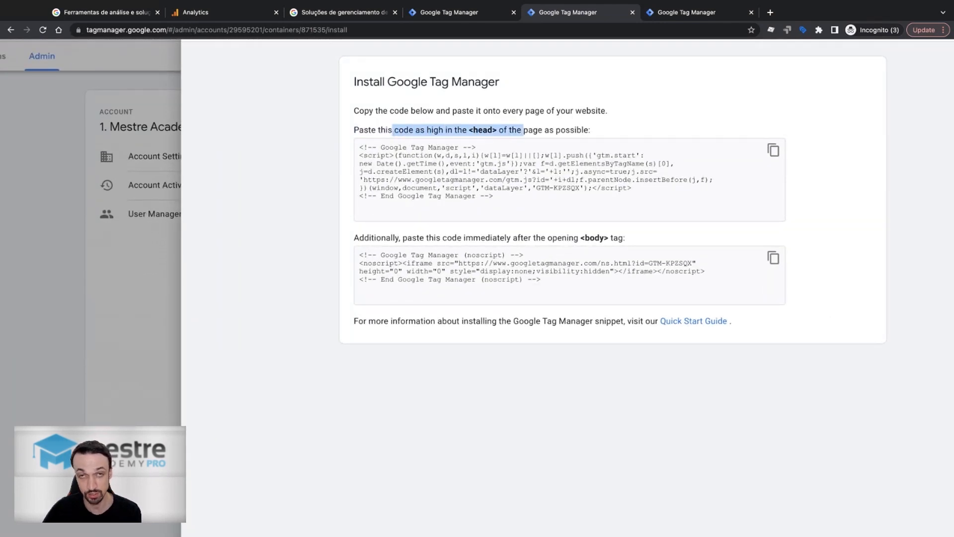
{"action": "left_click", "coordinate": [530, 239]}
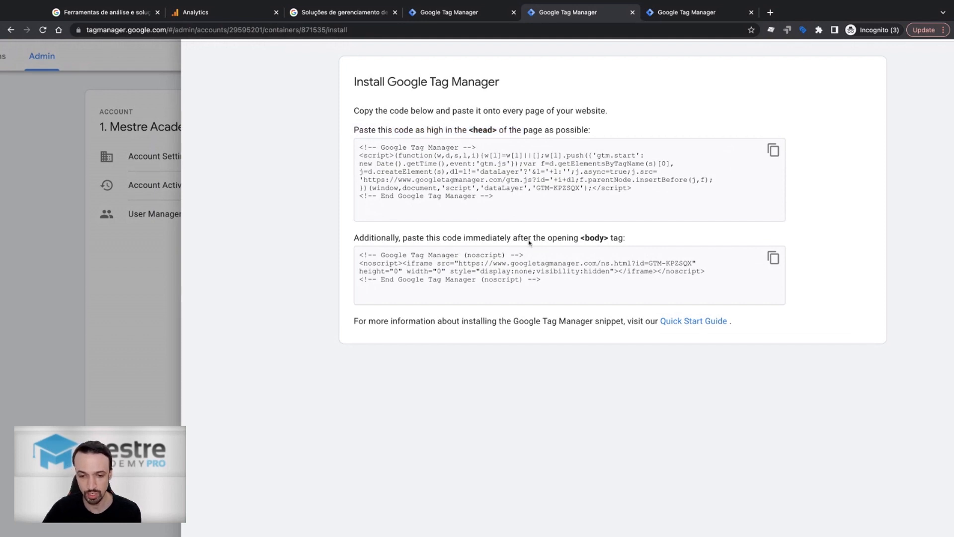
{"action": "left_click_drag", "start_coordinate": [542, 239], "coordinate": [623, 240]}
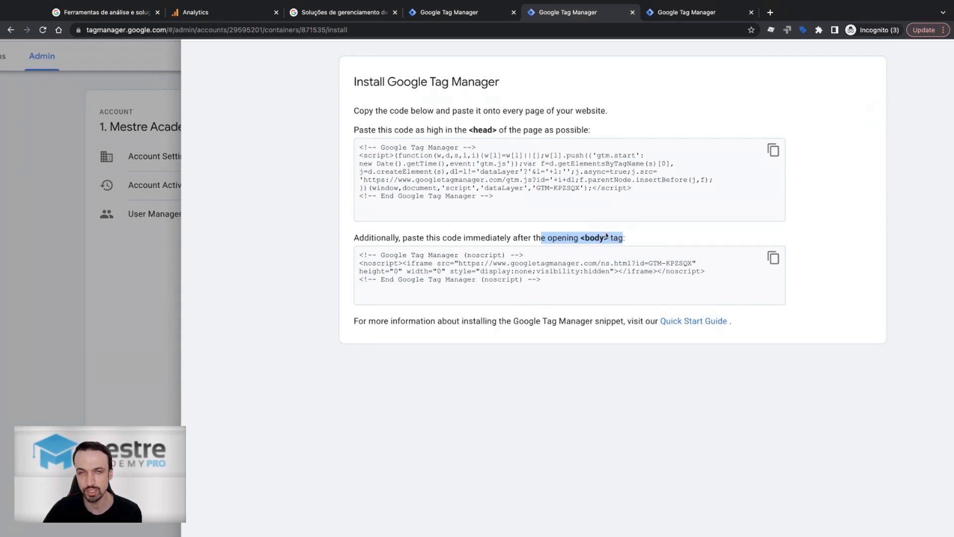
{"action": "left_click", "coordinate": [620, 240]}
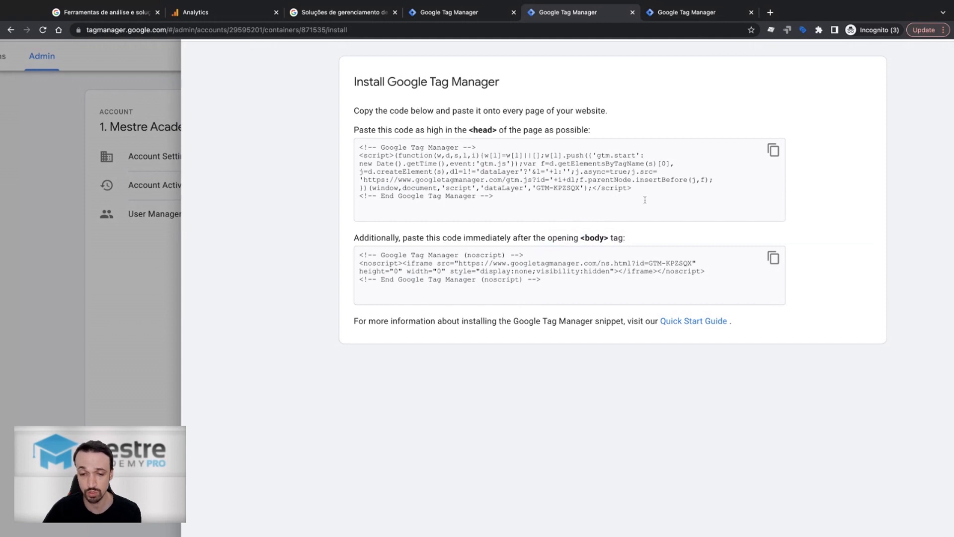
{"action": "scroll", "coordinate": [645, 200], "scroll_direction": "down", "scroll_amount": 3}
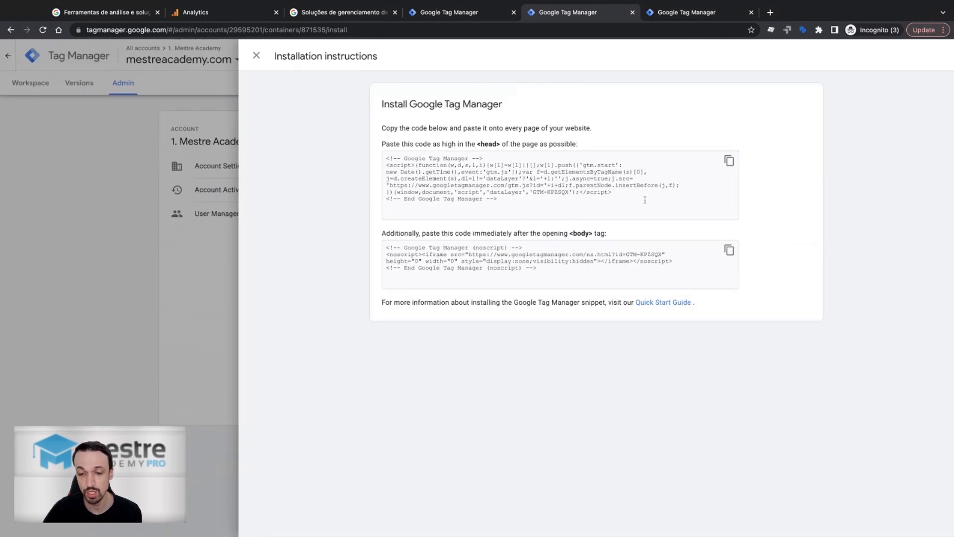
Copy the Tag Manager head snippet and review the head and body placement notes
{"action": "left_click", "coordinate": [728, 162]}
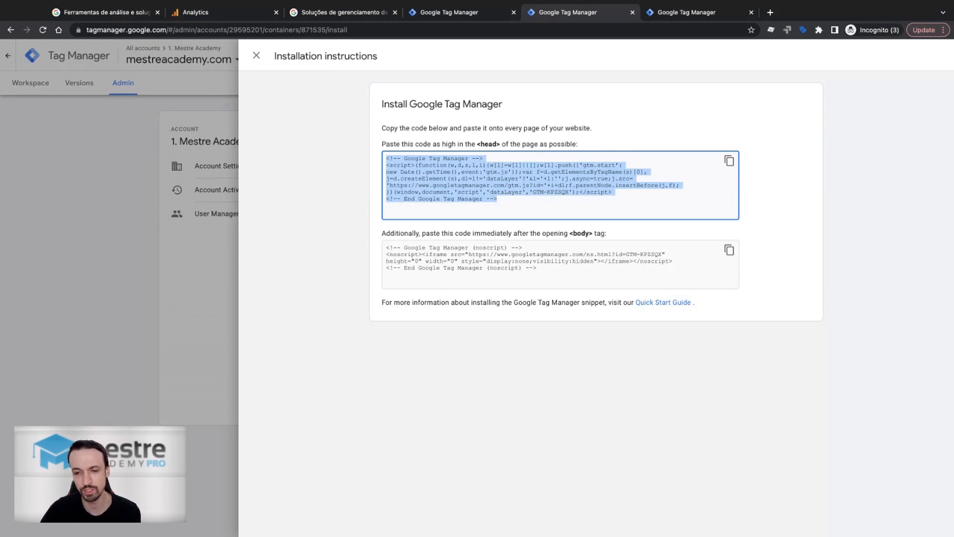
{"action": "left_click", "coordinate": [862, 180]}
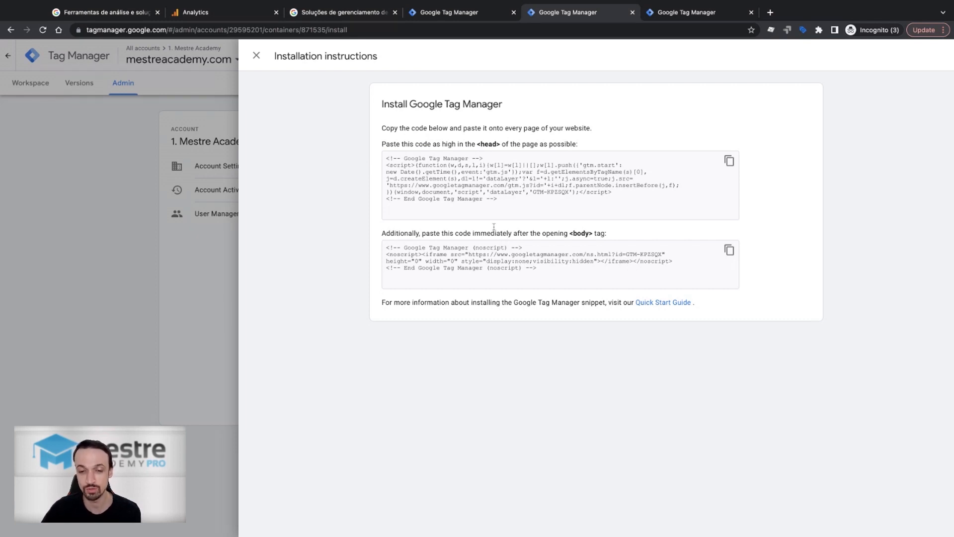
{"action": "left_click_drag", "start_coordinate": [465, 144], "coordinate": [521, 145]}
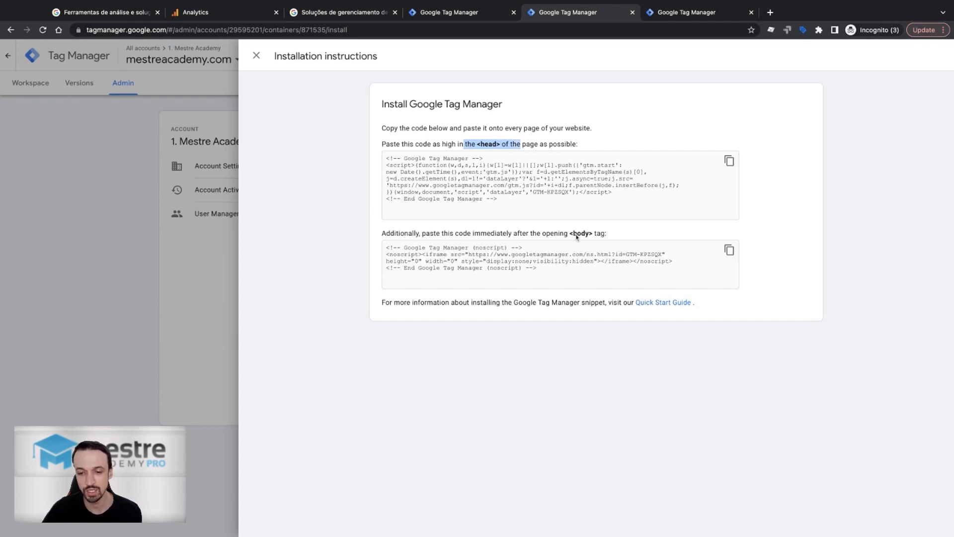
{"action": "left_click_drag", "start_coordinate": [559, 233], "coordinate": [607, 233]}
{"action": "left_click", "coordinate": [612, 235]}
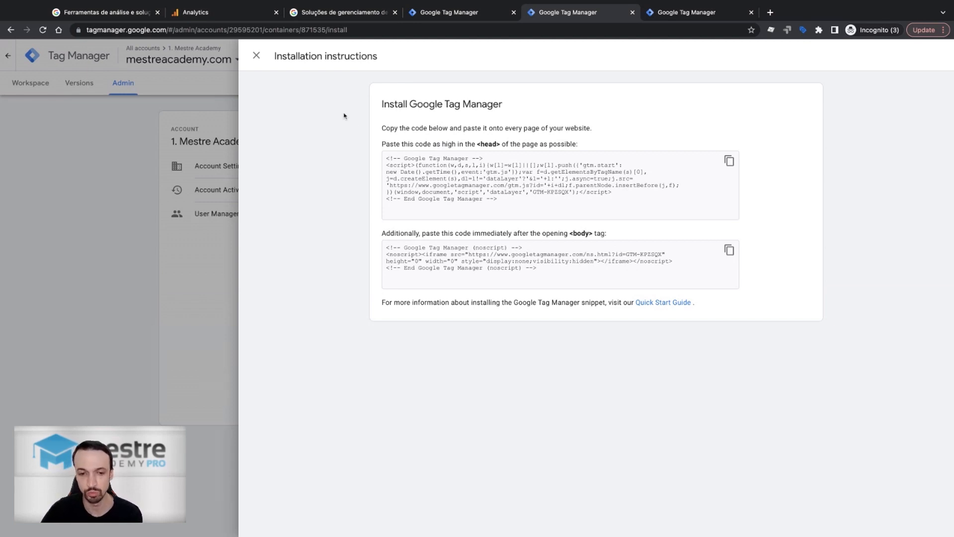
Close the installation instructions and examine the mestreacademy.com container's ID in the administration settings
{"action": "left_click", "coordinate": [257, 55]}
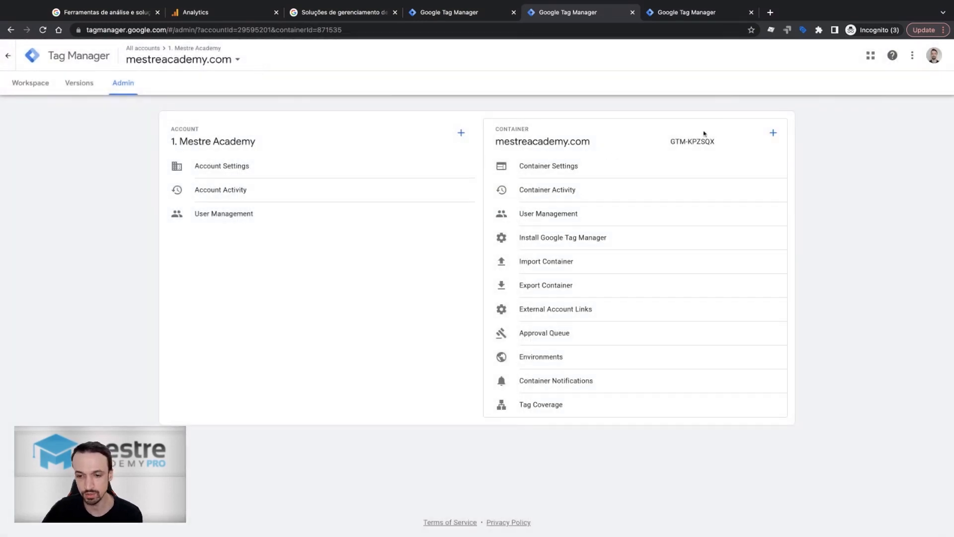
{"action": "scroll", "coordinate": [703, 134], "scroll_direction": "up", "scroll_amount": 10}
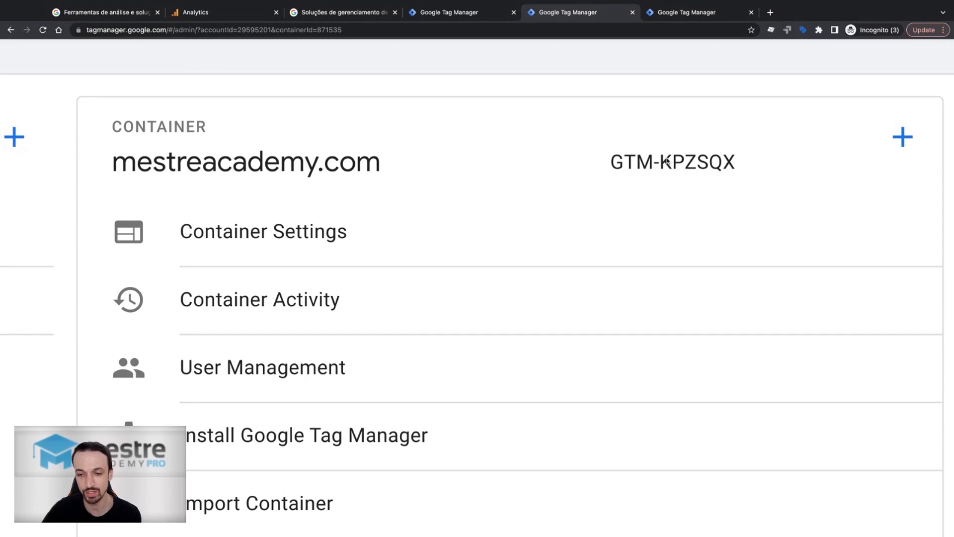
{"action": "scroll", "coordinate": [667, 161], "scroll_direction": "down", "scroll_amount": 5}
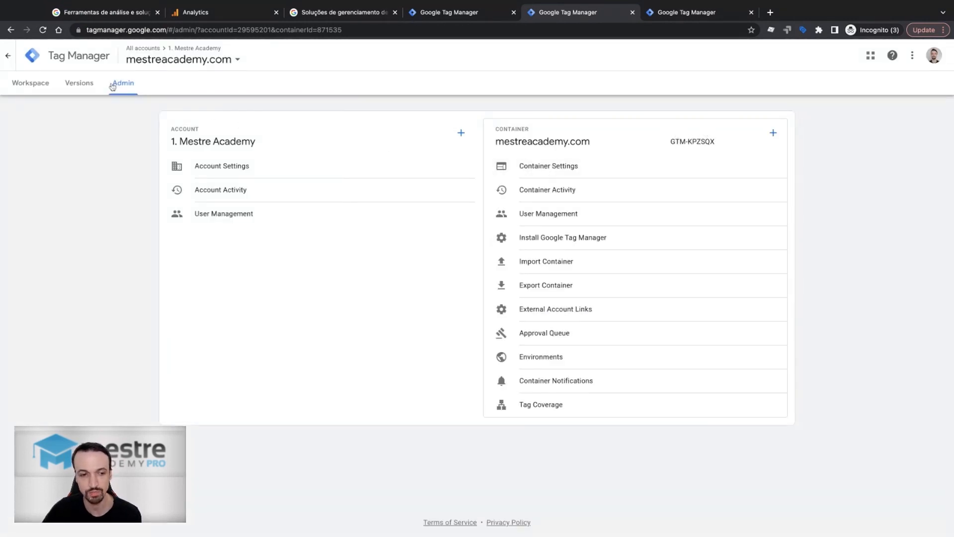
Open the container's default workspace and look over its overview, tag list and folder list
{"action": "left_click", "coordinate": [36, 85]}
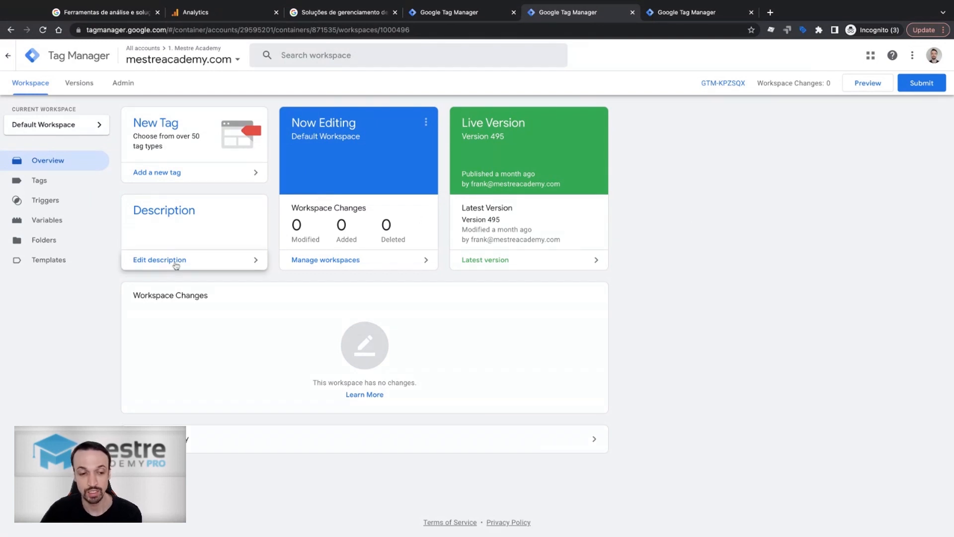
{"action": "left_click", "coordinate": [41, 179]}
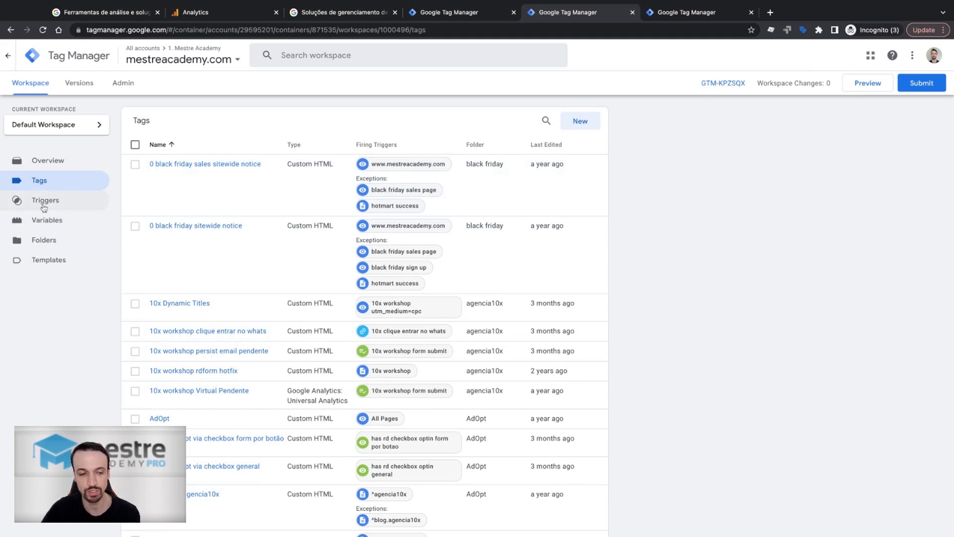
{"action": "left_click", "coordinate": [47, 241]}
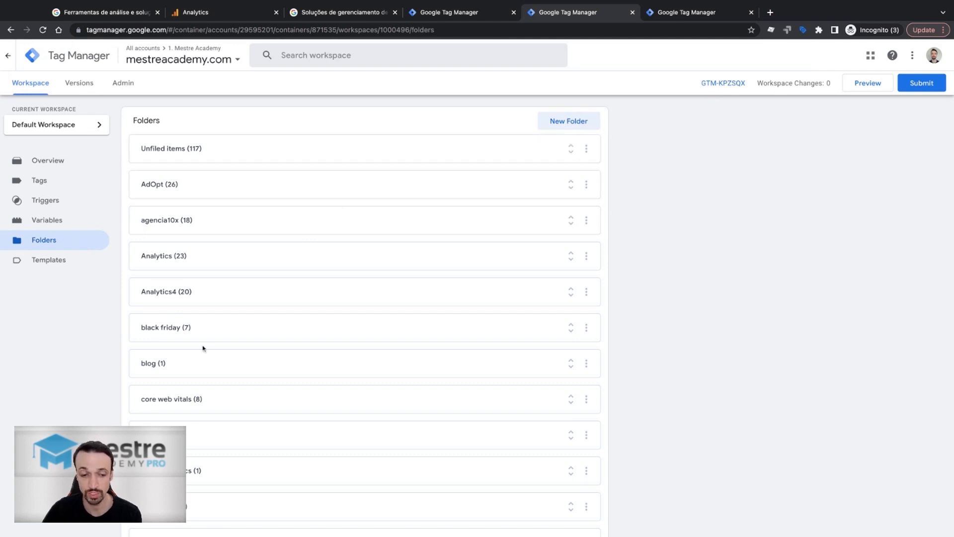
Expand the Analytics4 folder and examine the tags, triggers and variables it contains
{"action": "scroll", "coordinate": [236, 227], "scroll_direction": "down", "scroll_amount": 1}
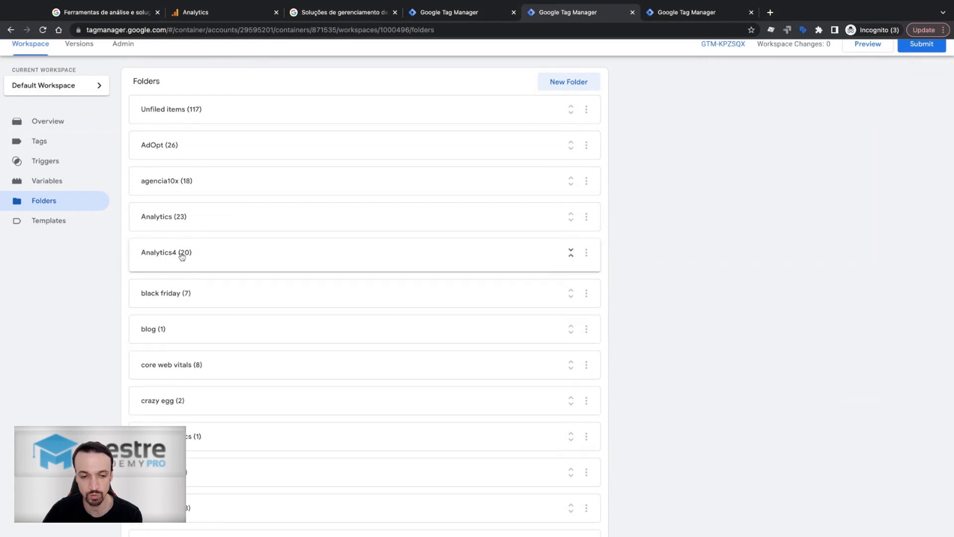
{"action": "left_click", "coordinate": [182, 254]}
{"action": "scroll", "coordinate": [182, 253], "scroll_direction": "down", "scroll_amount": 4}
{"action": "scroll", "coordinate": [244, 254], "scroll_direction": "down", "scroll_amount": 2}
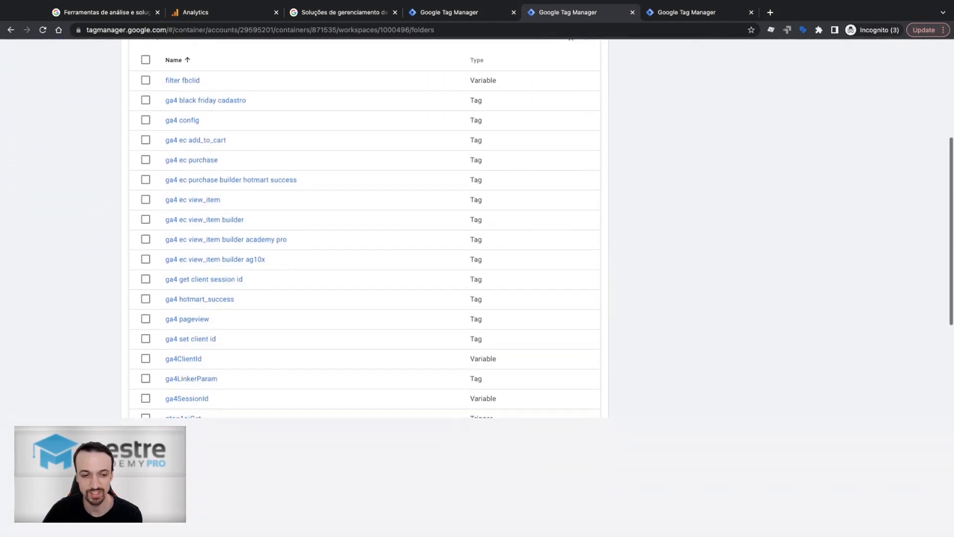
{"action": "scroll", "coordinate": [244, 254], "scroll_direction": "up", "scroll_amount": 1}
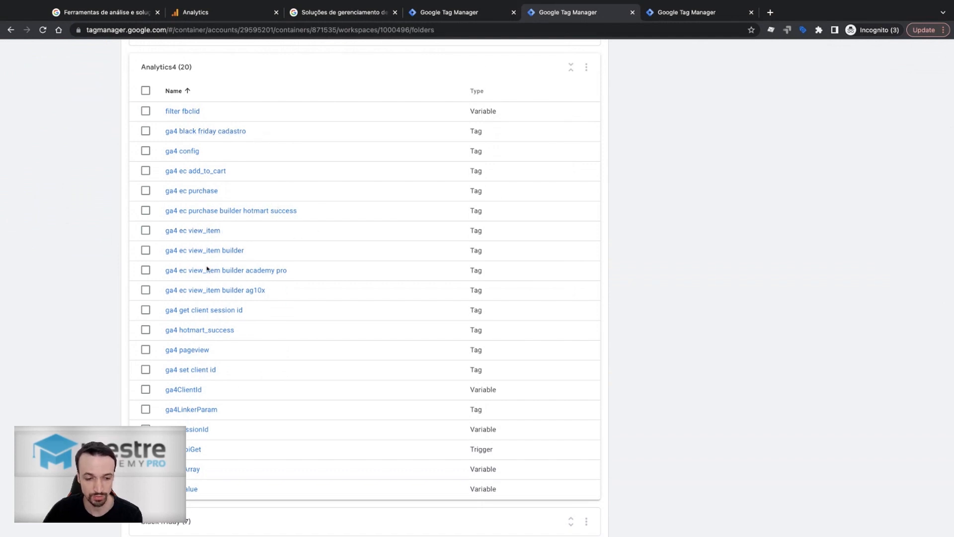
Open the ga4 config tag from the Analytics4 folder, view its configuration settings, and close it
{"action": "scroll", "coordinate": [266, 270], "scroll_direction": "down", "scroll_amount": 1}
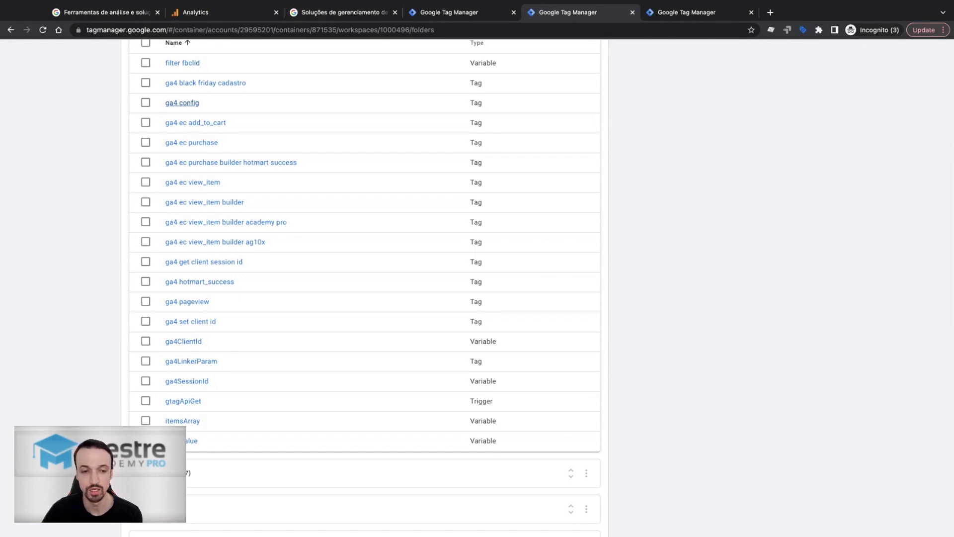
{"action": "scroll", "coordinate": [215, 108], "scroll_direction": "up", "scroll_amount": 2}
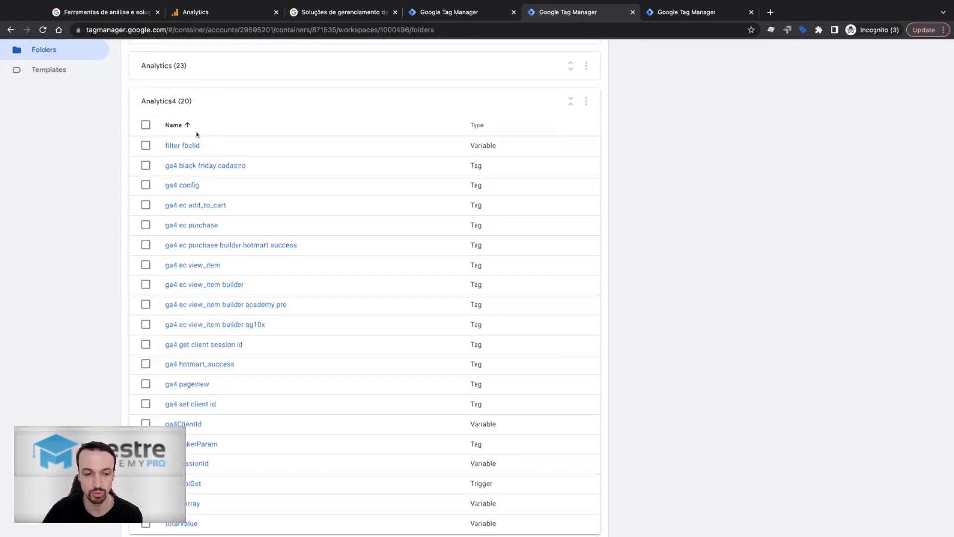
{"action": "left_click", "coordinate": [180, 187]}
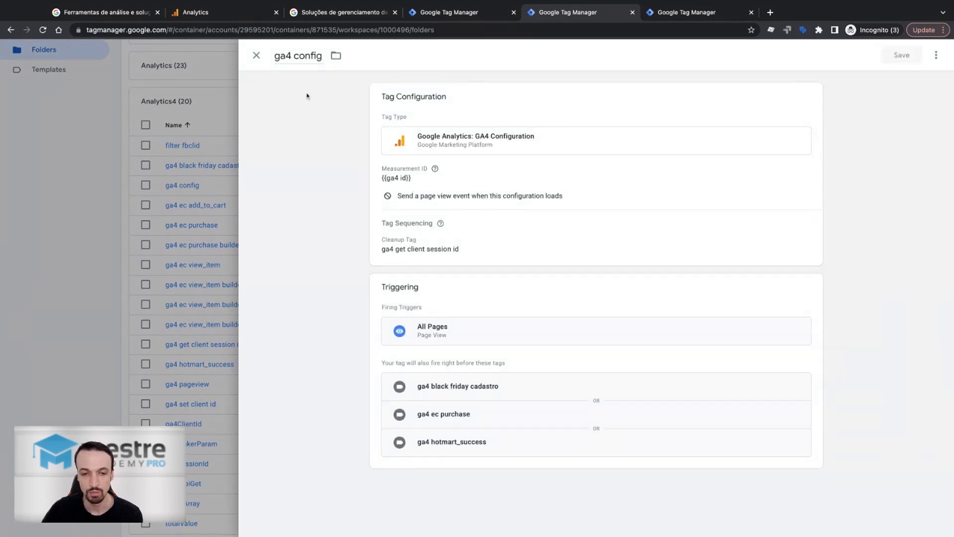
{"action": "left_click", "coordinate": [485, 145]}
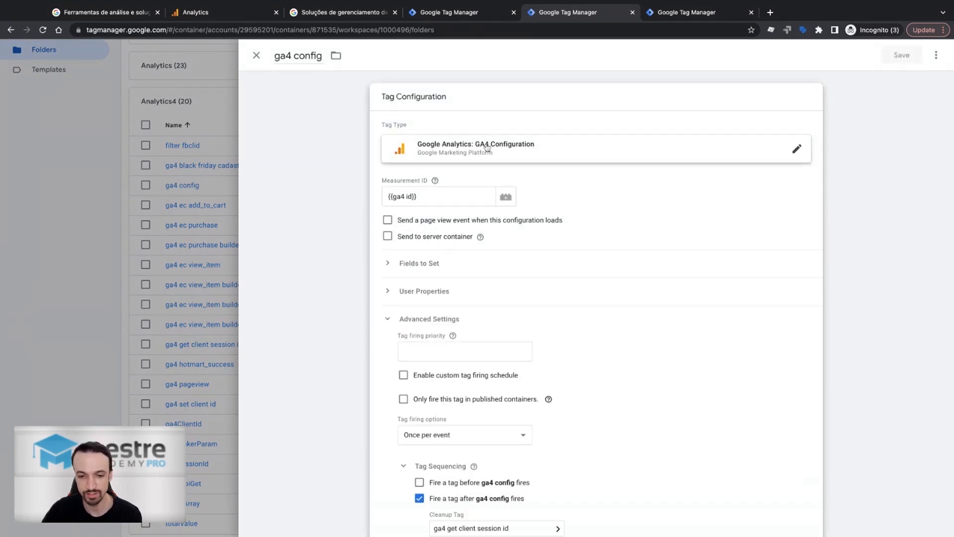
{"action": "left_click", "coordinate": [257, 56]}
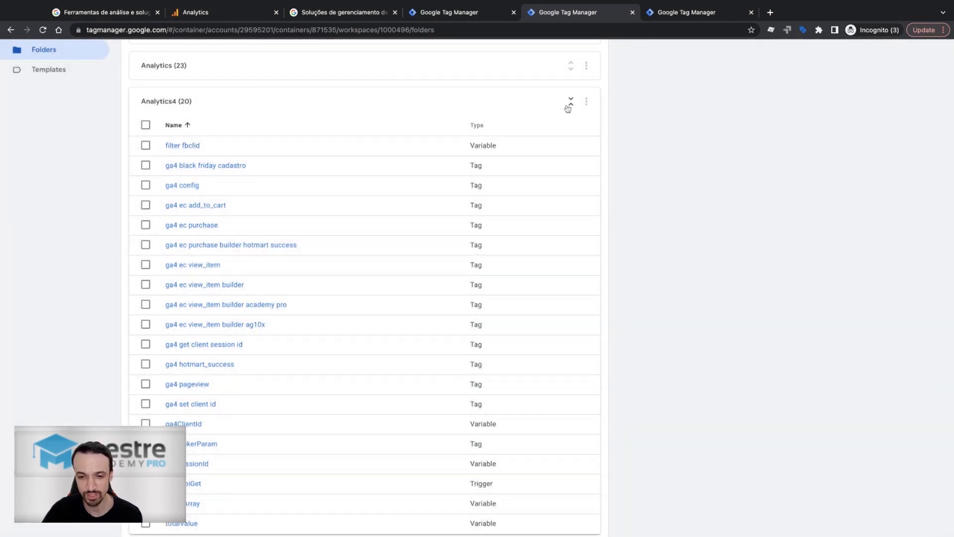
Check the actions offered for the Analytics4 folder and open the workspace's tag list
{"action": "left_click", "coordinate": [588, 101]}
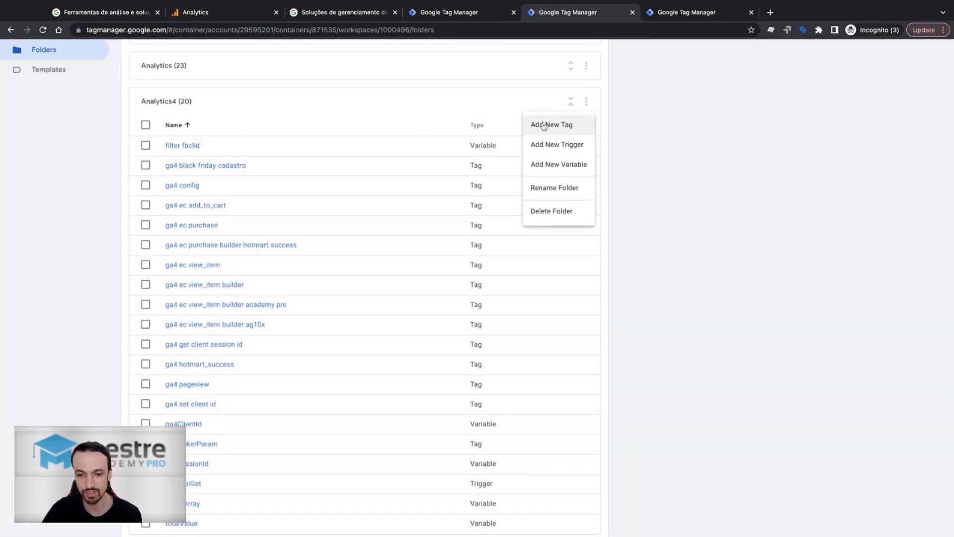
{"action": "left_click", "coordinate": [81, 179]}
{"action": "scroll", "coordinate": [80, 179], "scroll_direction": "up", "scroll_amount": 5}
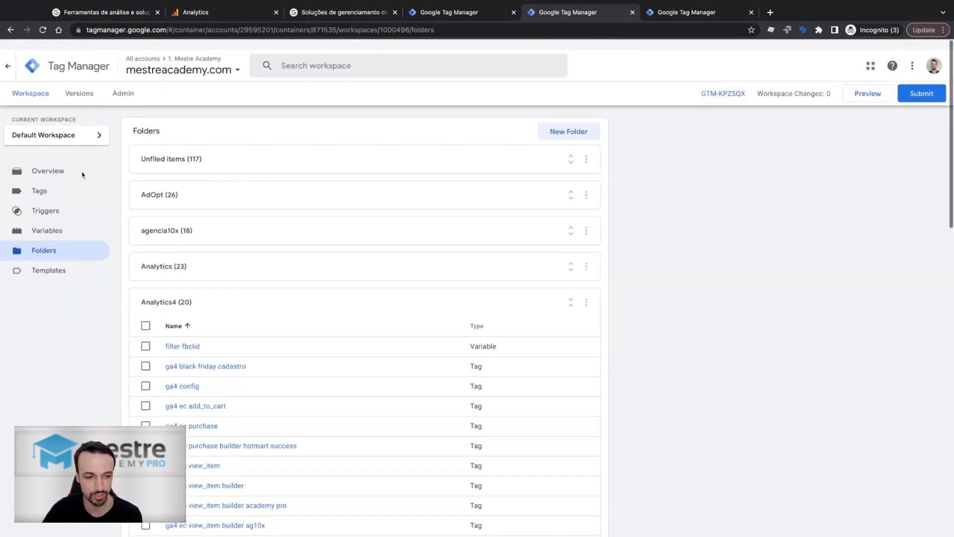
{"action": "left_click", "coordinate": [45, 185]}
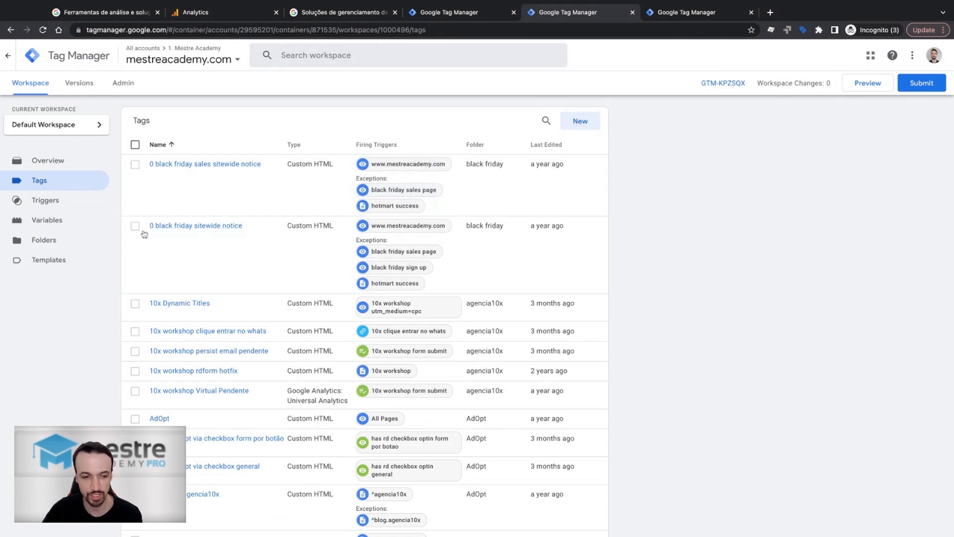
Return to the folder list and review the Analytics4 folder's options for adding tags, triggers and variables
{"action": "left_click", "coordinate": [43, 242]}
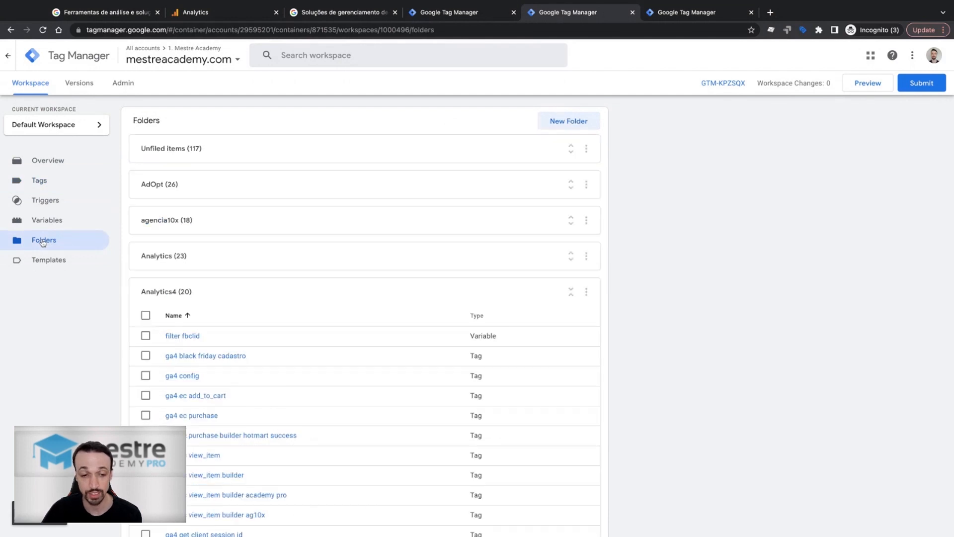
{"action": "scroll", "coordinate": [324, 254], "scroll_direction": "down", "scroll_amount": 2}
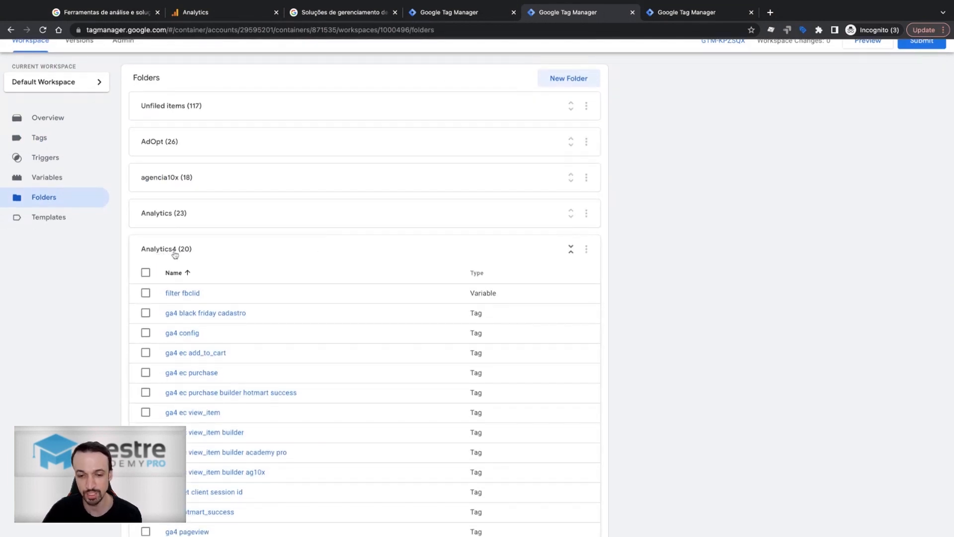
{"action": "left_click", "coordinate": [587, 248]}
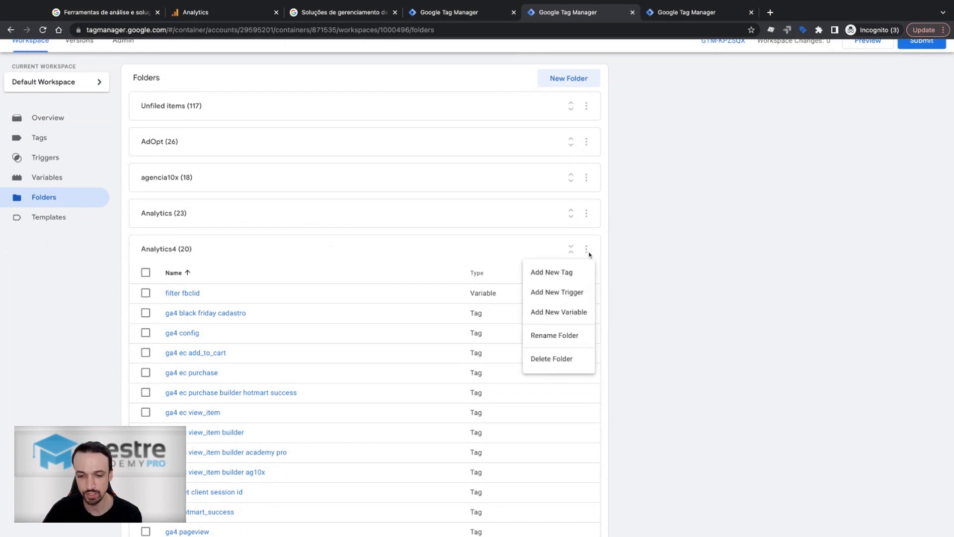
{"action": "left_click", "coordinate": [262, 255]}
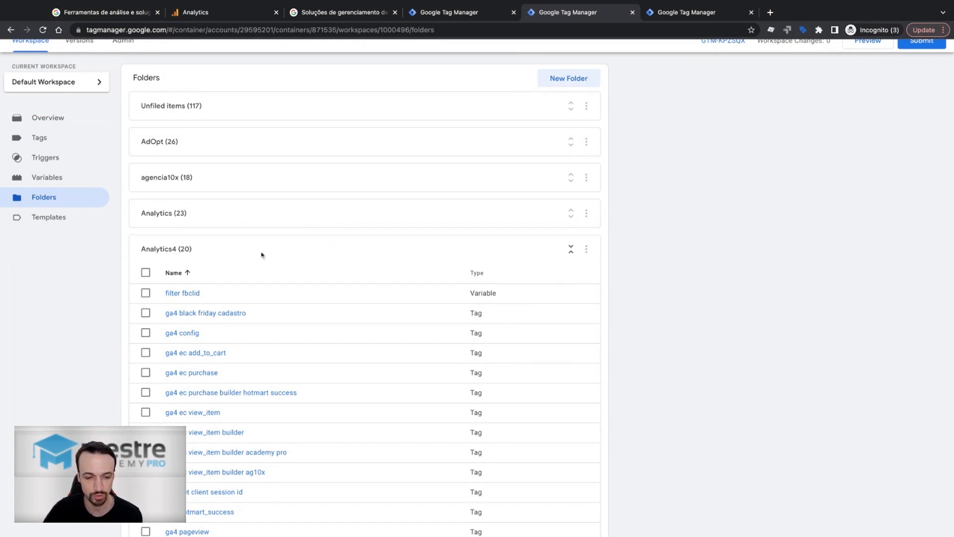
Reopen the ga4 config tag and highlight its name without editing it
{"action": "left_click", "coordinate": [182, 333]}
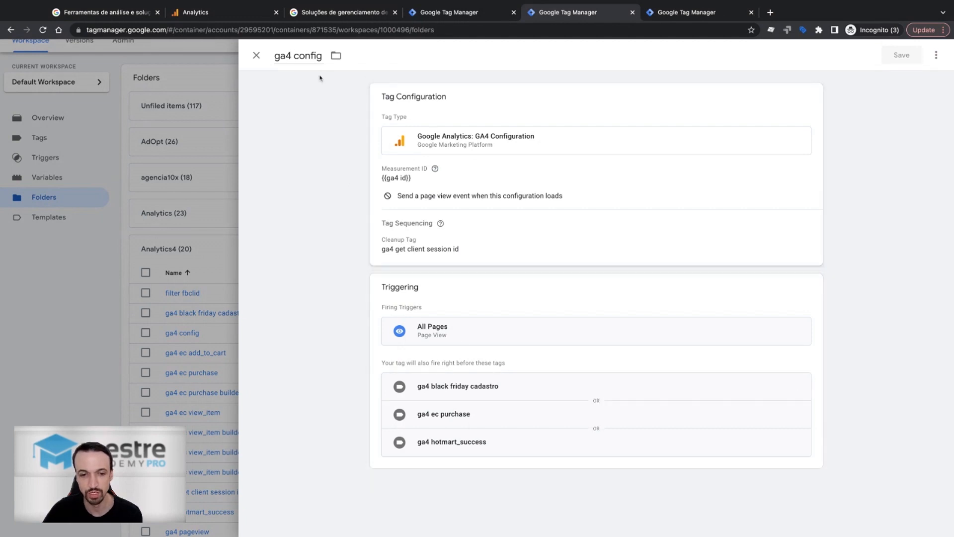
{"action": "left_click", "coordinate": [292, 56]}
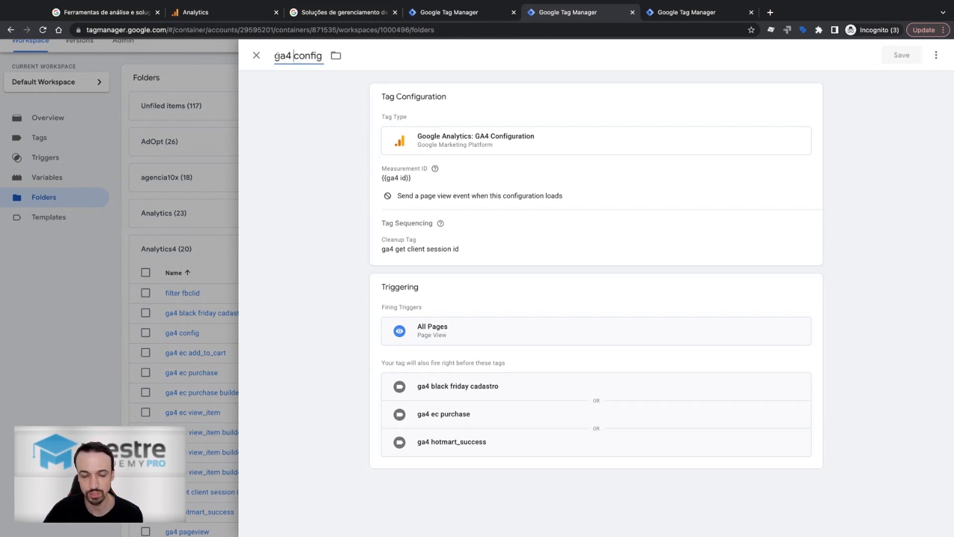
{"action": "left_click", "coordinate": [277, 55]}
{"action": "key", "text": "shift+Right"}
{"action": "key", "text": "shift+Right"}
{"action": "key", "text": "shift+Right"}
{"action": "key", "text": "shift+Right"}
{"action": "key", "text": "shift+Right"}
{"action": "key", "text": "shift+Right"}
{"action": "key", "text": "shift+Right"}
{"action": "key", "text": "shift+Right"}
{"action": "key", "text": "shift+Right"}
{"action": "left_click", "coordinate": [293, 101]}
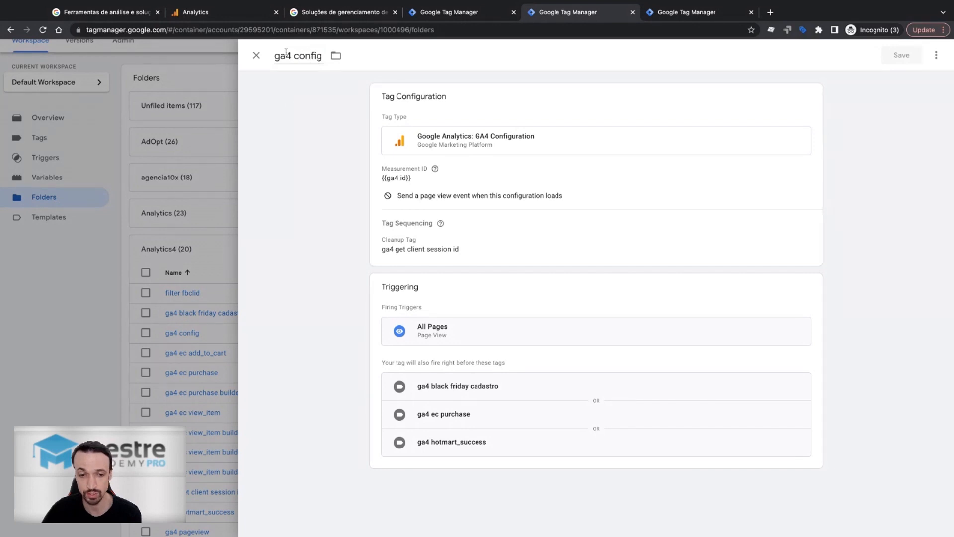
Browse the tag types available for the ga4 config tag and choose Google Analytics: GA4 Configuration
{"action": "left_click", "coordinate": [517, 138]}
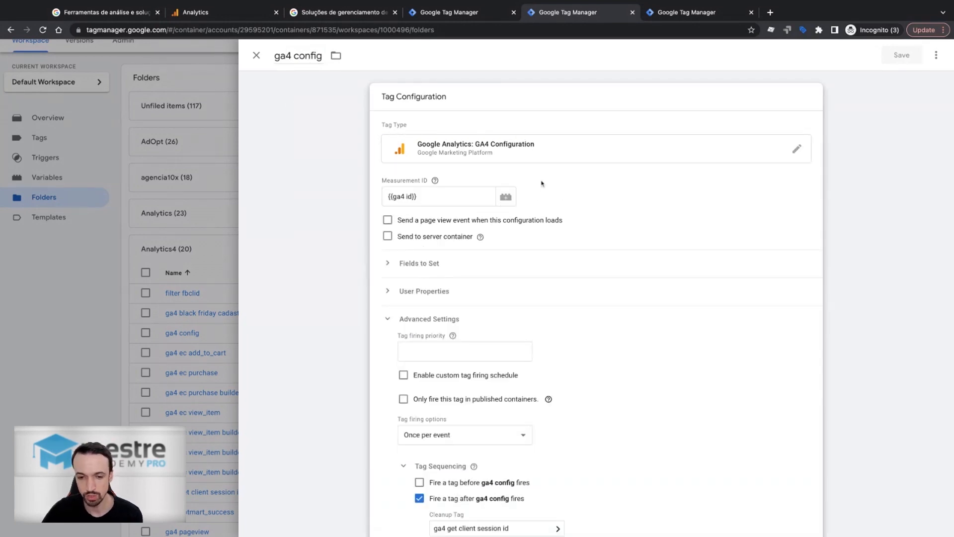
{"action": "left_click", "coordinate": [546, 154]}
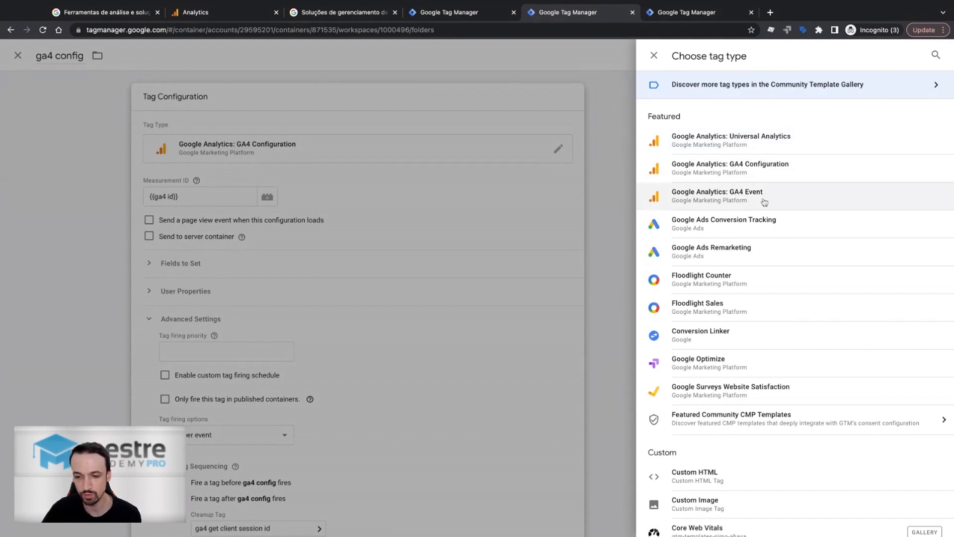
{"action": "scroll", "coordinate": [764, 202], "scroll_direction": "down", "scroll_amount": 2}
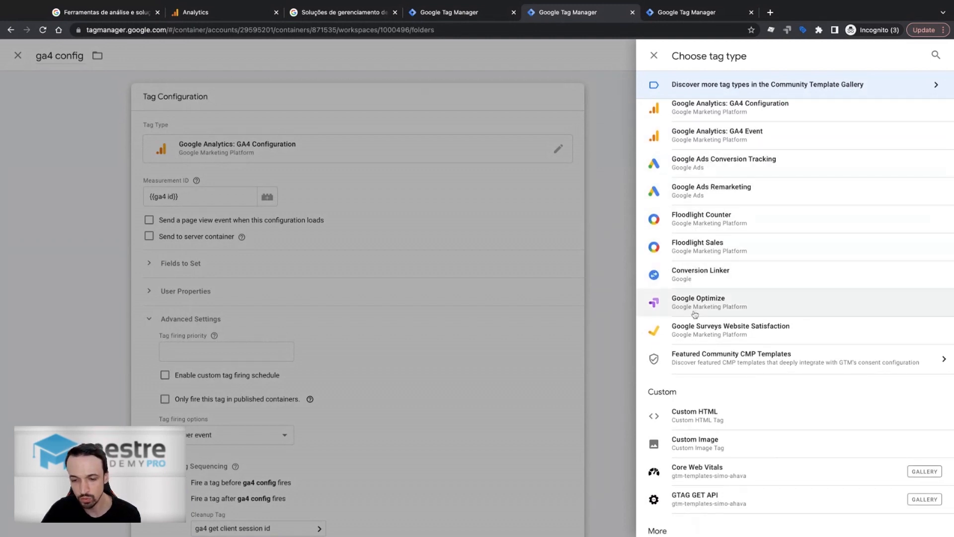
{"action": "scroll", "coordinate": [705, 283], "scroll_direction": "down", "scroll_amount": 1}
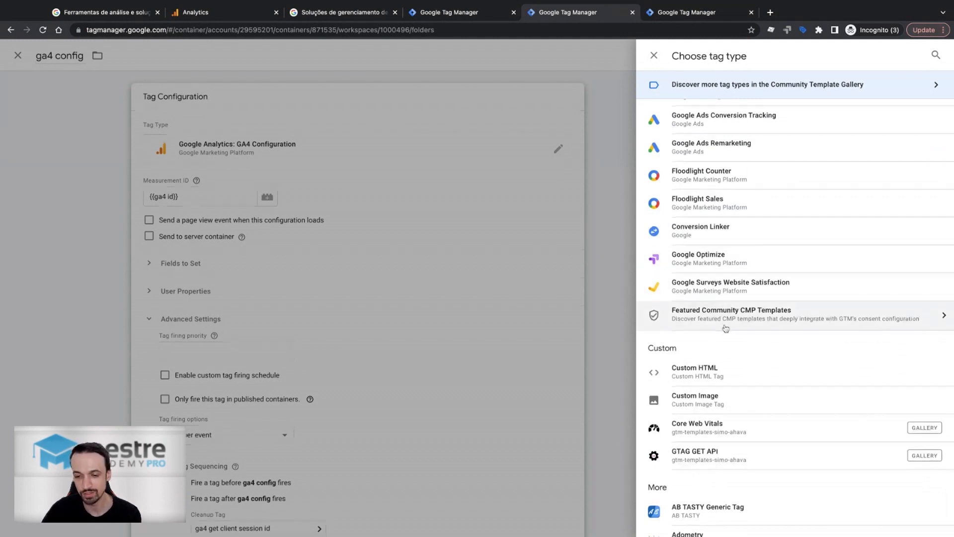
{"action": "scroll", "coordinate": [724, 328], "scroll_direction": "down", "scroll_amount": 2}
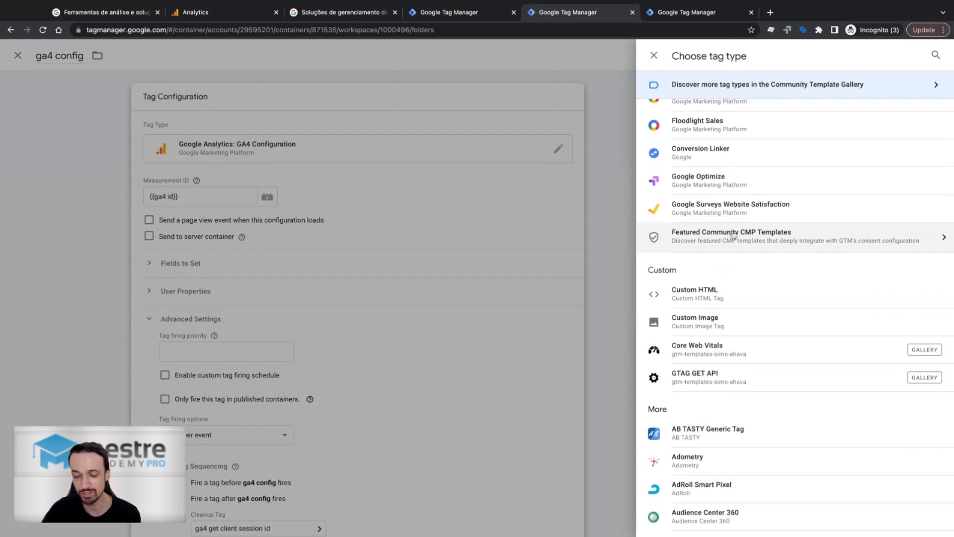
{"action": "scroll", "coordinate": [711, 234], "scroll_direction": "down", "scroll_amount": 2}
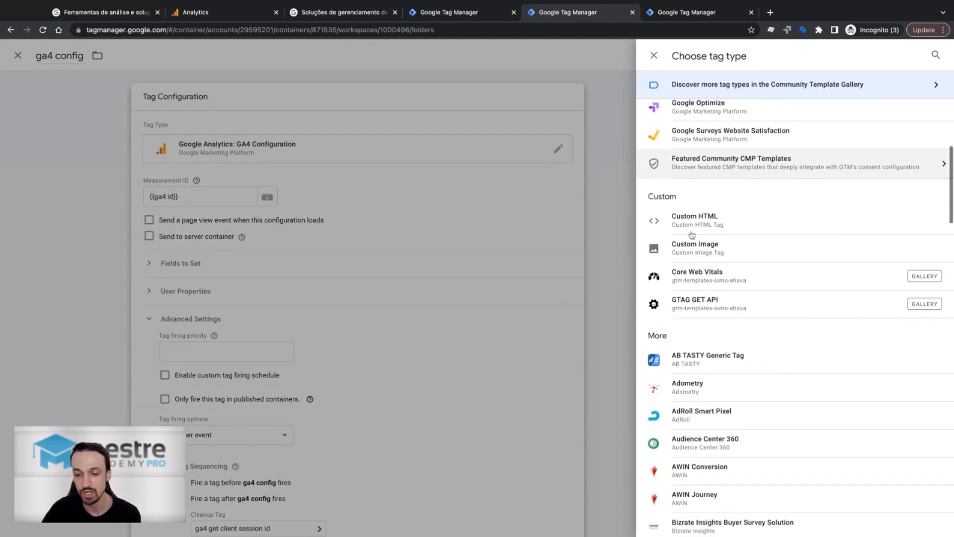
{"action": "scroll", "coordinate": [688, 278], "scroll_direction": "down", "scroll_amount": 6}
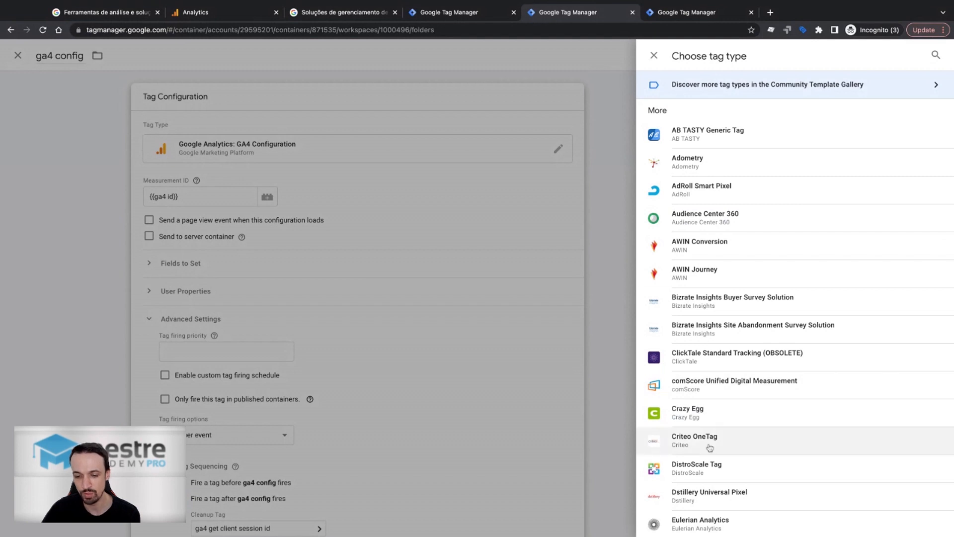
{"action": "scroll", "coordinate": [709, 352], "scroll_direction": "down", "scroll_amount": 3}
{"action": "scroll", "coordinate": [681, 143], "scroll_direction": "up", "scroll_amount": 1}
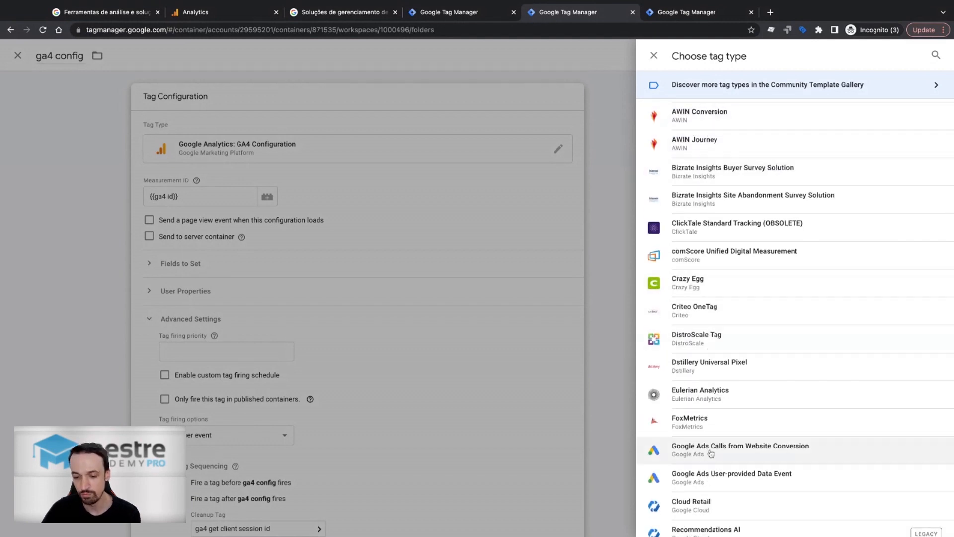
{"action": "scroll", "coordinate": [711, 453], "scroll_direction": "down", "scroll_amount": 2}
{"action": "scroll", "coordinate": [708, 318], "scroll_direction": "down", "scroll_amount": 4}
{"action": "scroll", "coordinate": [716, 249], "scroll_direction": "down", "scroll_amount": 1}
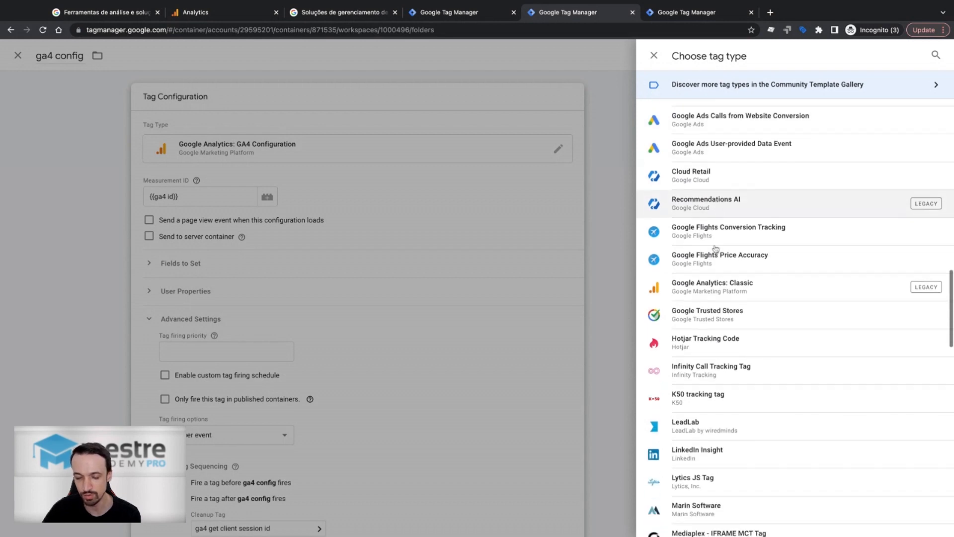
{"action": "scroll", "coordinate": [716, 248], "scroll_direction": "up", "scroll_amount": 4}
{"action": "scroll", "coordinate": [716, 249], "scroll_direction": "up", "scroll_amount": 10}
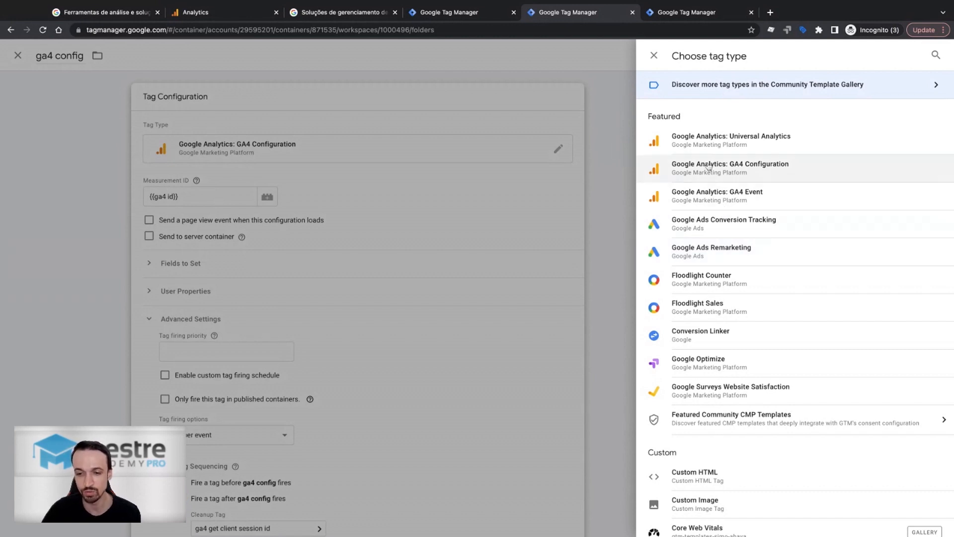
{"action": "left_click", "coordinate": [757, 172]}
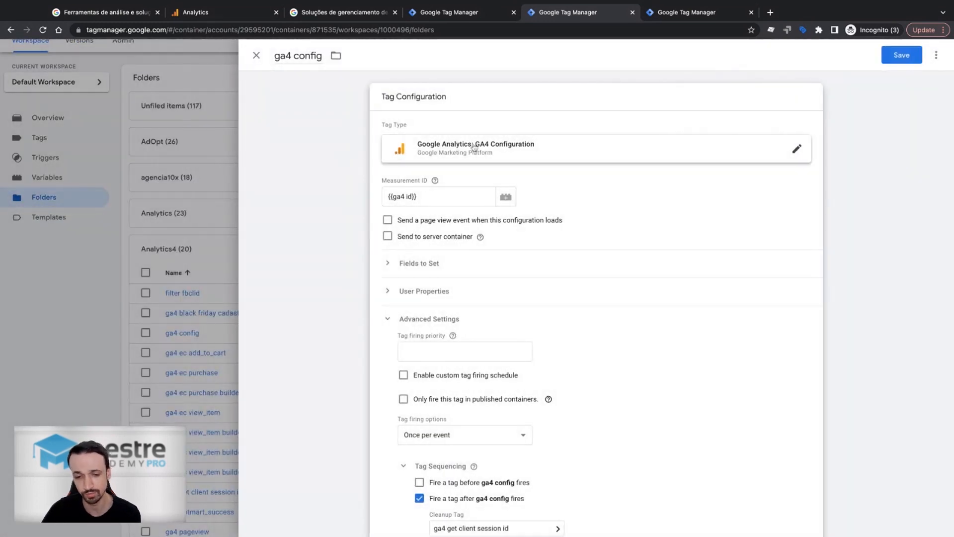
Examine the variables available for the tag's Measurement ID and open a blank new variable
{"action": "scroll", "coordinate": [403, 147], "scroll_direction": "down", "scroll_amount": 1}
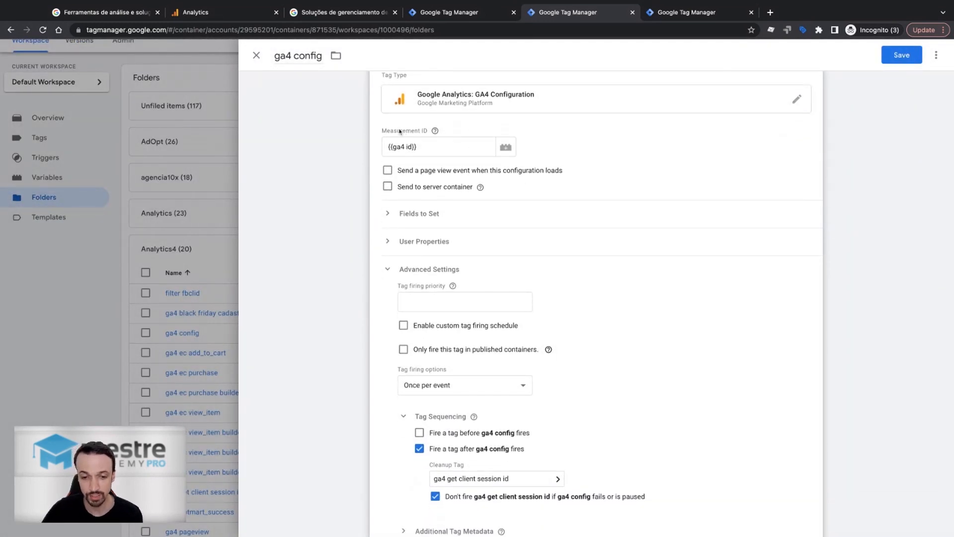
{"action": "left_click", "coordinate": [440, 149]}
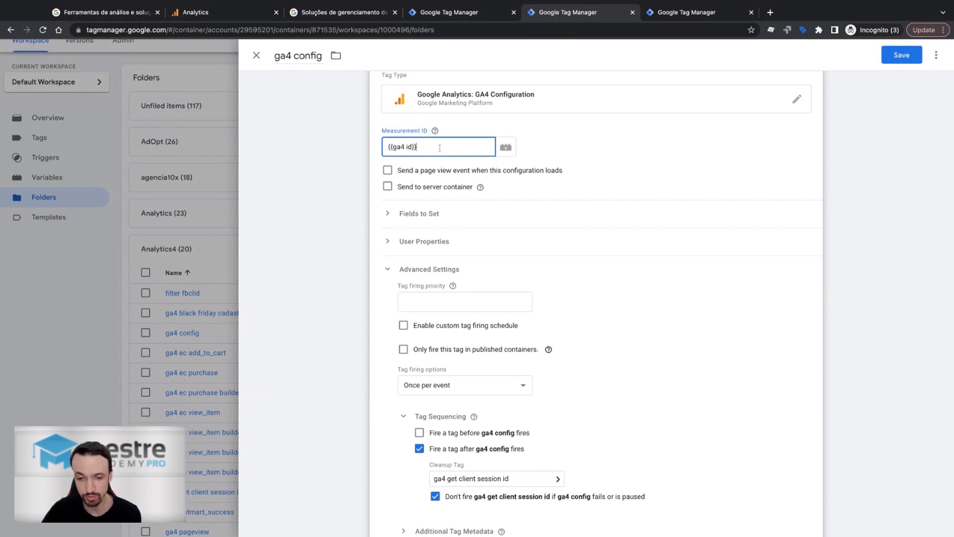
{"action": "left_click", "coordinate": [506, 148]}
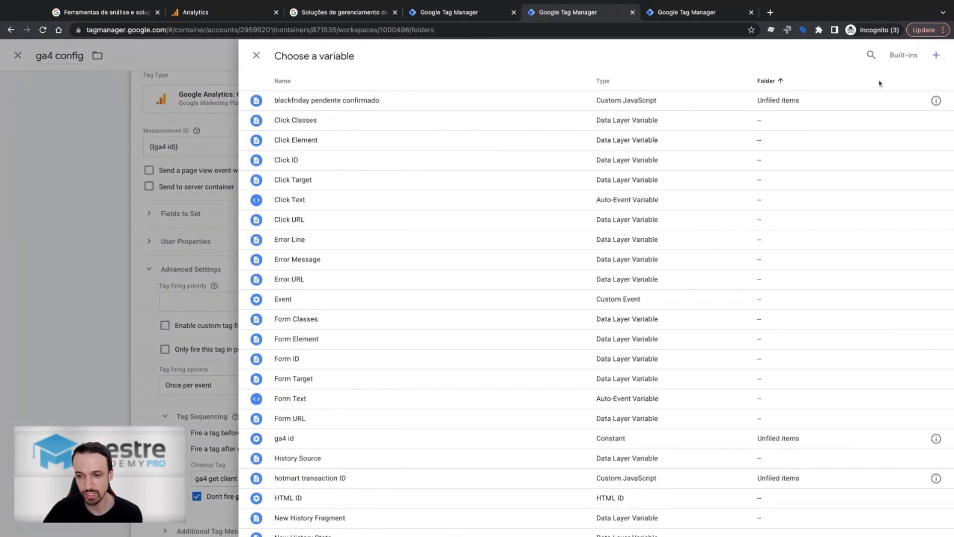
{"action": "left_click", "coordinate": [937, 57]}
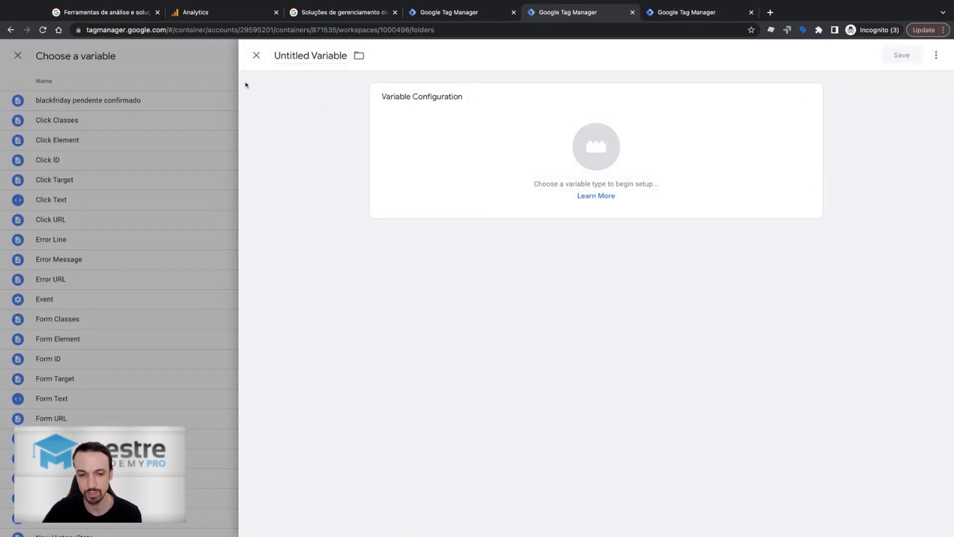
Close the blank variable and the variable list, and leave the ga4 config tag discarding its changes
{"action": "left_click", "coordinate": [257, 56]}
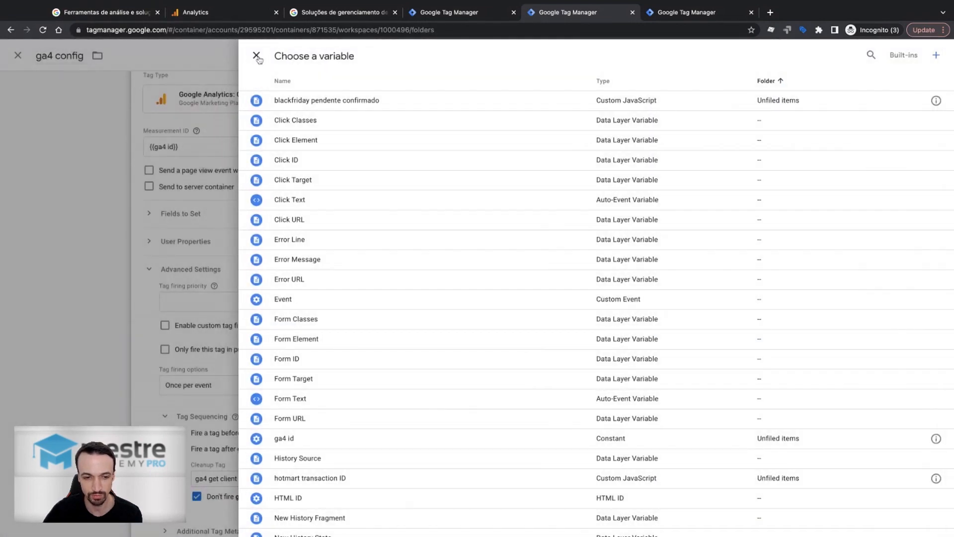
{"action": "left_click", "coordinate": [255, 56]}
{"action": "left_click", "coordinate": [256, 55]}
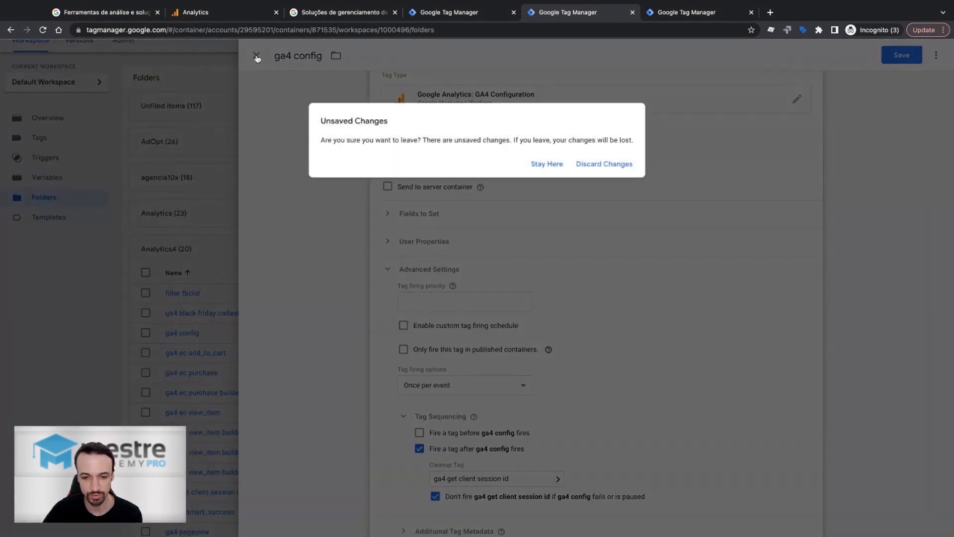
{"action": "left_click", "coordinate": [605, 165]}
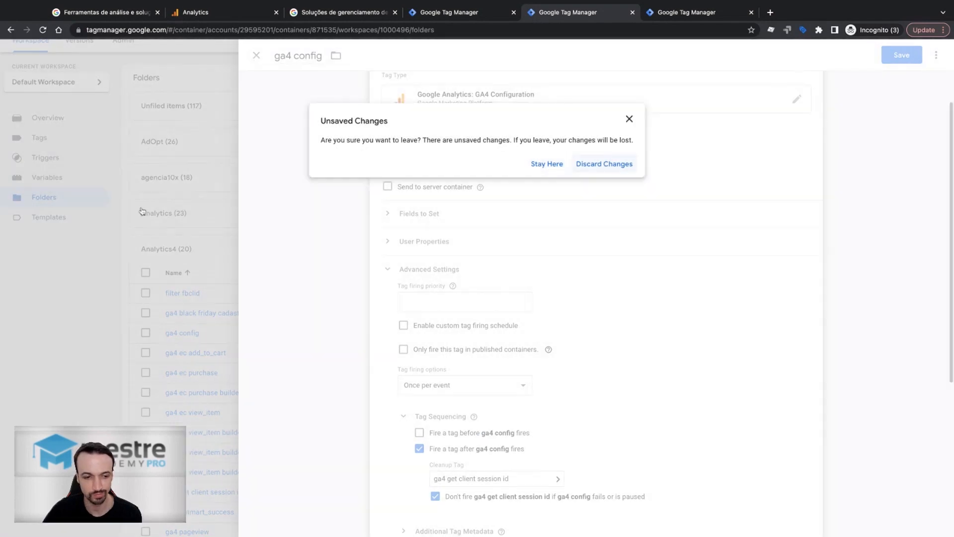
Open the workspace's variables section and view its trigger list
{"action": "left_click", "coordinate": [67, 178]}
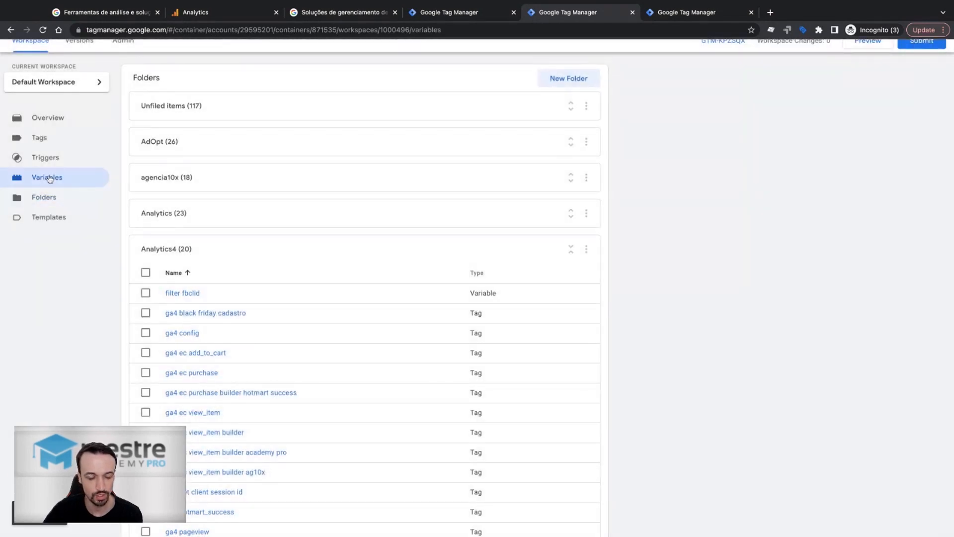
{"action": "left_click", "coordinate": [102, 201]}
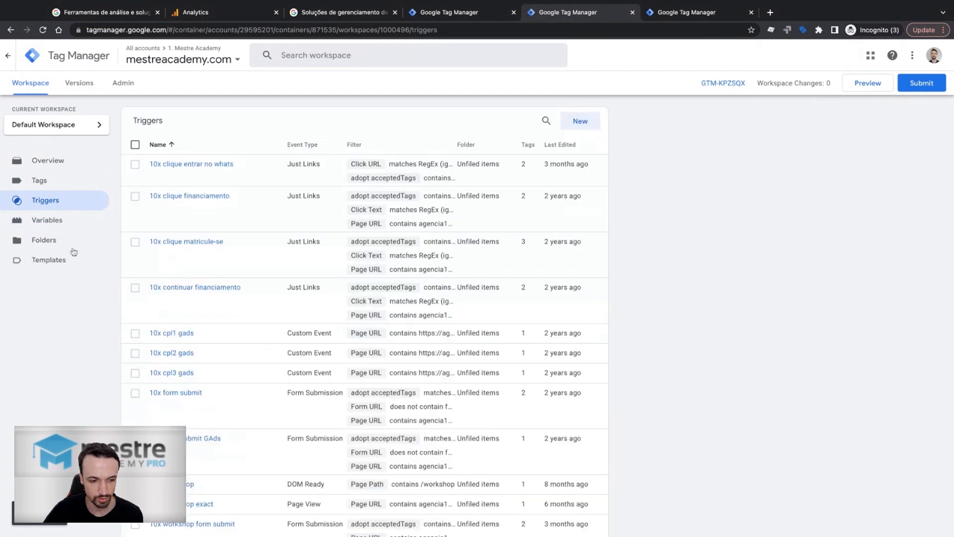
Go to the workspace's folders, search the workspace for "ga4 id" and open the ga4 id variable
{"action": "left_click", "coordinate": [52, 244]}
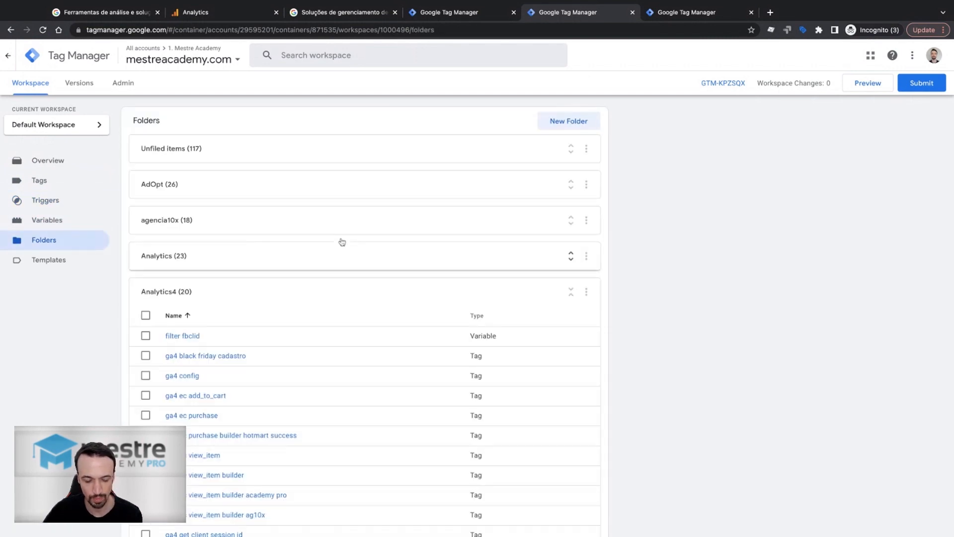
{"action": "left_click", "coordinate": [365, 46]}
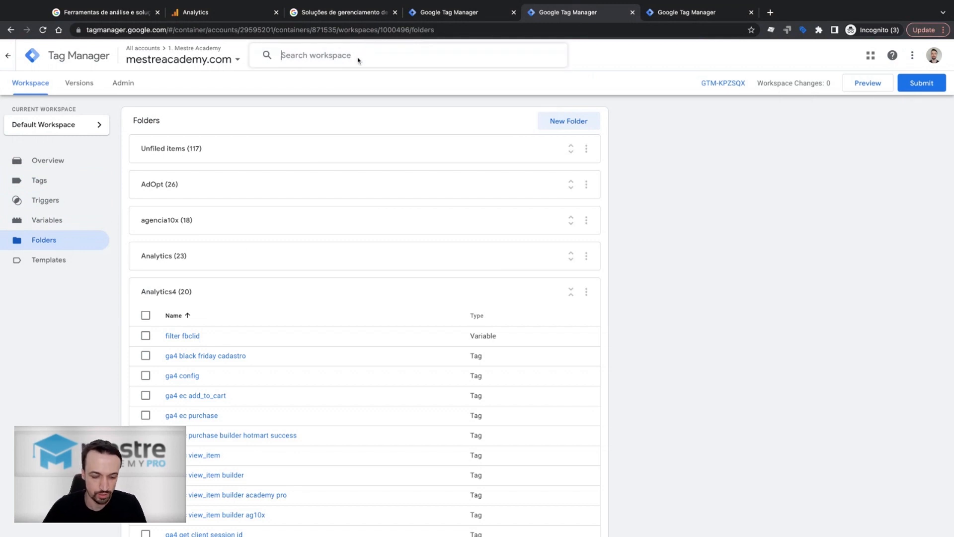
{"action": "type", "text": "ga id"}
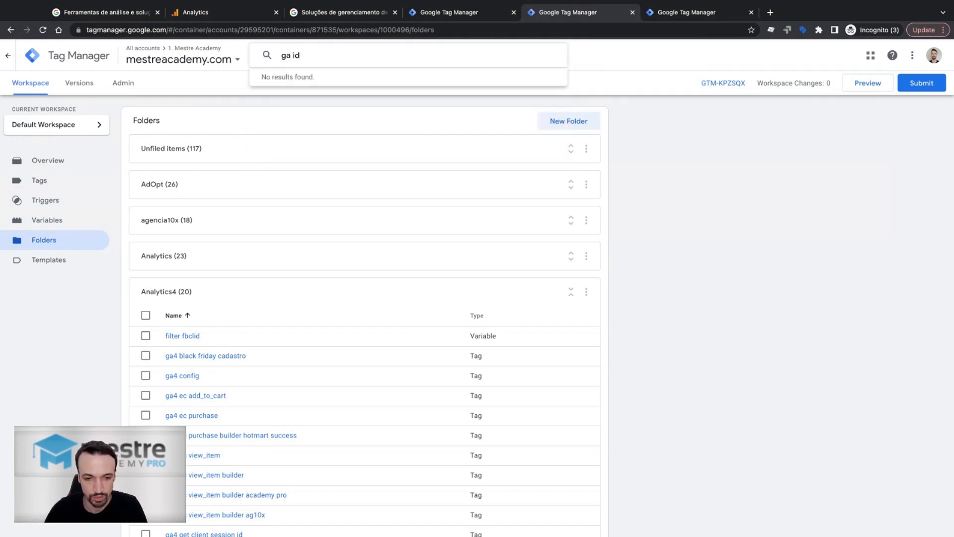
{"action": "key", "text": "BackSpace"}
{"action": "key", "text": "BackSpace"}
{"action": "key", "text": "BackSpace"}
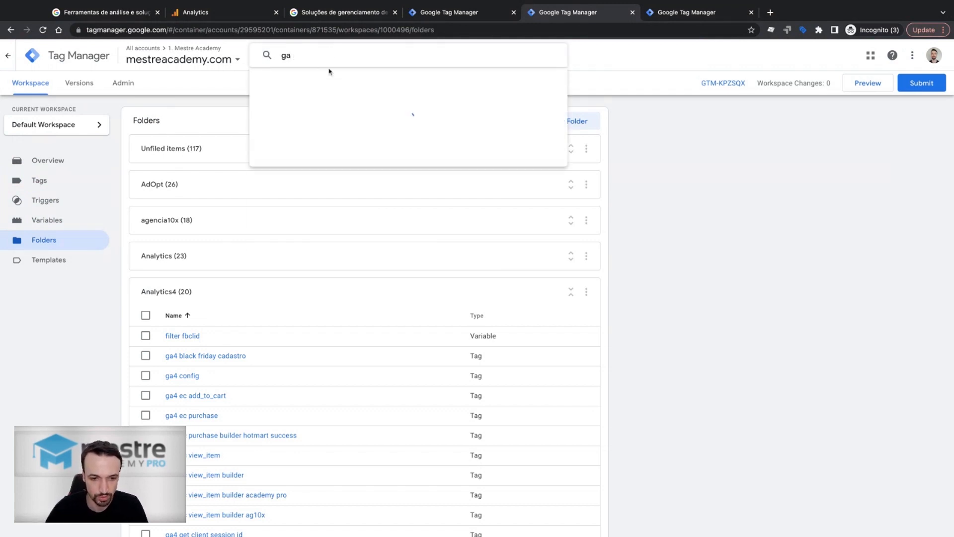
{"action": "type", "text": "4 id"}
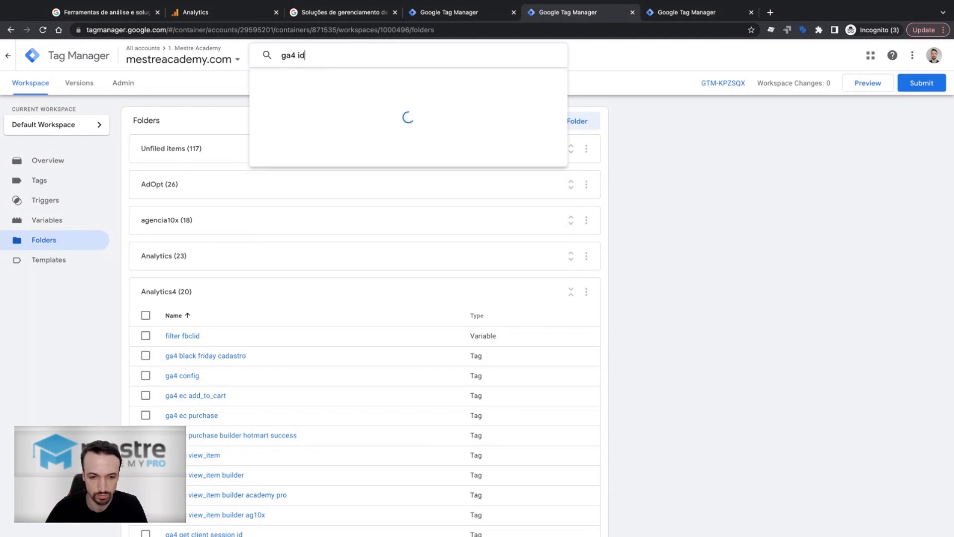
{"action": "left_click", "coordinate": [313, 77]}
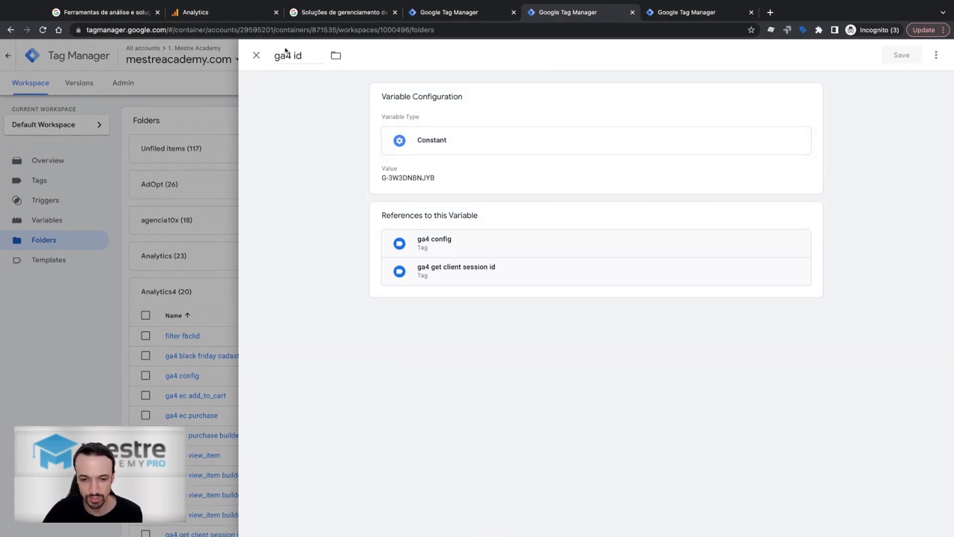
Examine the variable types available for the ga4 id variable, including Constant, and close the list without choosing another type
{"action": "left_click", "coordinate": [533, 113]}
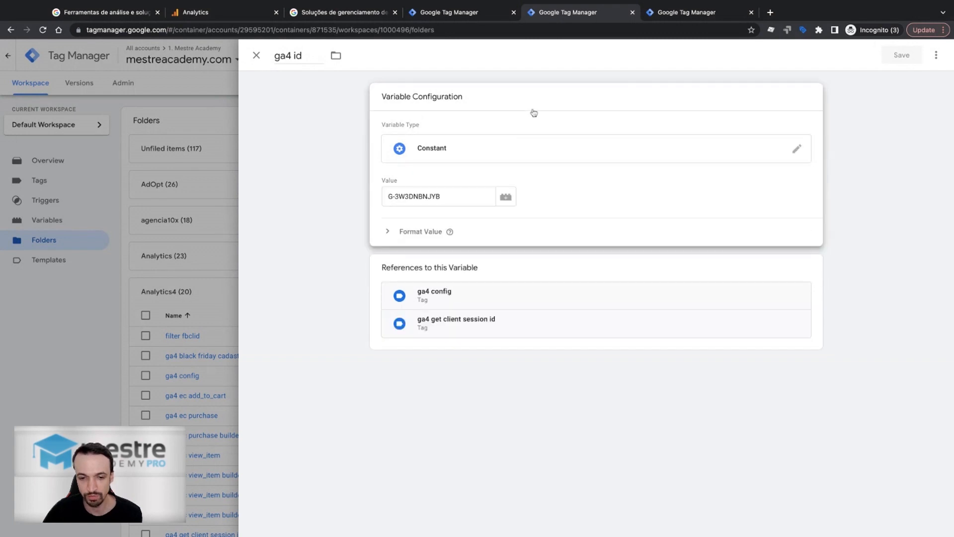
{"action": "left_click", "coordinate": [499, 150]}
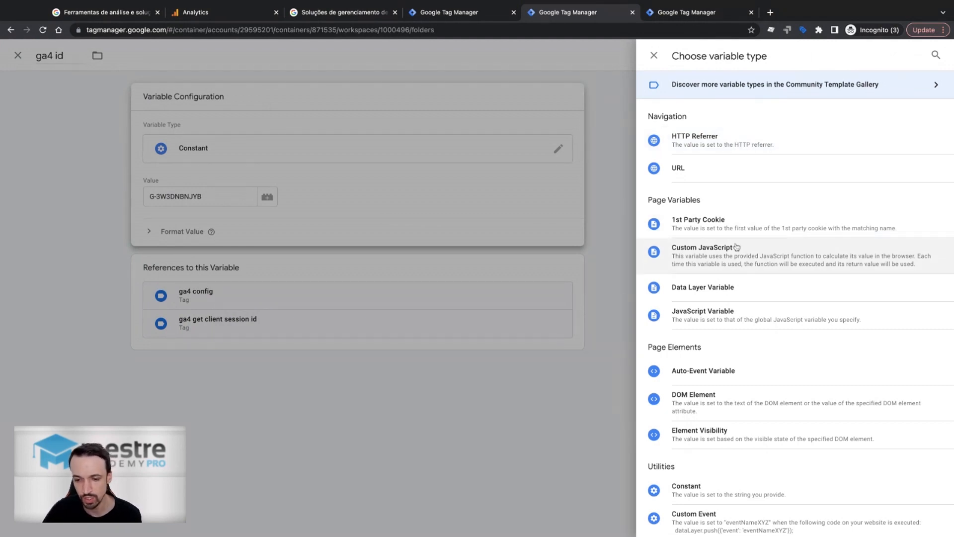
{"action": "scroll", "coordinate": [735, 247], "scroll_direction": "down", "scroll_amount": 3}
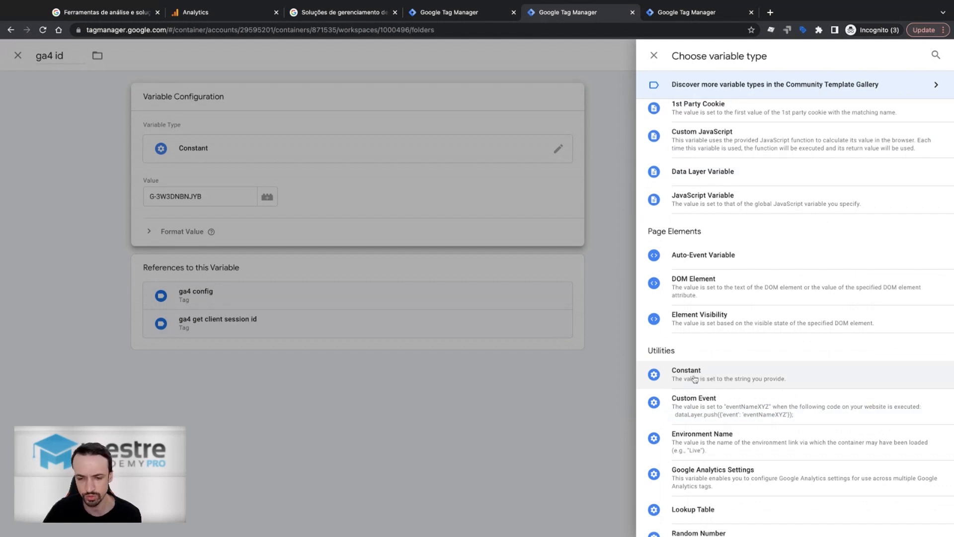
{"action": "left_click", "coordinate": [654, 56]}
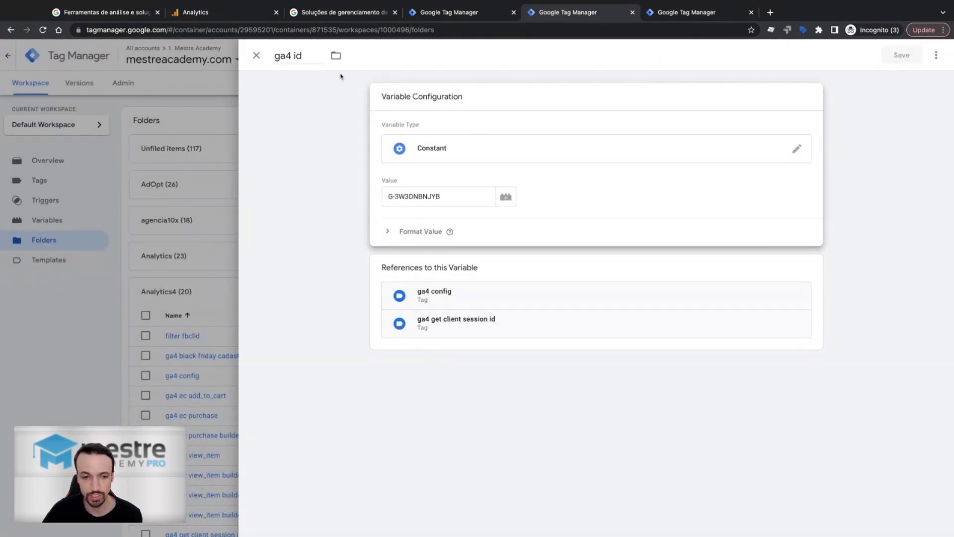
Copy the mestreacademy.com stream's Measurement ID in Analytics and return to the Value of the ga4 id variable in Tag Manager
{"action": "left_click", "coordinate": [216, 17]}
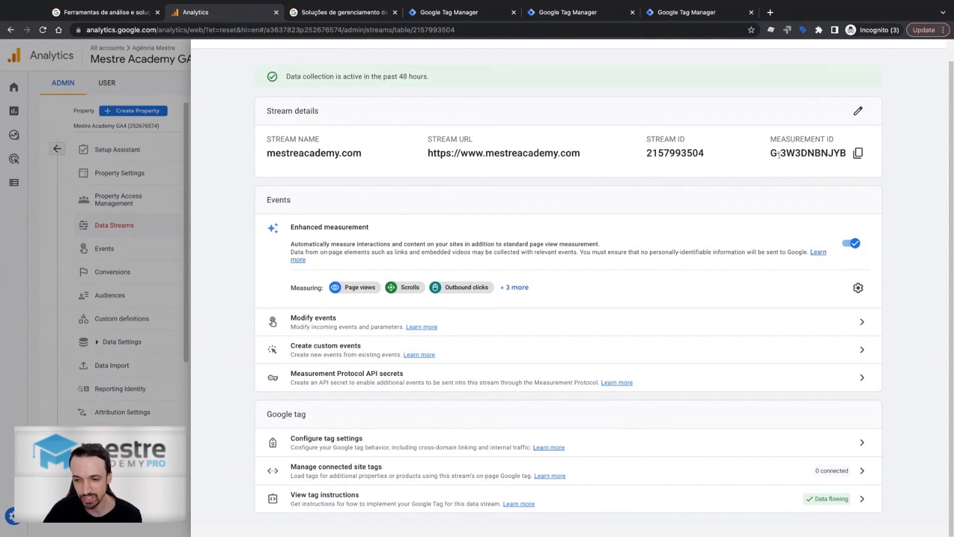
{"action": "left_click", "coordinate": [859, 155]}
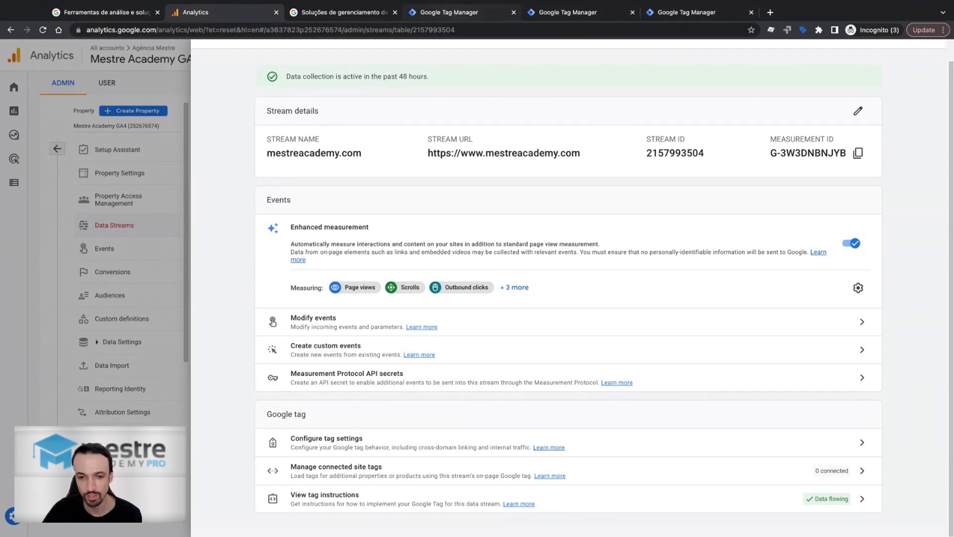
{"action": "left_click", "coordinate": [448, 12]}
{"action": "left_click", "coordinate": [689, 7]}
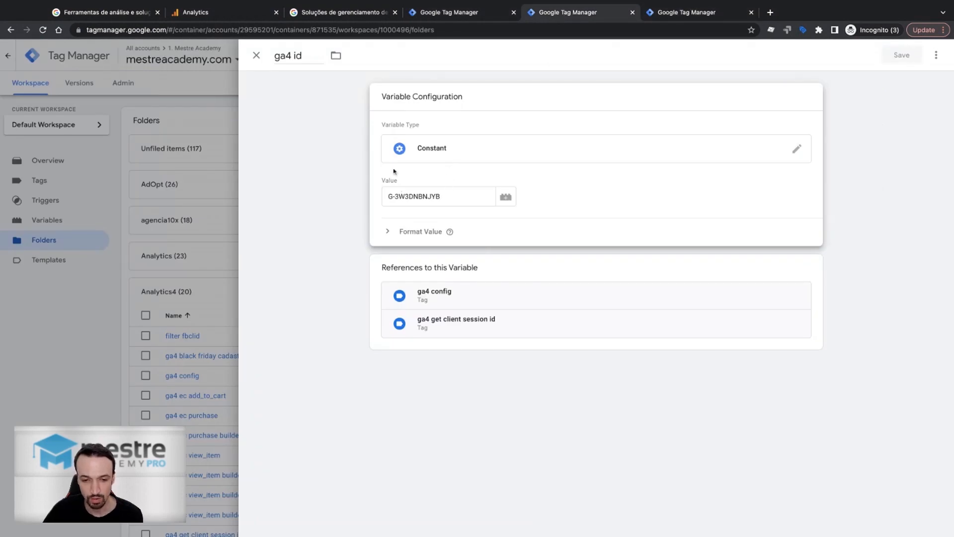
{"action": "left_click", "coordinate": [448, 195]}
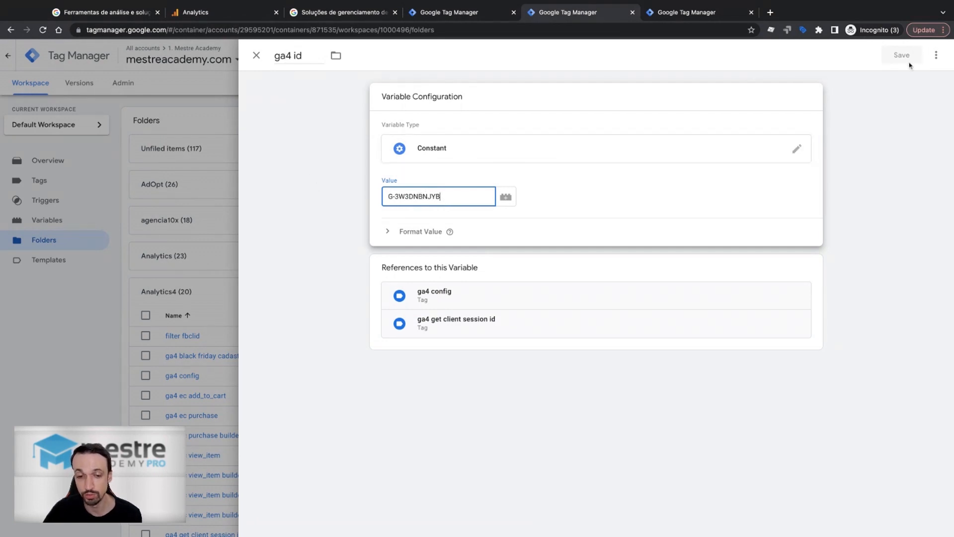
Close the ga4 id variable and open the ga4 config tag's configuration from the Analytics4 folder for editing
{"action": "left_click", "coordinate": [257, 55]}
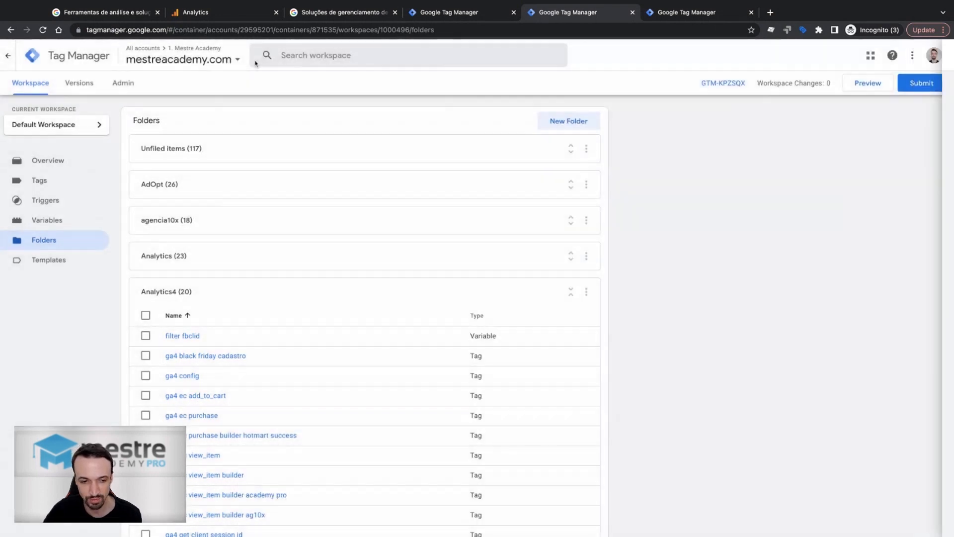
{"action": "scroll", "coordinate": [191, 390], "scroll_direction": "down", "scroll_amount": 1}
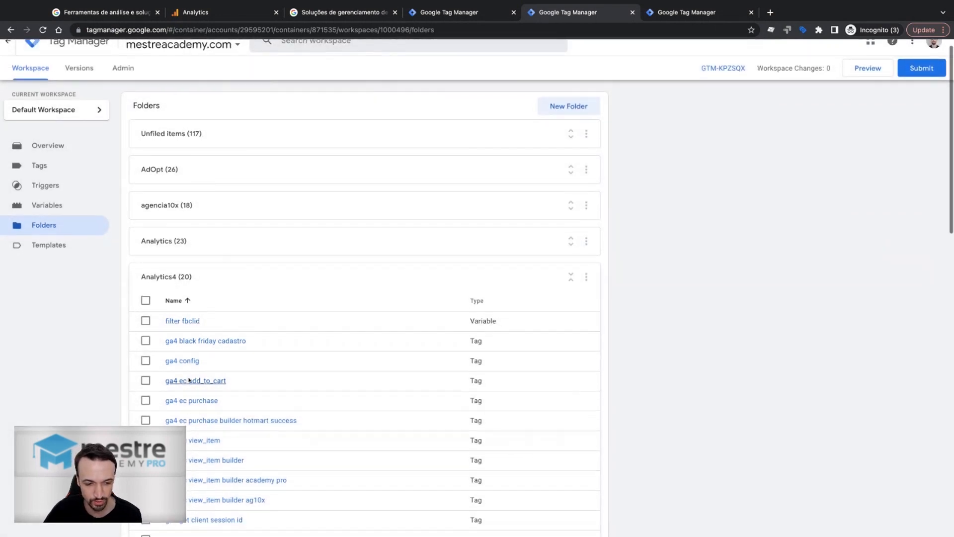
{"action": "left_click", "coordinate": [190, 361]}
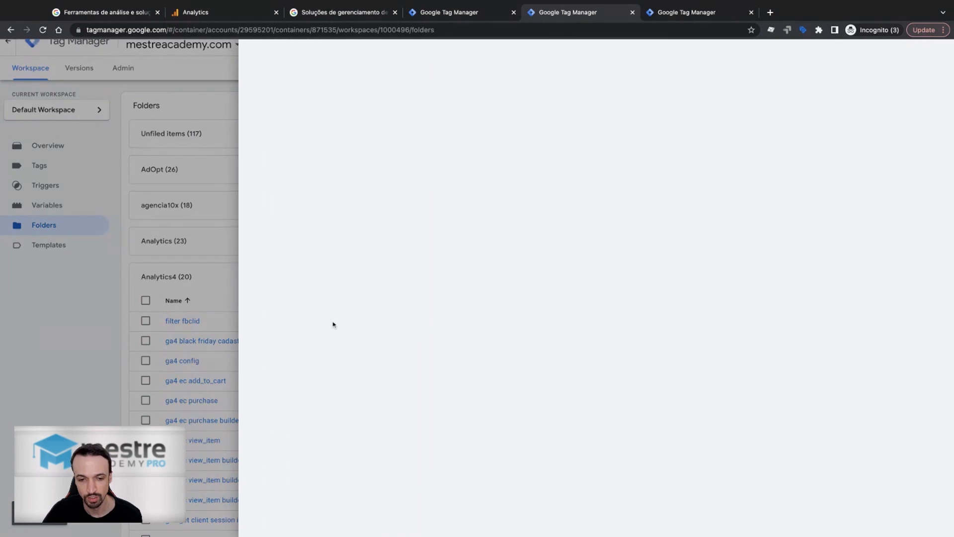
{"action": "left_click", "coordinate": [606, 188]}
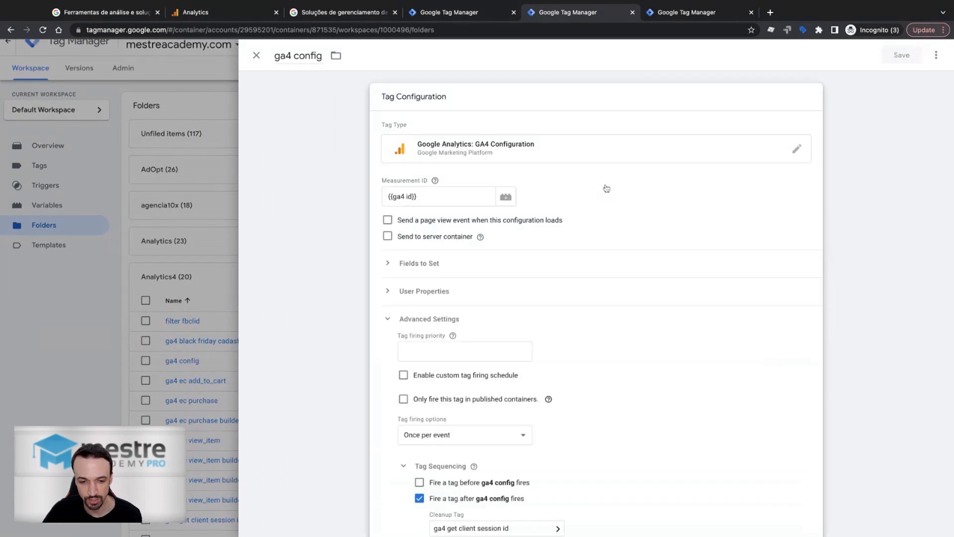
Clear the ga4 config tag's Measurement ID and set it to the variable {{ga4 id}}
{"action": "left_click", "coordinate": [427, 195]}
{"action": "key", "text": "BackSpace"}
{"action": "key", "text": "BackSpace"}
{"action": "key", "text": "BackSpace"}
{"action": "key", "text": "BackSpace"}
{"action": "key", "text": "BackSpace"}
{"action": "key", "text": "BackSpace"}
{"action": "key", "text": "BackSpace"}
{"action": "key", "text": "BackSpace"}
{"action": "key", "text": "BackSpace"}
{"action": "key", "text": "BackSpace"}
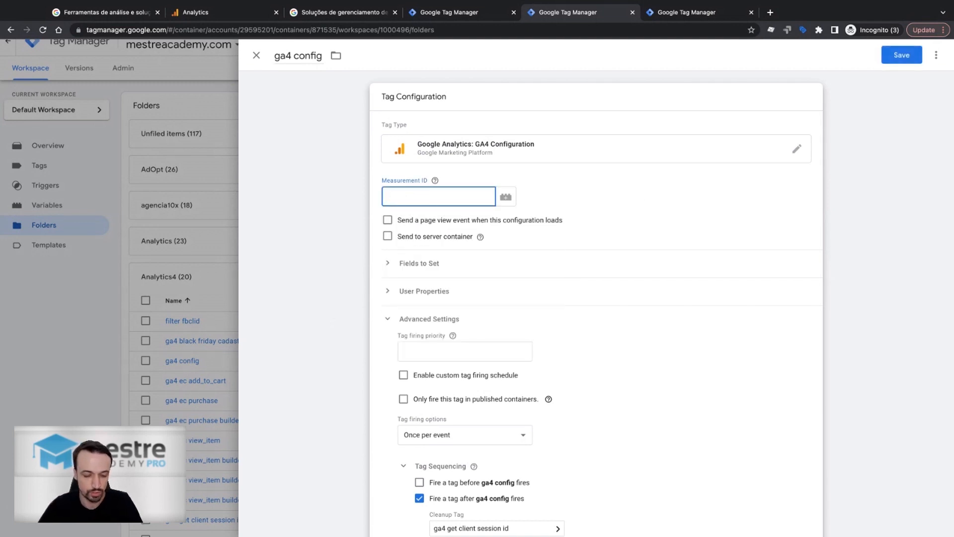
{"action": "type", "text": "ga4"}
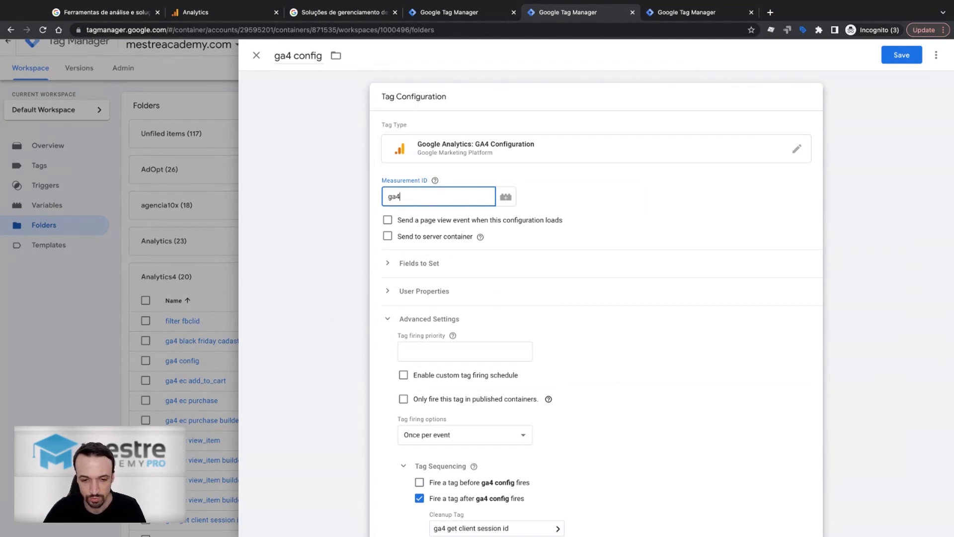
{"action": "type", "text": "{{"}
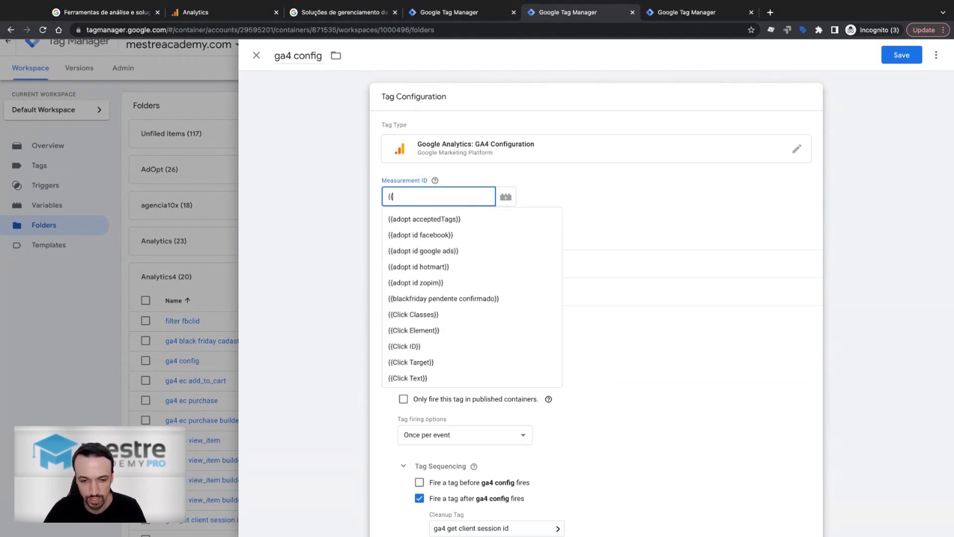
{"action": "type", "text": "ga4"}
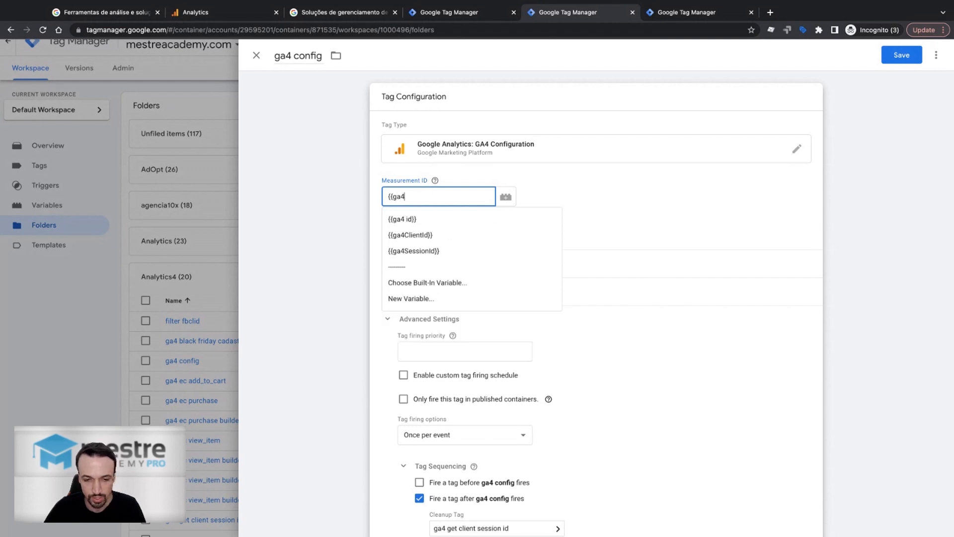
{"action": "left_click", "coordinate": [404, 219]}
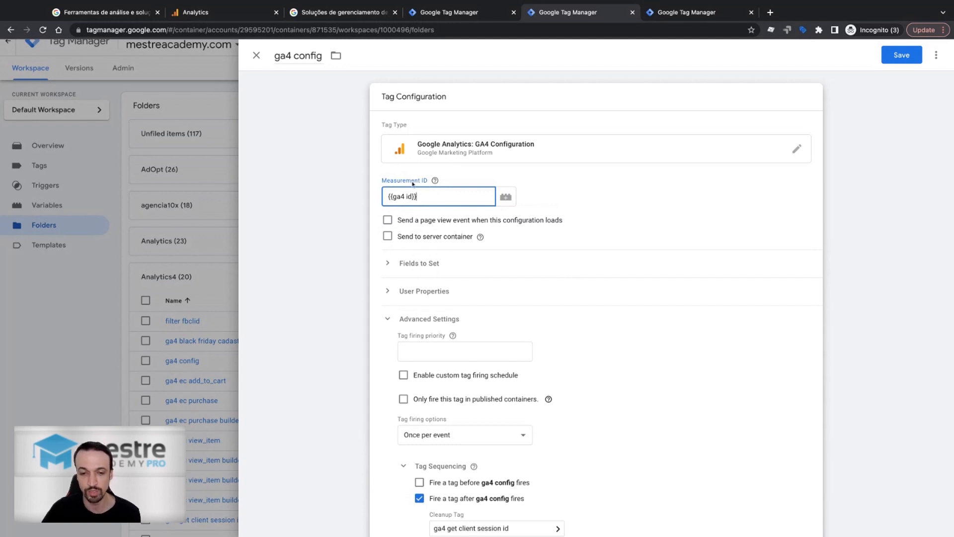
View the stream's Measurement ID in Analytics and return to the ga4 config tag in Tag Manager
{"action": "left_click", "coordinate": [226, 20]}
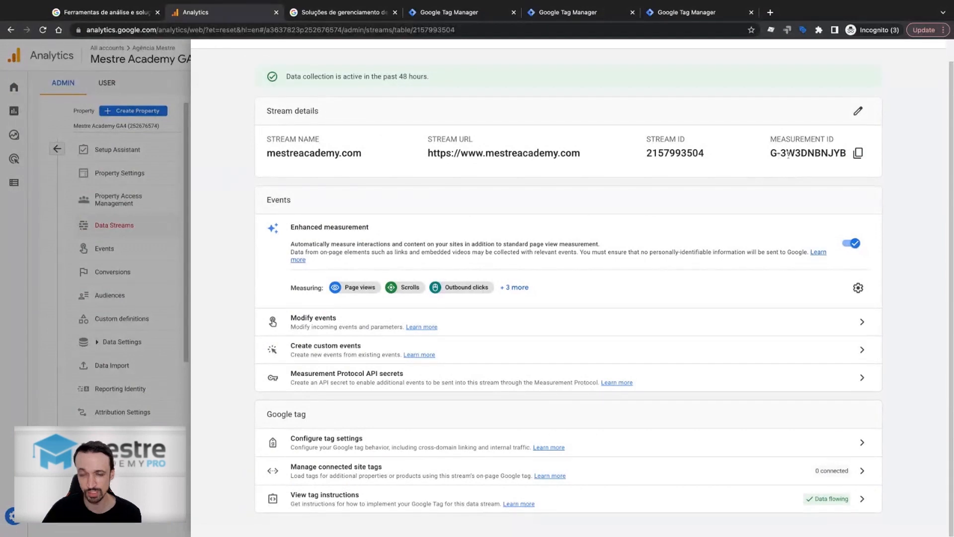
{"action": "left_click", "coordinate": [576, 17]}
{"action": "left_click", "coordinate": [380, 192]}
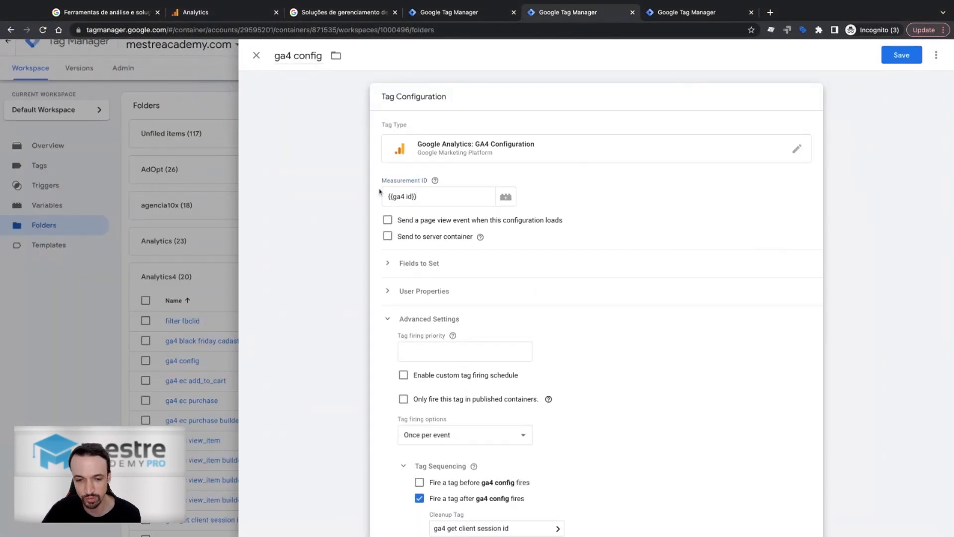
Examine the ga4 config tag's page view option, advanced settings, tag sequencing and firing triggers
{"action": "scroll", "coordinate": [358, 239], "scroll_direction": "down", "scroll_amount": 3}
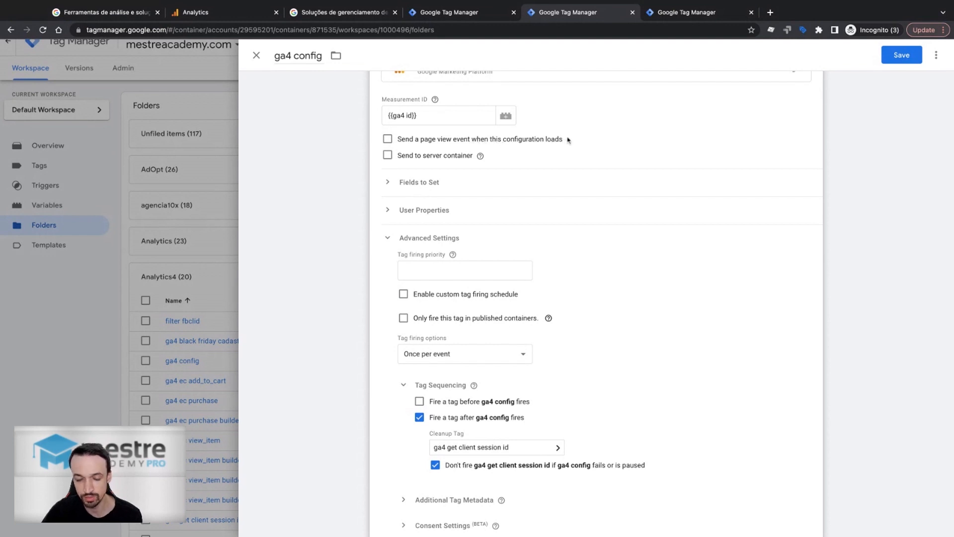
{"action": "scroll", "coordinate": [526, 140], "scroll_direction": "up", "scroll_amount": 1}
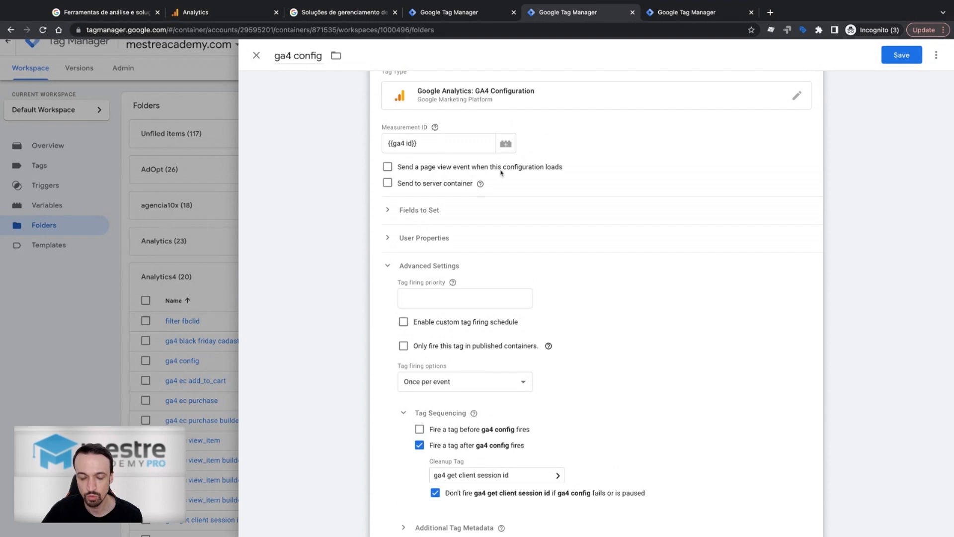
{"action": "scroll", "coordinate": [358, 220], "scroll_direction": "up", "scroll_amount": 1}
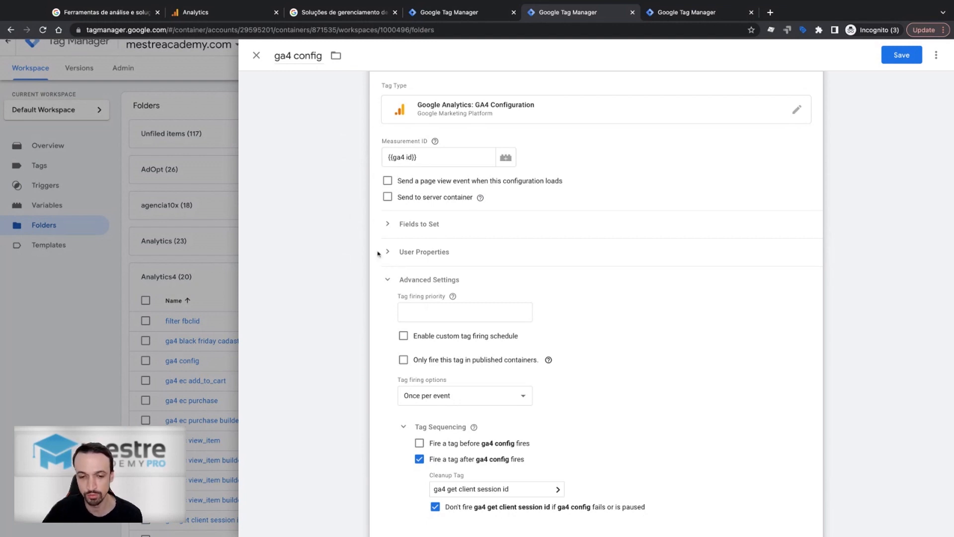
{"action": "scroll", "coordinate": [427, 279], "scroll_direction": "down", "scroll_amount": 3}
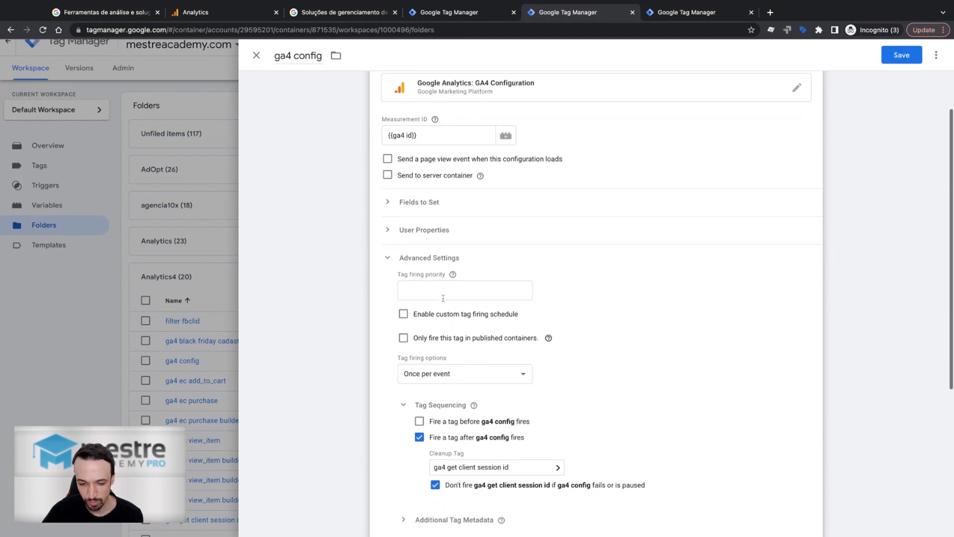
{"action": "scroll", "coordinate": [443, 298], "scroll_direction": "down", "scroll_amount": 1}
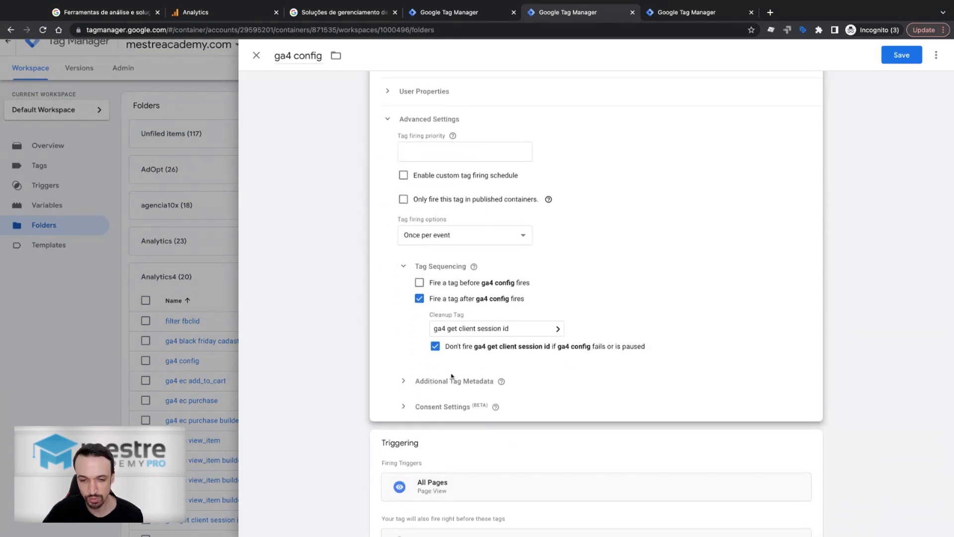
{"action": "mouse_move", "coordinate": [473, 267]}
{"action": "scroll", "coordinate": [476, 298], "scroll_direction": "down", "scroll_amount": 1}
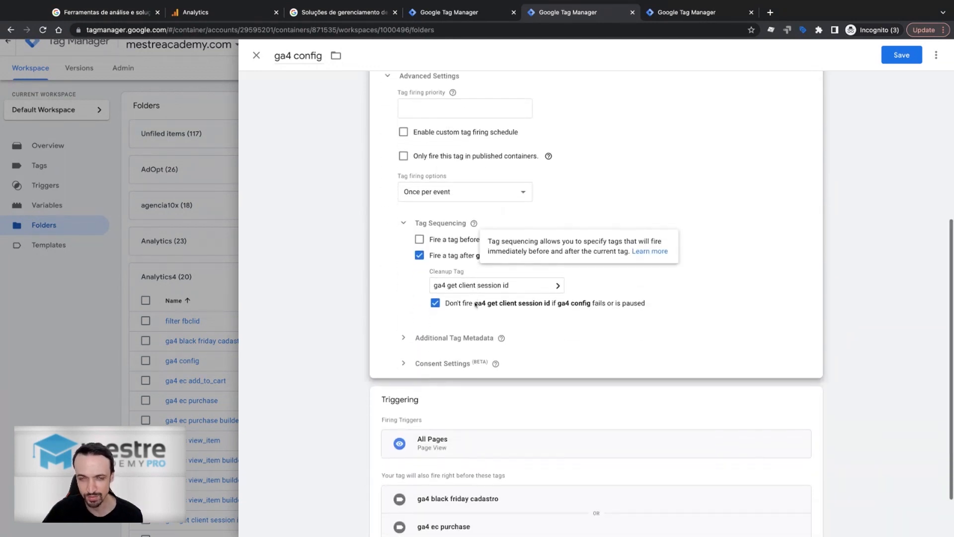
{"action": "scroll", "coordinate": [476, 304], "scroll_direction": "down", "scroll_amount": 1}
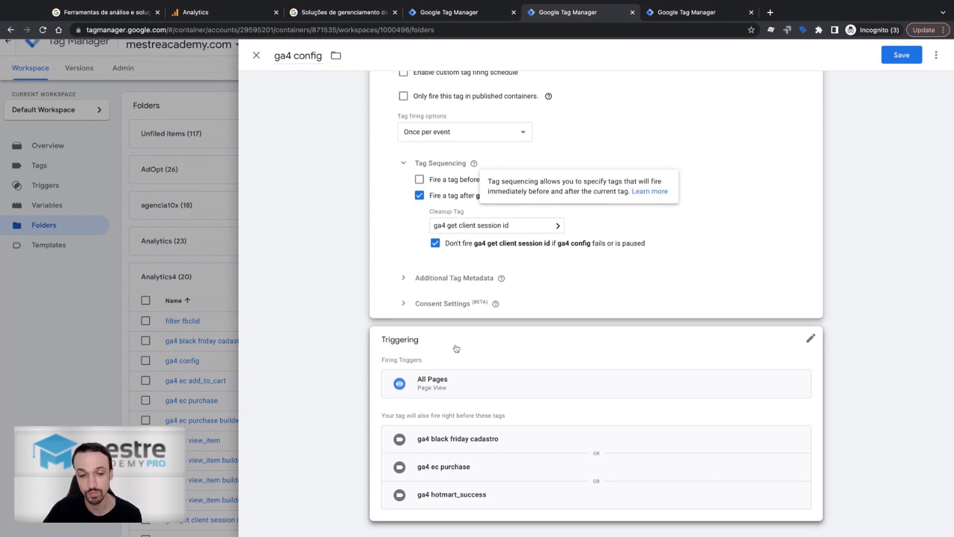
Review the ga4 config tag from its name down to its triggers and open its triggering for editing
{"action": "scroll", "coordinate": [342, 176], "scroll_direction": "up", "scroll_amount": 6}
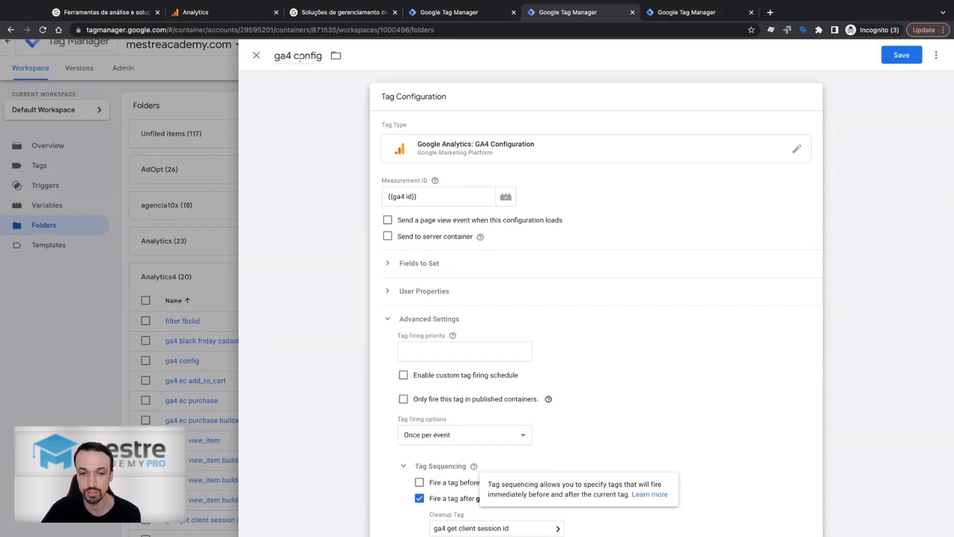
{"action": "scroll", "coordinate": [376, 264], "scroll_direction": "down", "scroll_amount": 6}
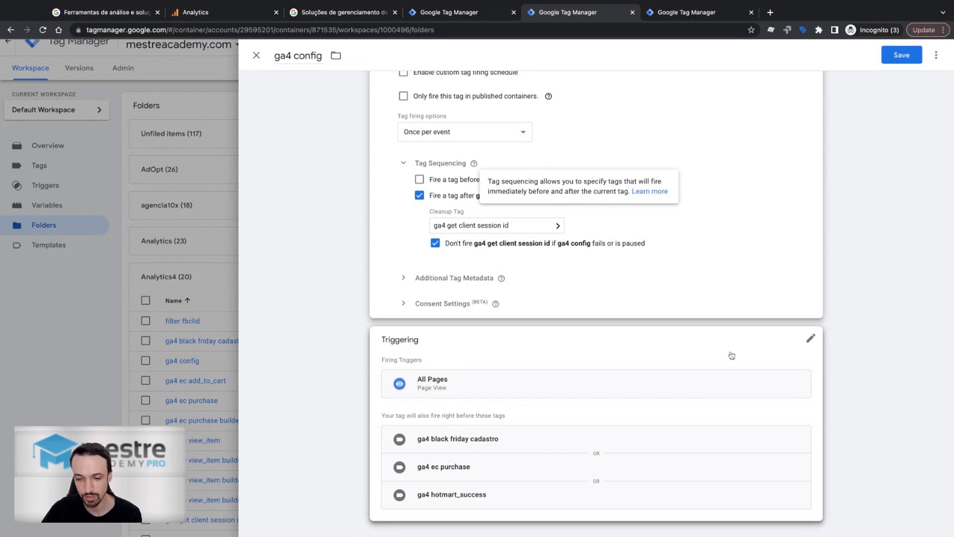
{"action": "left_click", "coordinate": [644, 383]}
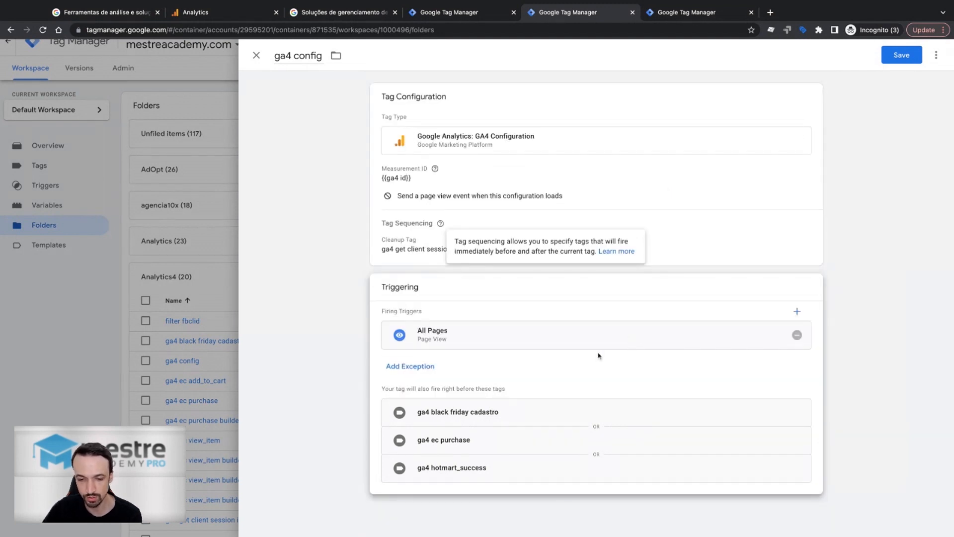
Search the triggers available for the ga4 config tag for "all" and "toda", and leave the selection without adding one
{"action": "left_click", "coordinate": [799, 312]}
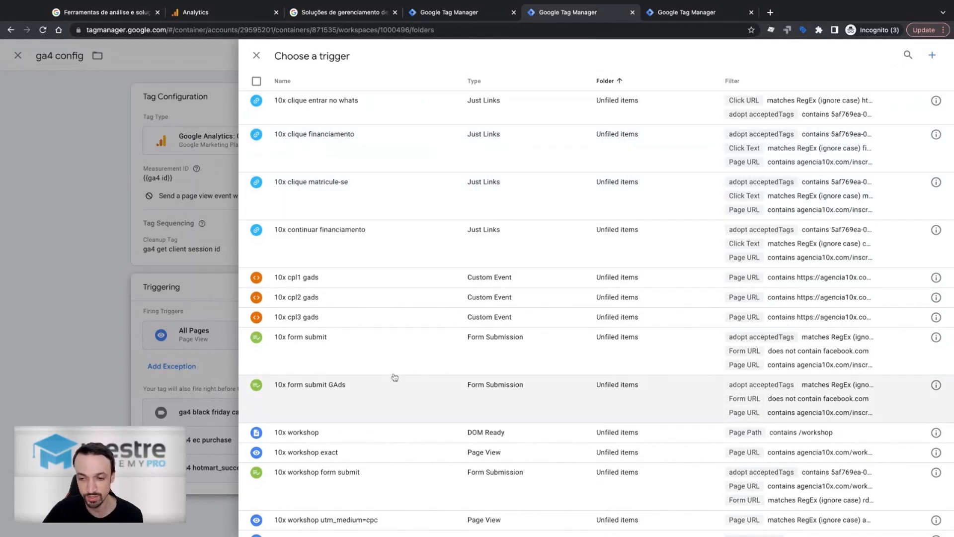
{"action": "left_click", "coordinate": [909, 55]}
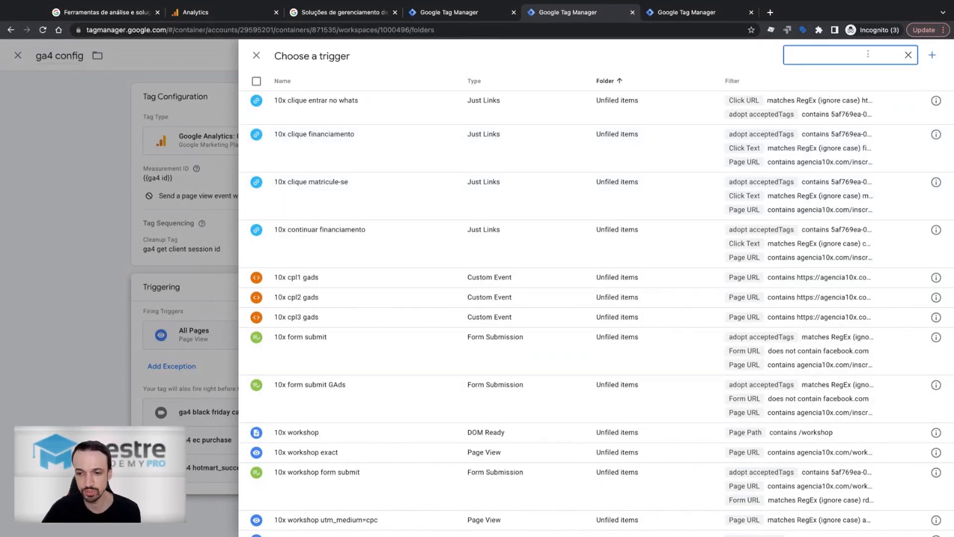
{"action": "type", "text": "all"}
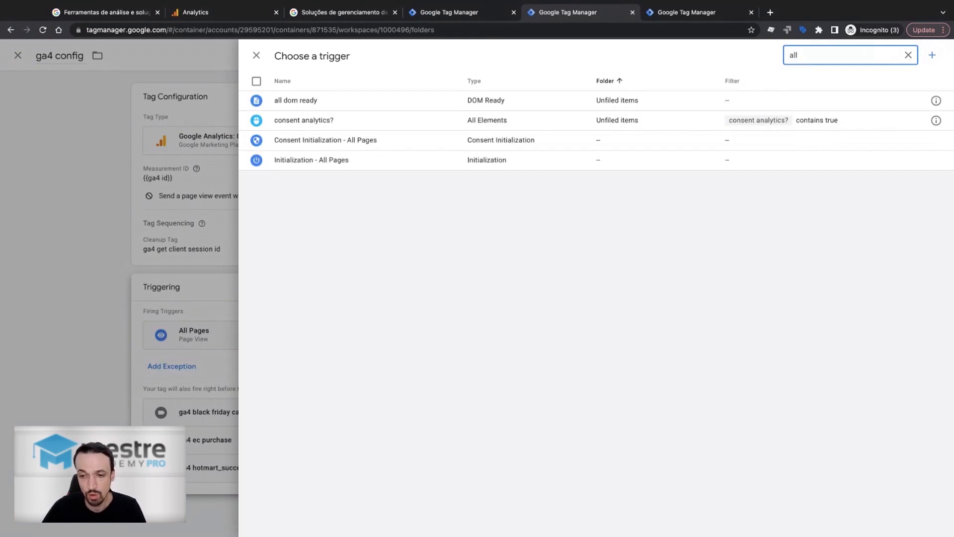
{"action": "key", "text": "BackSpace"}
{"action": "key", "text": "BackSpace"}
{"action": "key", "text": "BackSpace"}
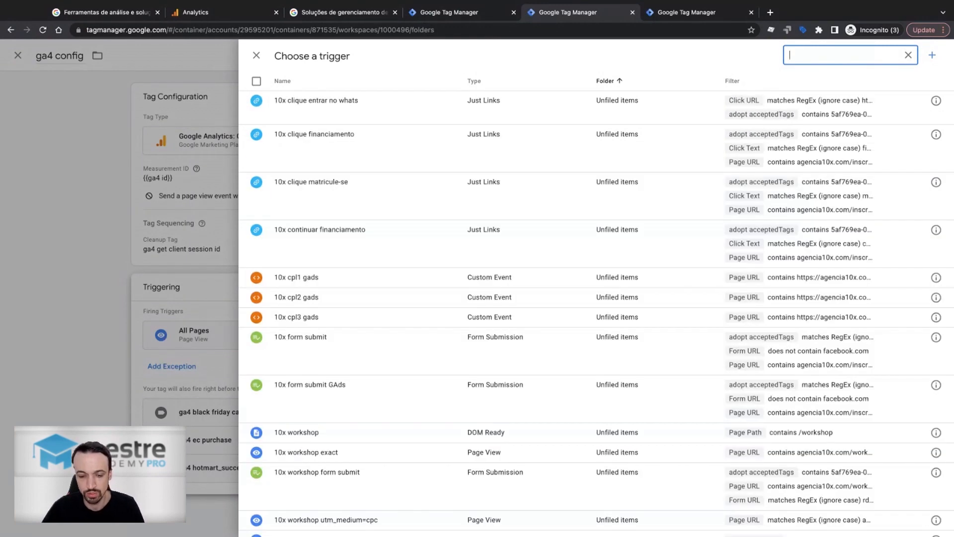
{"action": "type", "text": "todas"}
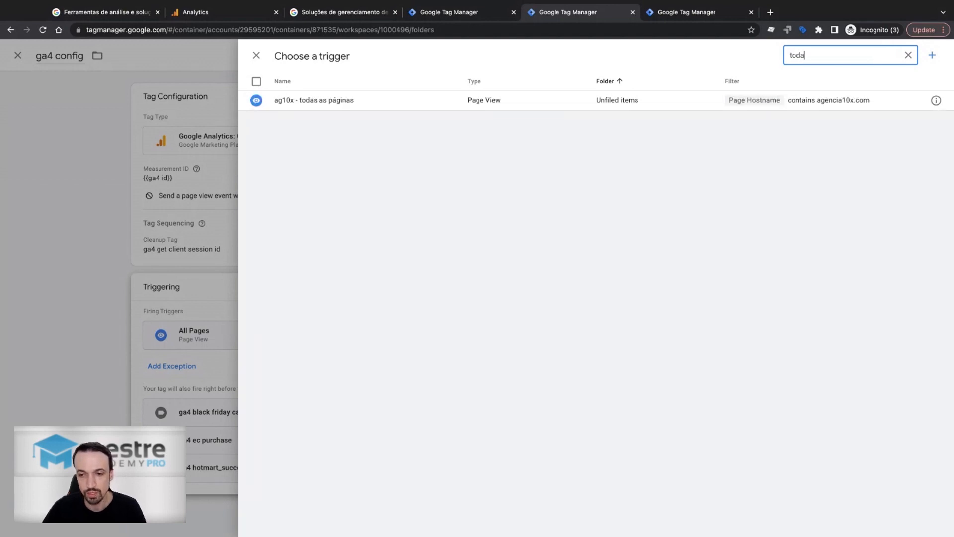
{"action": "key", "text": "BackSpace"}
{"action": "key", "text": "BackSpace"}
{"action": "key", "text": "BackSpace"}
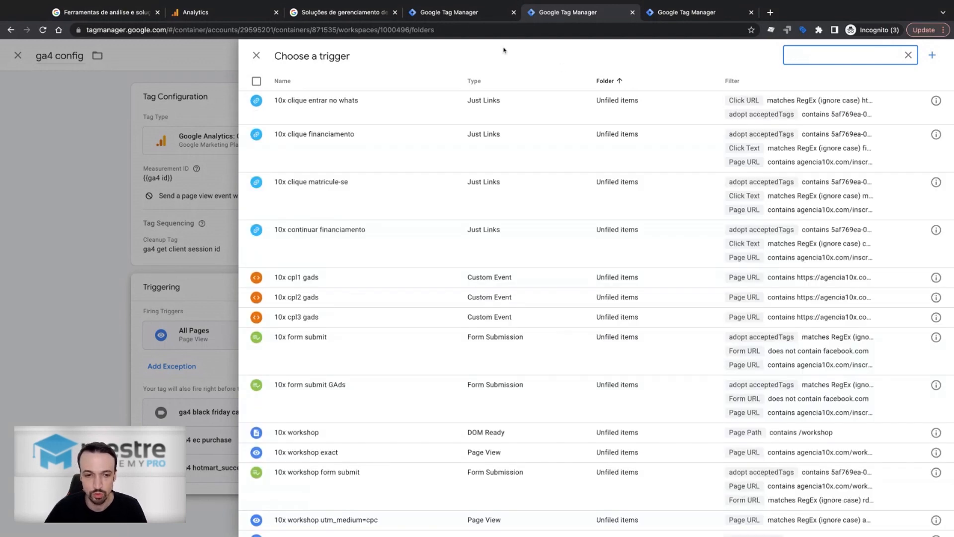
{"action": "left_click", "coordinate": [257, 55]}
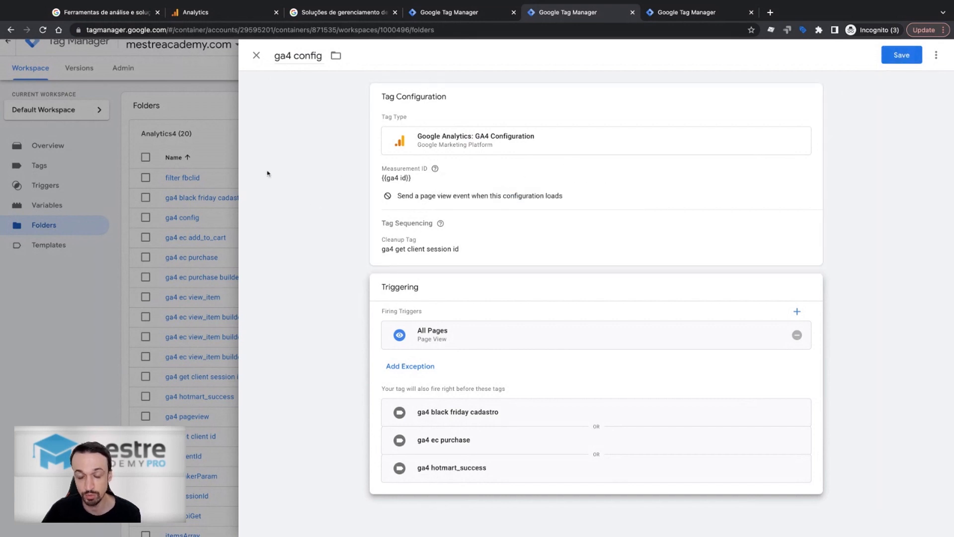
Stay in the ga4 config tag and enable sending a page view event when the configuration loads
{"action": "left_click", "coordinate": [257, 56]}
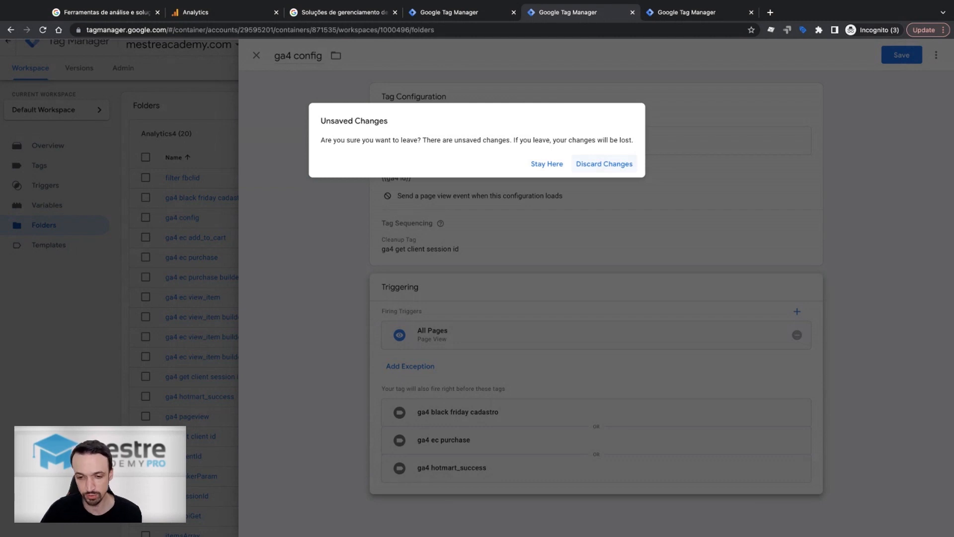
{"action": "left_click", "coordinate": [546, 163]}
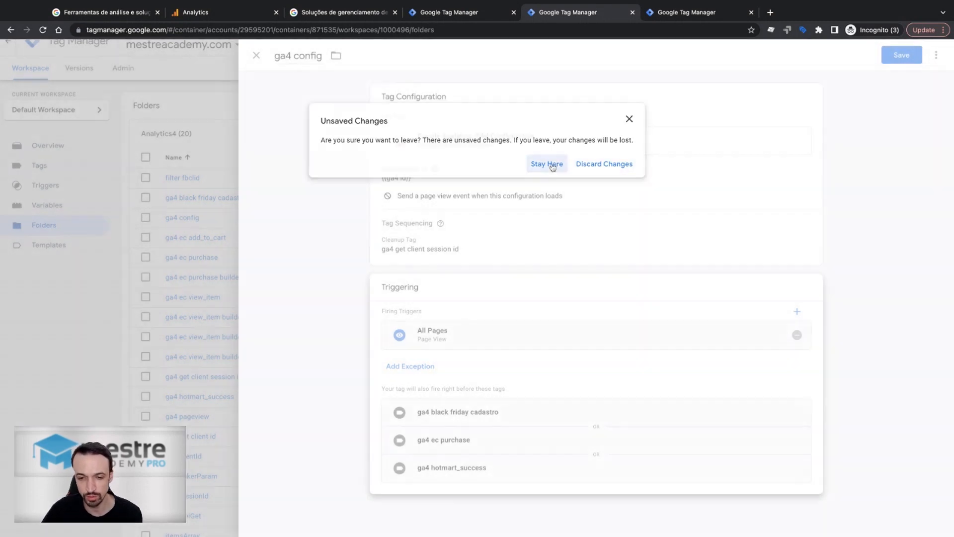
{"action": "left_click", "coordinate": [486, 214]}
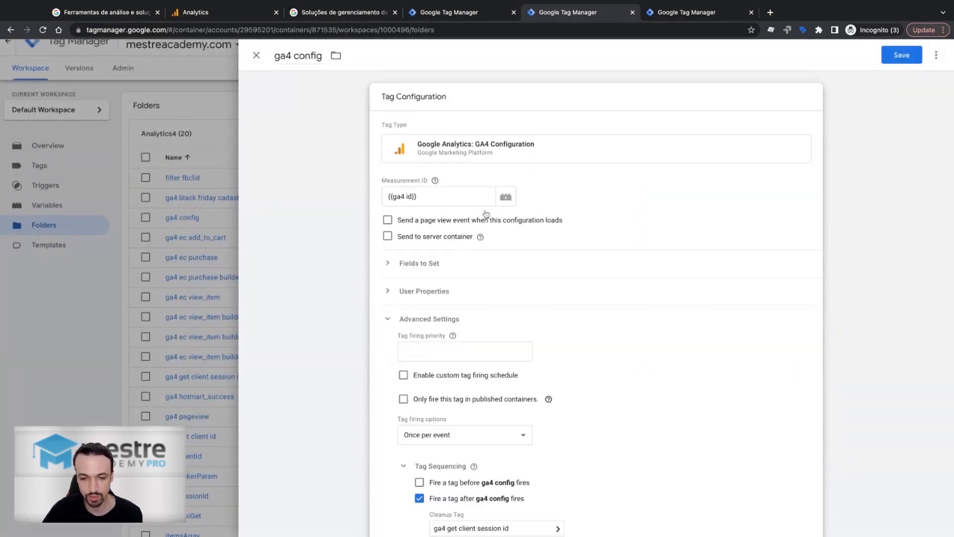
{"action": "left_click", "coordinate": [388, 220]}
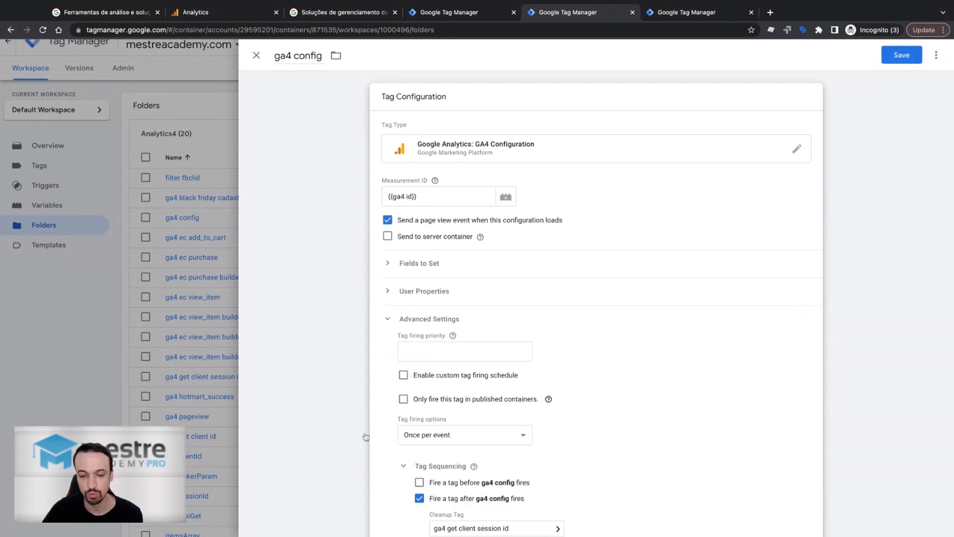
{"action": "scroll", "coordinate": [382, 462], "scroll_direction": "down", "scroll_amount": 6}
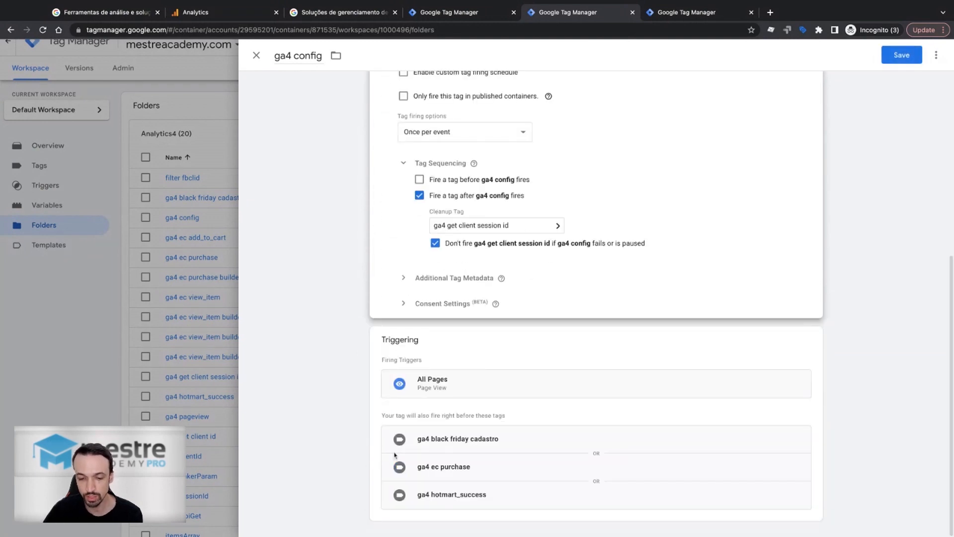
{"action": "scroll", "coordinate": [430, 327], "scroll_direction": "up", "scroll_amount": 6}
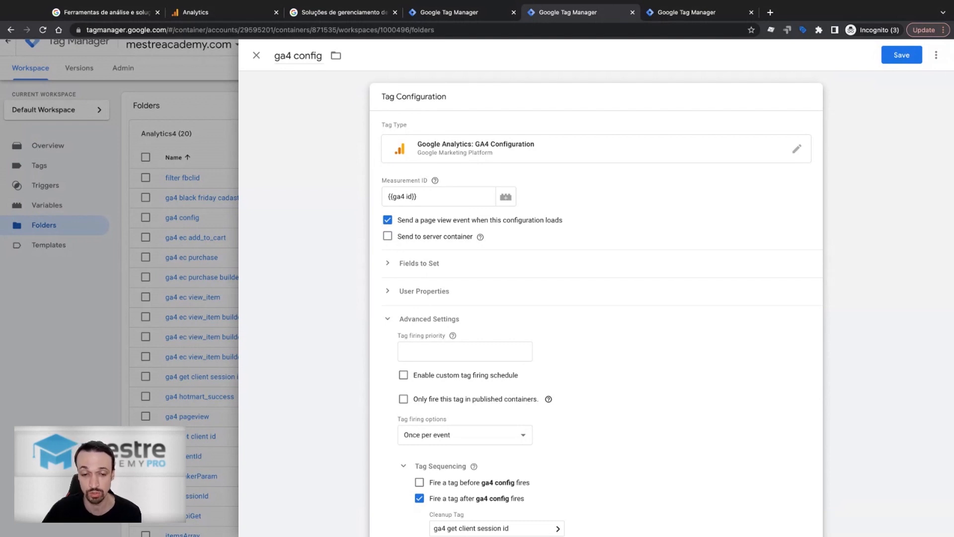
Turn off the ga4 config tag's page view event option and close the tag, discarding its unsaved changes
{"action": "left_click", "coordinate": [388, 219]}
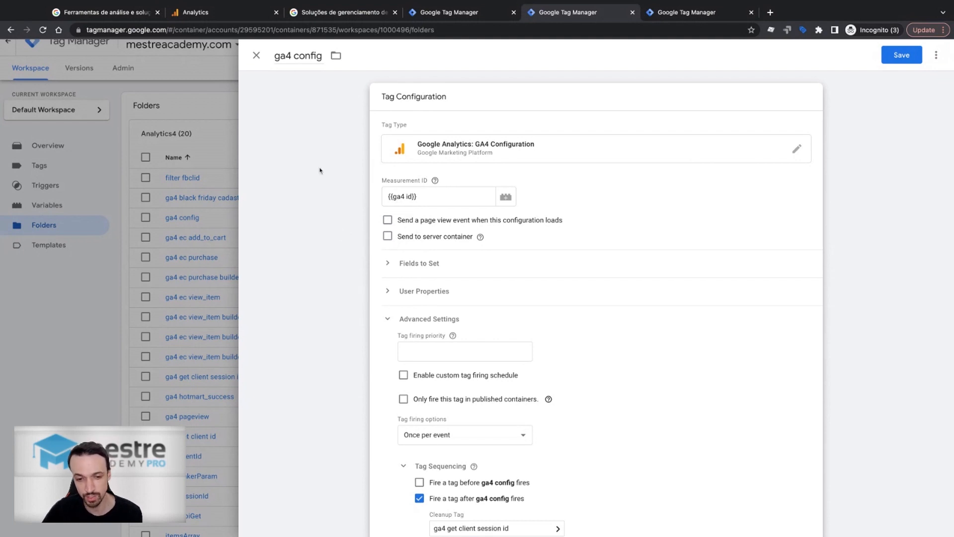
{"action": "left_click", "coordinate": [257, 56]}
{"action": "left_click", "coordinate": [596, 164]}
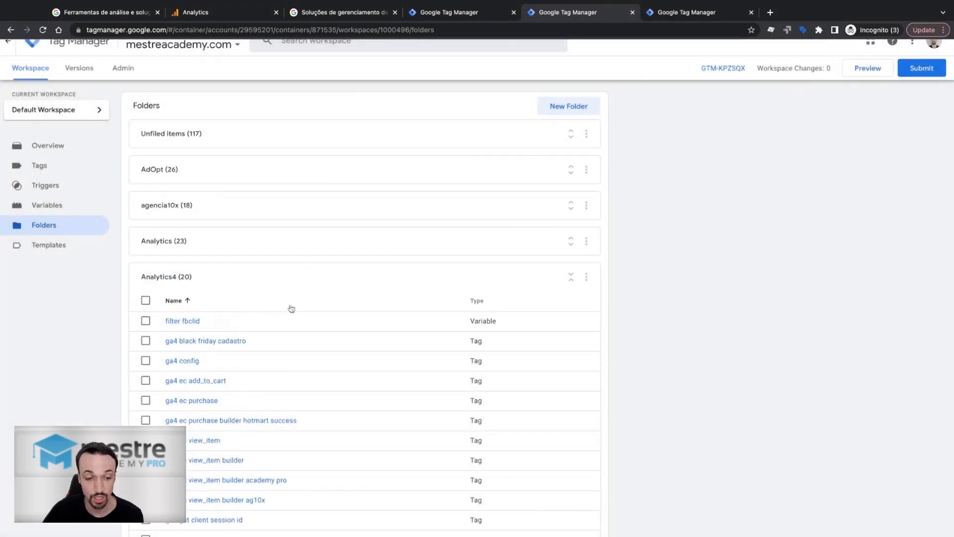
View the ga4 pageview tag's configuration and firing trigger in the Analytics4 folder
{"action": "scroll", "coordinate": [292, 308], "scroll_direction": "down", "scroll_amount": 6}
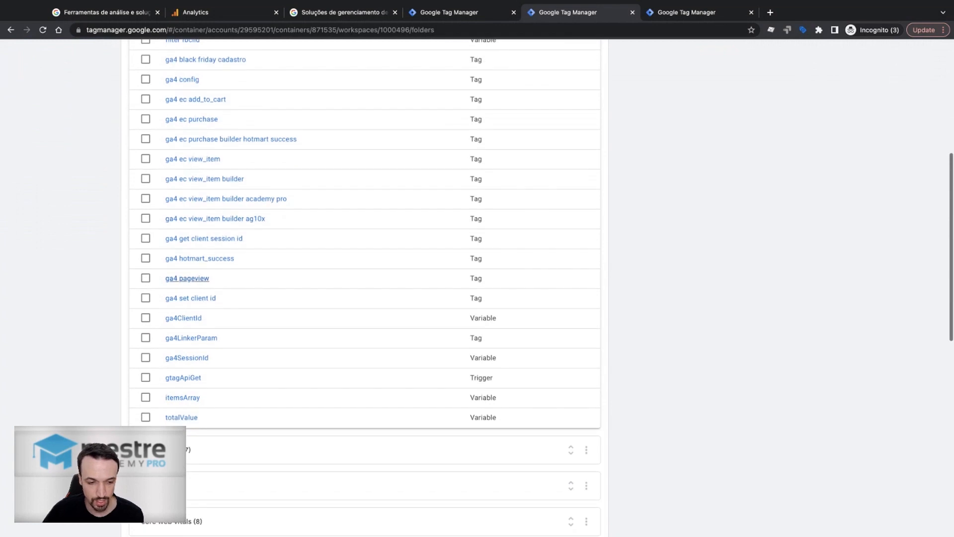
{"action": "left_click", "coordinate": [188, 280]}
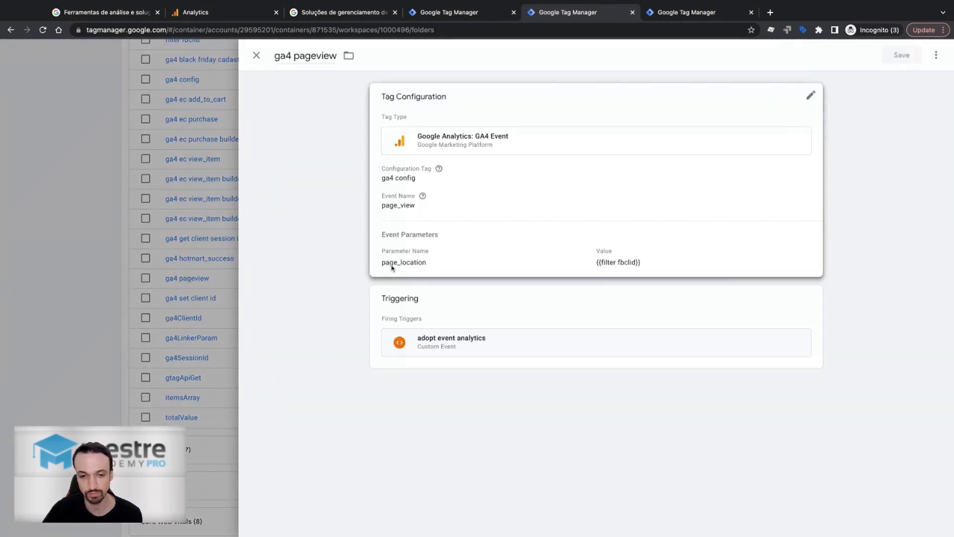
{"action": "left_click", "coordinate": [256, 55]}
Start a new tag in the Analytics4 folder, look over its tag type and trigger choices, and abandon it
{"action": "scroll", "coordinate": [395, 167], "scroll_direction": "up", "scroll_amount": 4}
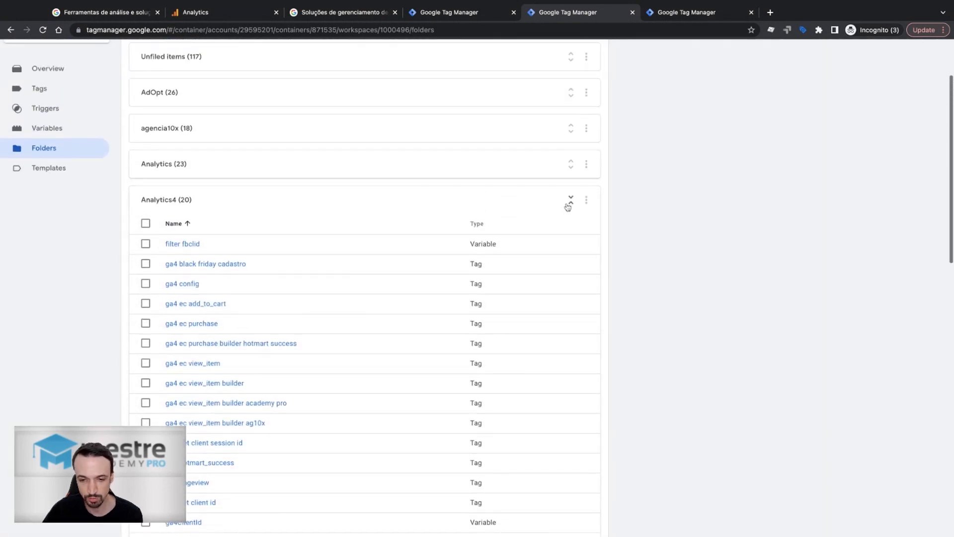
{"action": "left_click", "coordinate": [587, 200]}
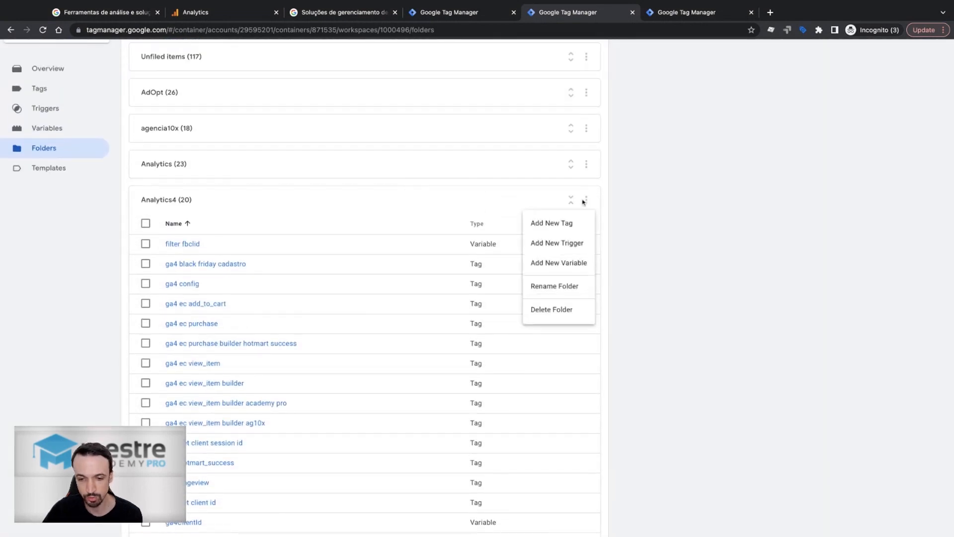
{"action": "left_click", "coordinate": [550, 223]}
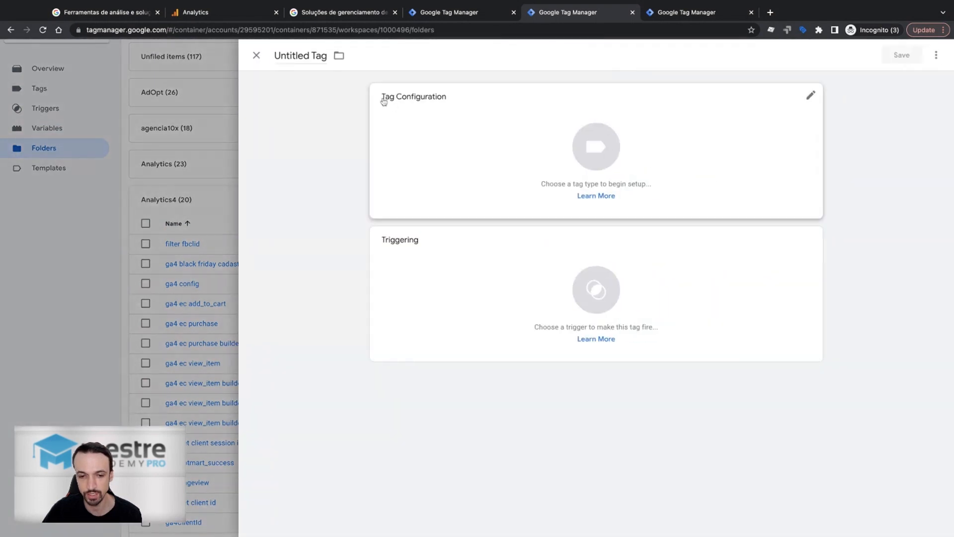
{"action": "double_click", "coordinate": [292, 56]}
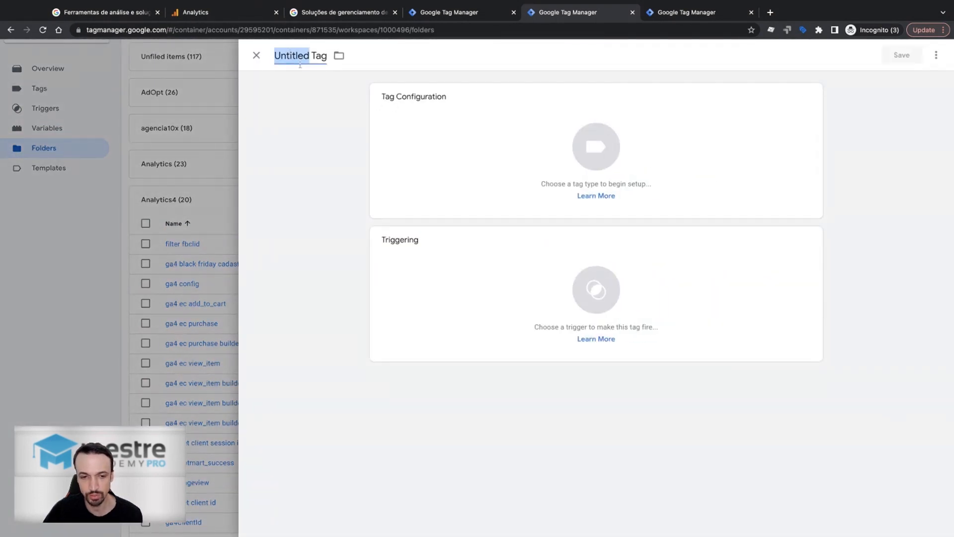
{"action": "left_click", "coordinate": [596, 148]}
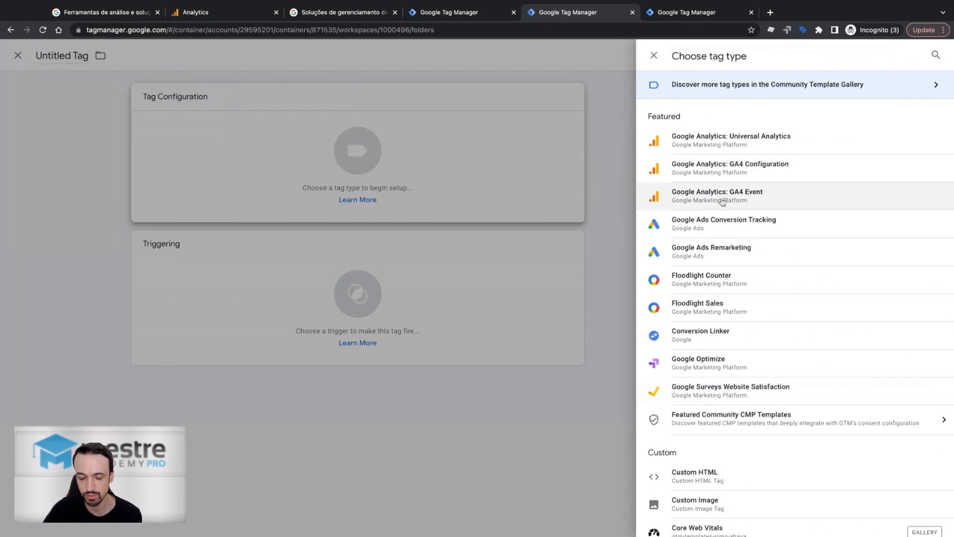
{"action": "left_click", "coordinate": [655, 55]}
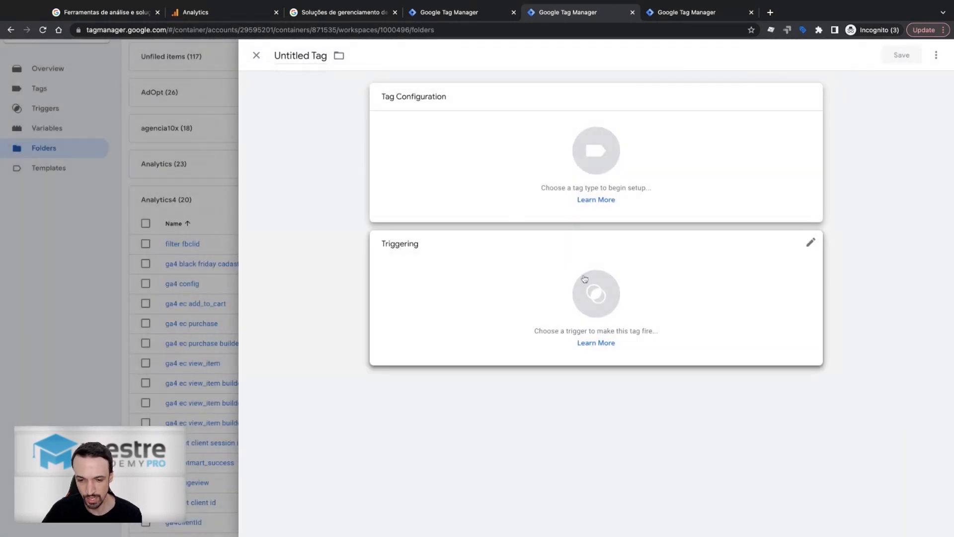
{"action": "left_click", "coordinate": [588, 317]}
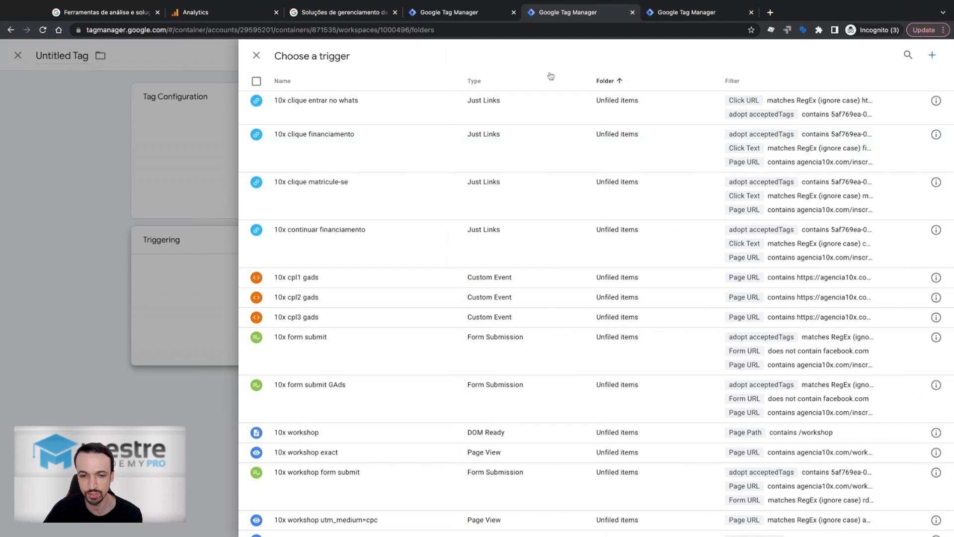
{"action": "left_click", "coordinate": [259, 55]}
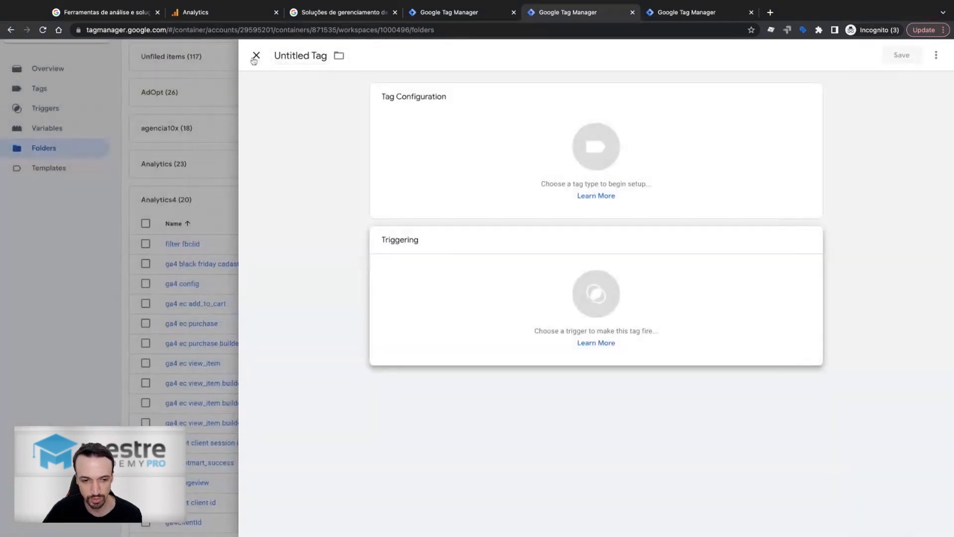
{"action": "left_click", "coordinate": [254, 56]}
Open the ga4 pageview tag and examine its name, GA4 Event tag type and Configuration Tag setting
{"action": "scroll", "coordinate": [222, 276], "scroll_direction": "down", "scroll_amount": 2}
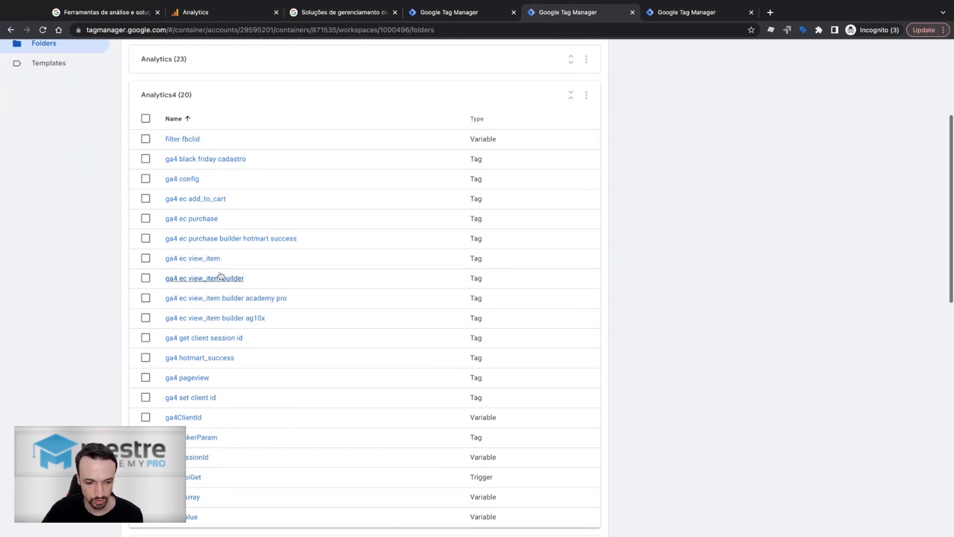
{"action": "left_click", "coordinate": [188, 378]}
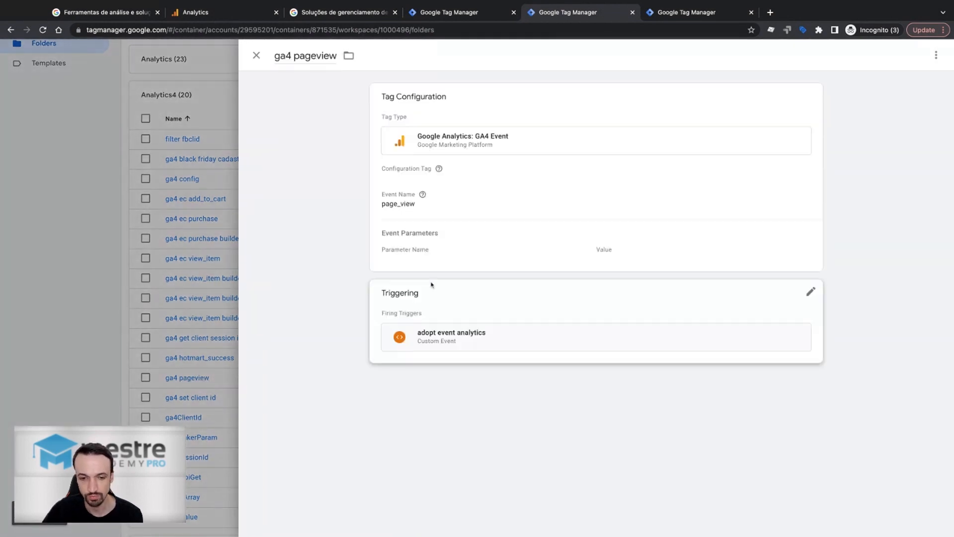
{"action": "double_click", "coordinate": [295, 58]}
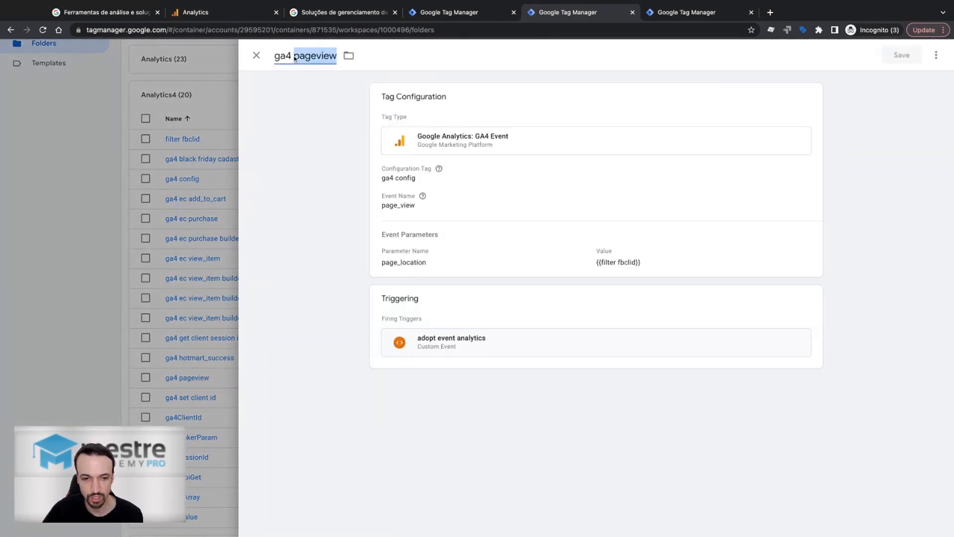
{"action": "left_click", "coordinate": [528, 139]}
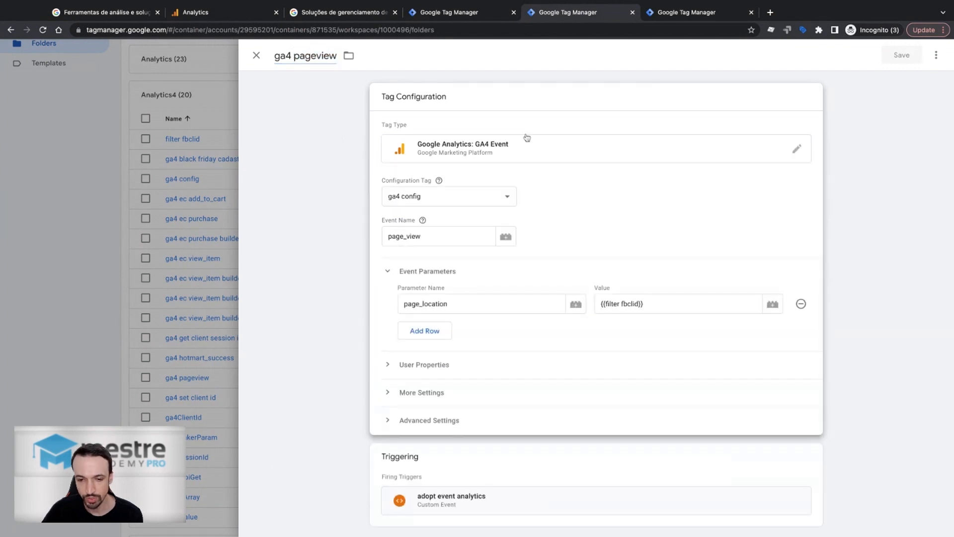
{"action": "left_click", "coordinate": [527, 152]}
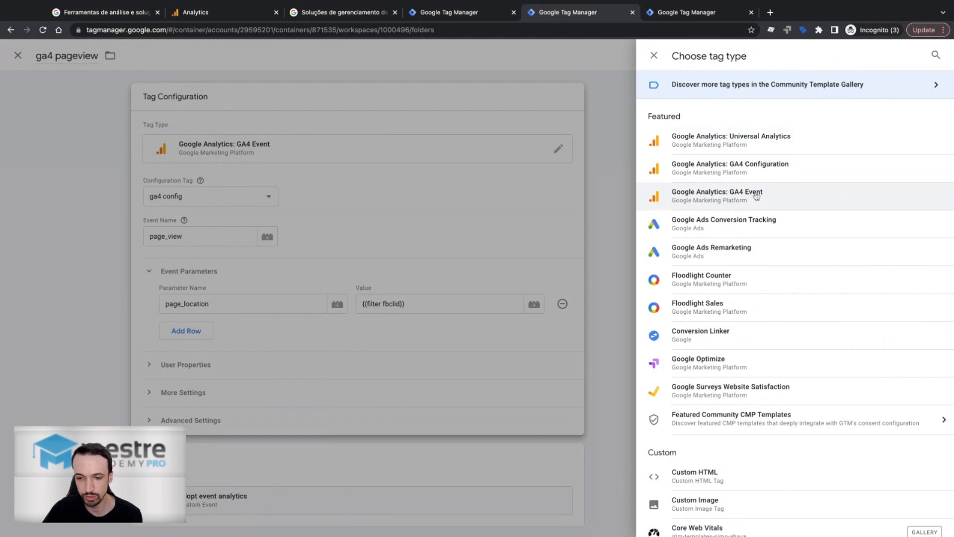
{"action": "left_click", "coordinate": [654, 56]}
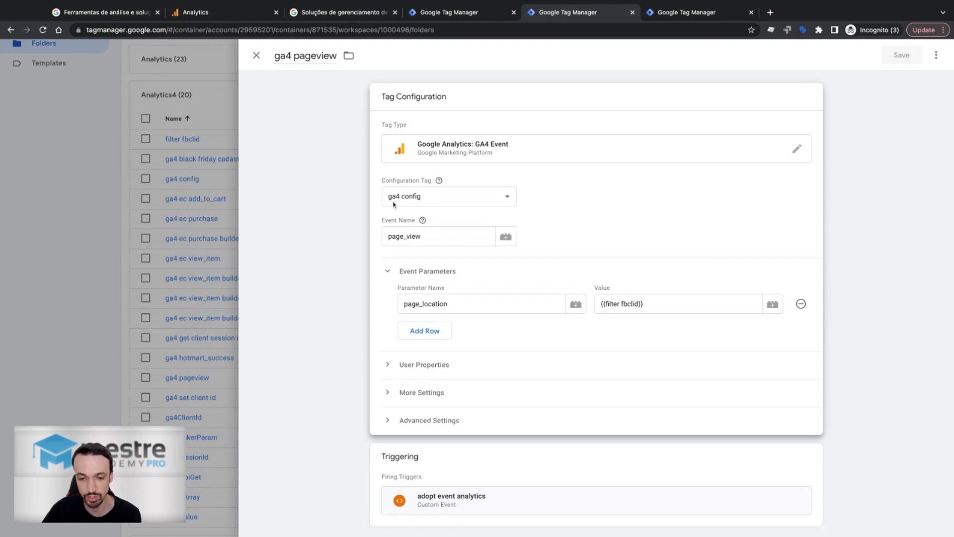
{"action": "left_click", "coordinate": [428, 203]}
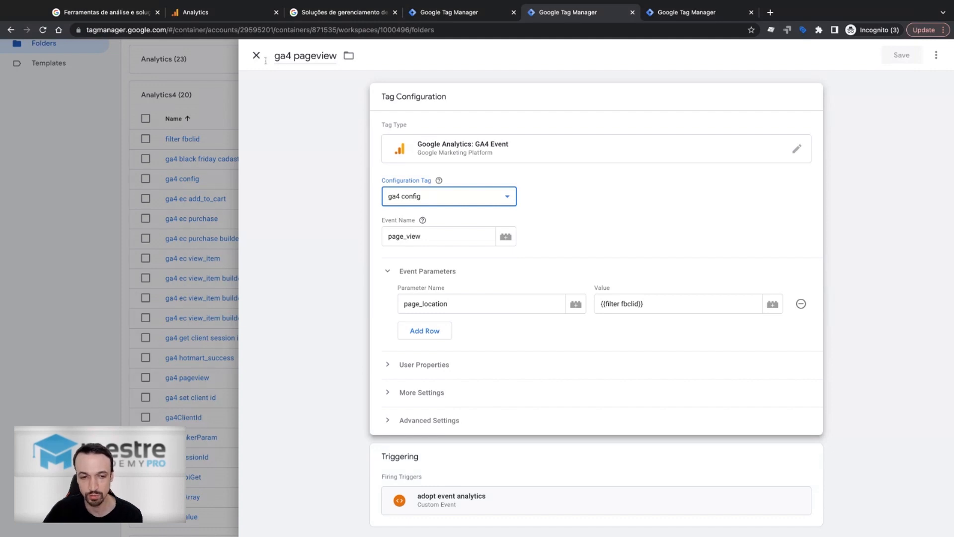
Switch to Analytics and examine the mestreacademy.com stream's Measurement ID
{"action": "left_click", "coordinate": [232, 15]}
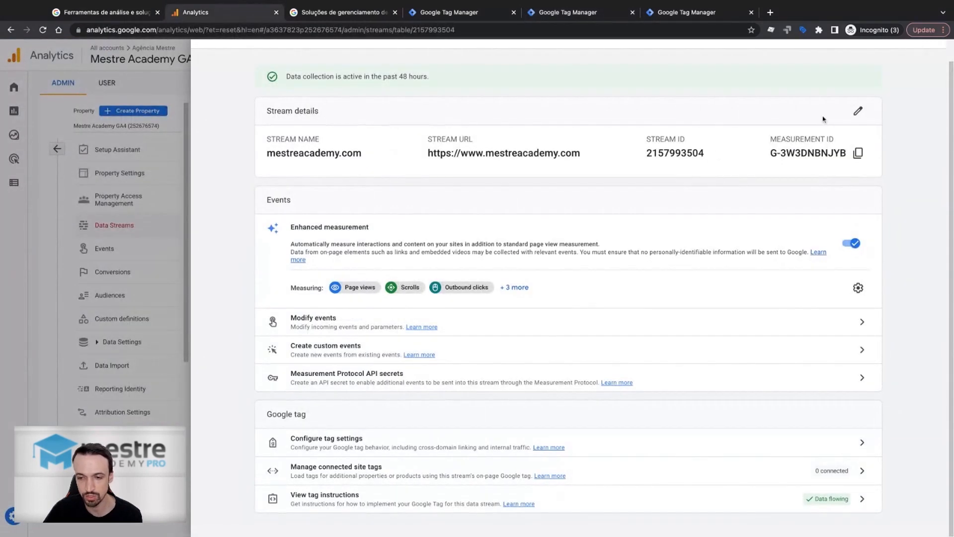
{"action": "double_click", "coordinate": [789, 155]}
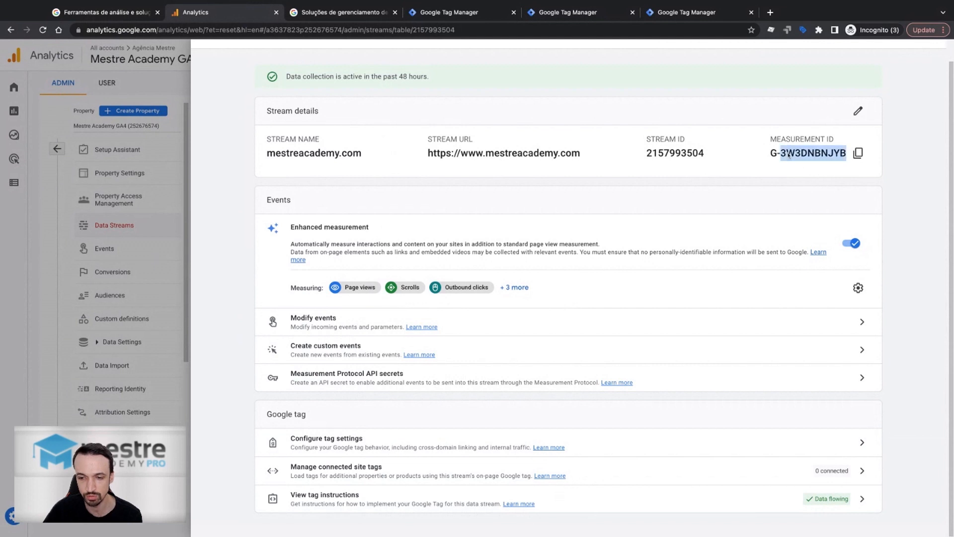
{"action": "left_click", "coordinate": [735, 174]}
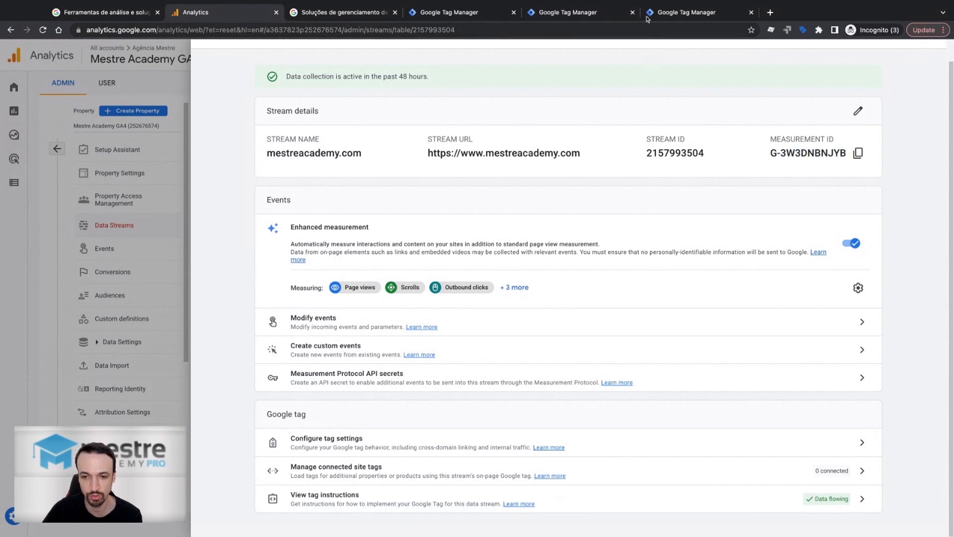
Switch back to Tag Manager and examine the ga4 pageview tag's Configuration Tag, Event Name and event parameter settings
{"action": "left_click", "coordinate": [558, 15]}
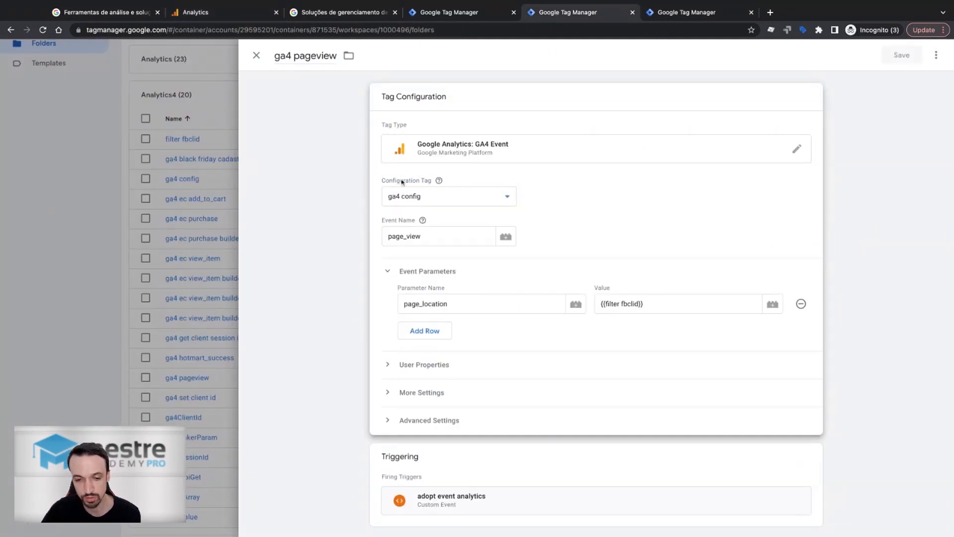
{"action": "mouse_move", "coordinate": [423, 220]}
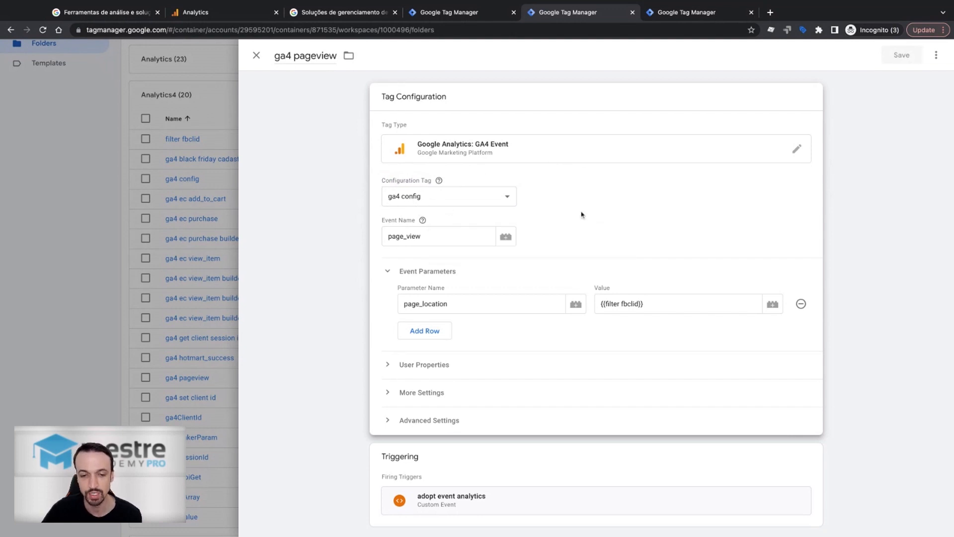
{"action": "scroll", "coordinate": [579, 241], "scroll_direction": "down", "scroll_amount": 1}
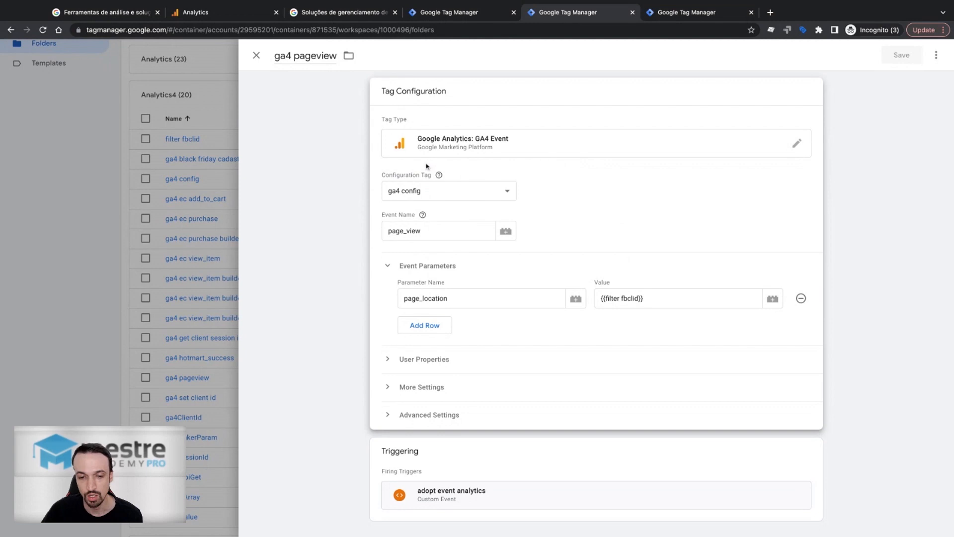
{"action": "double_click", "coordinate": [401, 233]}
{"action": "left_click", "coordinate": [431, 227]}
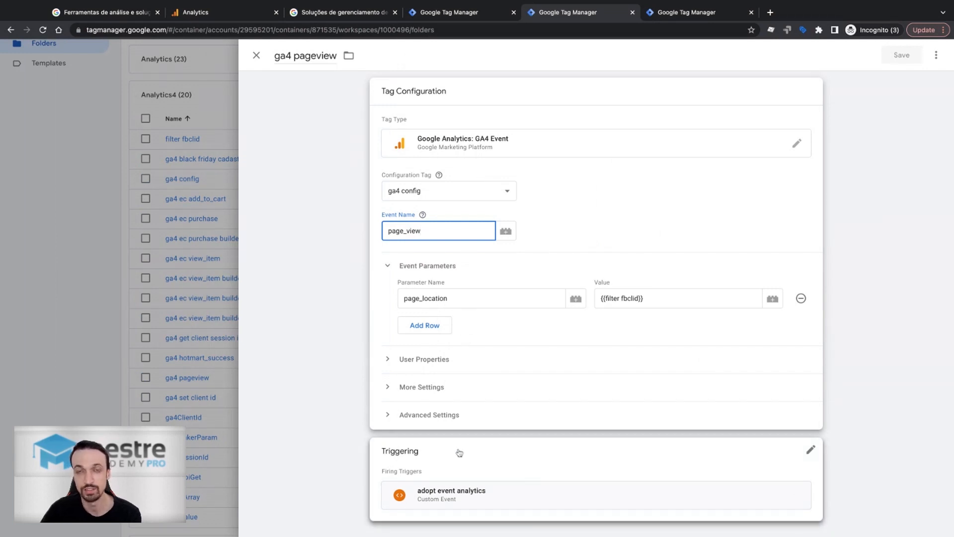
{"action": "left_click", "coordinate": [396, 188]}
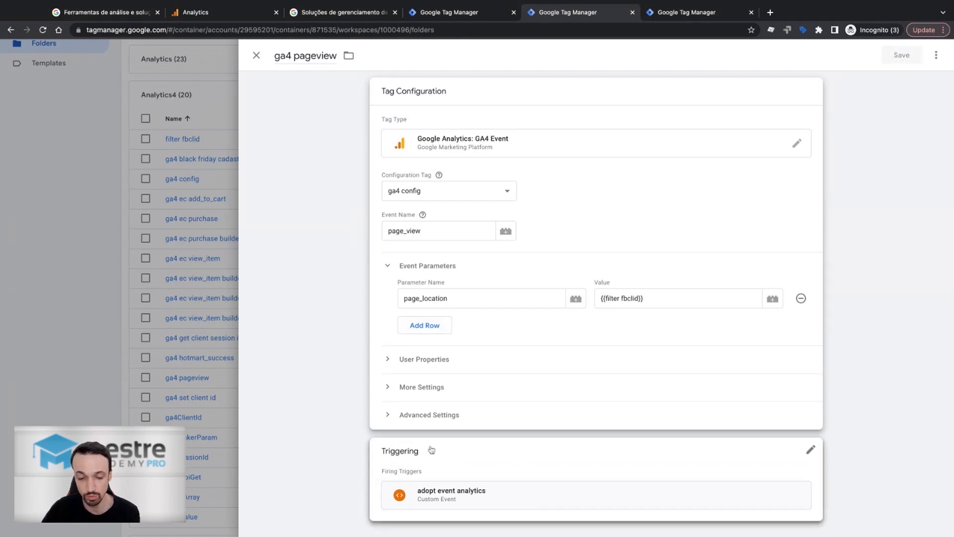
Open the ga4 pageview tag's adopt event analytics trigger and look over the trigger types, keeping Custom Event
{"action": "left_click", "coordinate": [496, 452]}
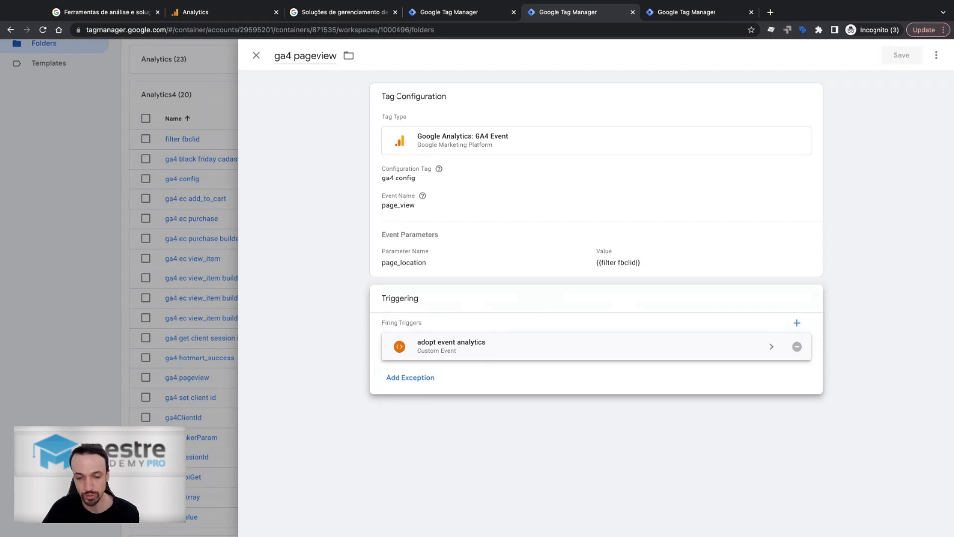
{"action": "left_click", "coordinate": [497, 347]}
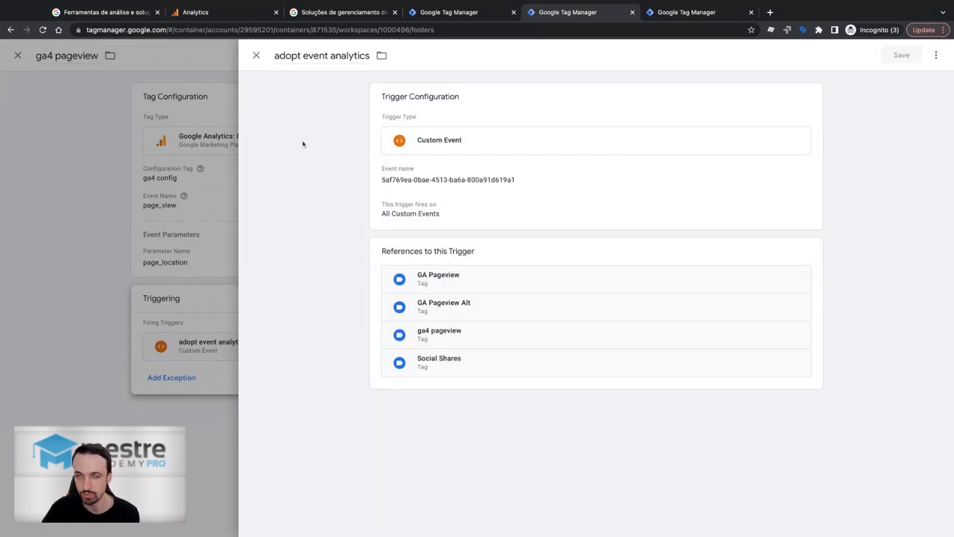
{"action": "left_click", "coordinate": [456, 153]}
{"action": "left_click", "coordinate": [455, 153]}
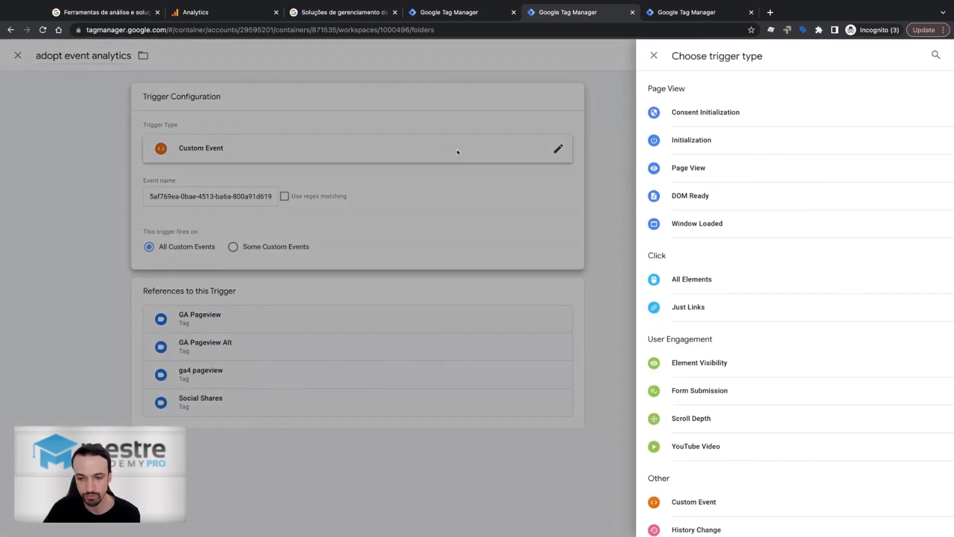
{"action": "scroll", "coordinate": [677, 324], "scroll_direction": "down", "scroll_amount": 1}
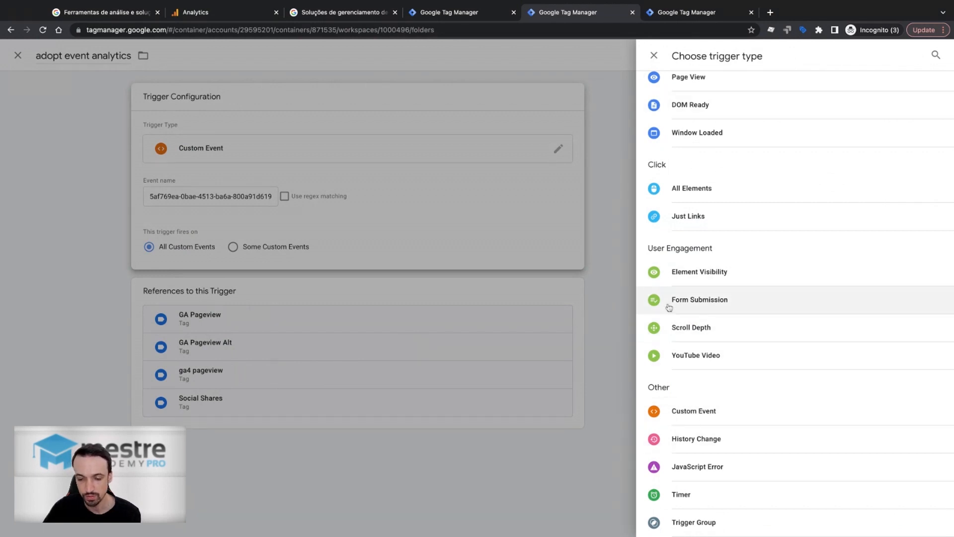
{"action": "left_click", "coordinate": [680, 412]}
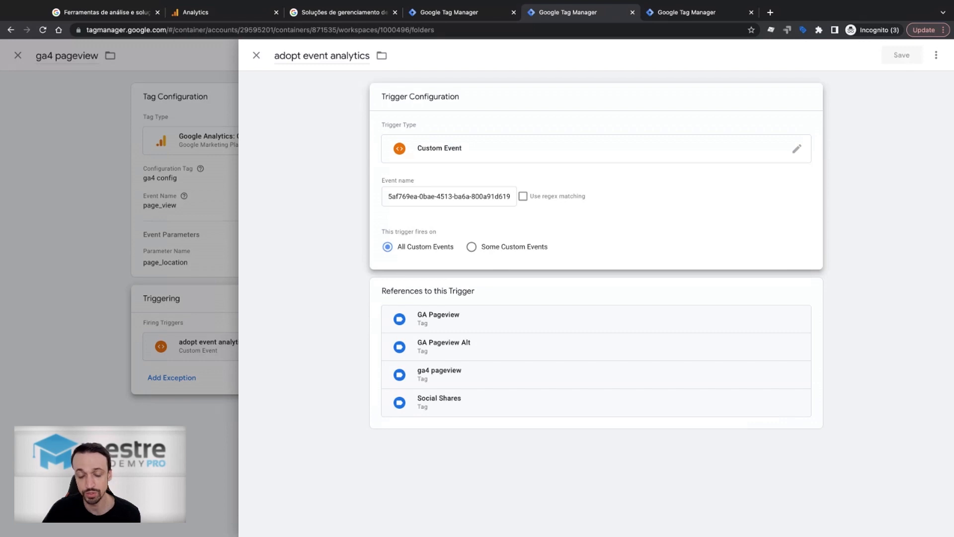
Examine the Event name of the adopt event analytics trigger, and close the trigger and the ga4 pageview tag
{"action": "double_click", "coordinate": [396, 196]}
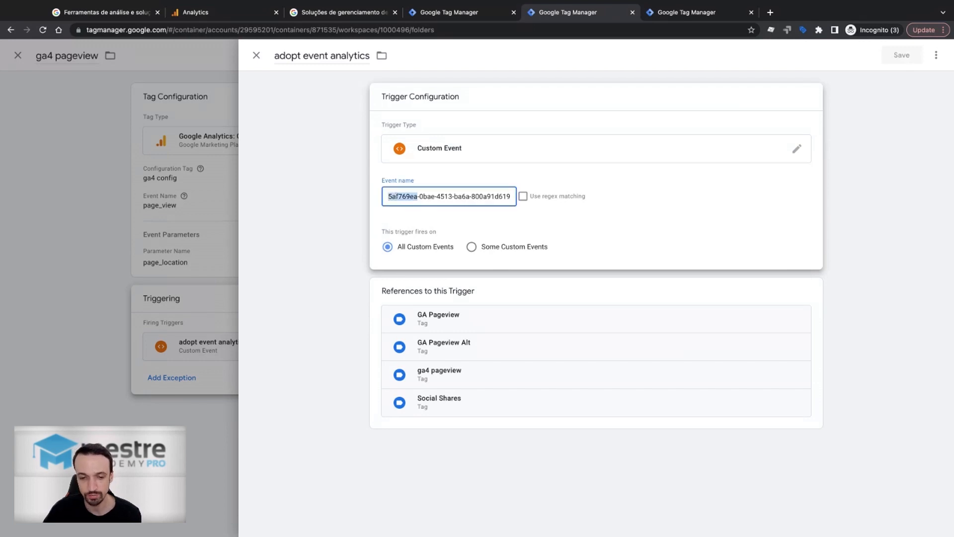
{"action": "key", "text": "ctrl+a"}
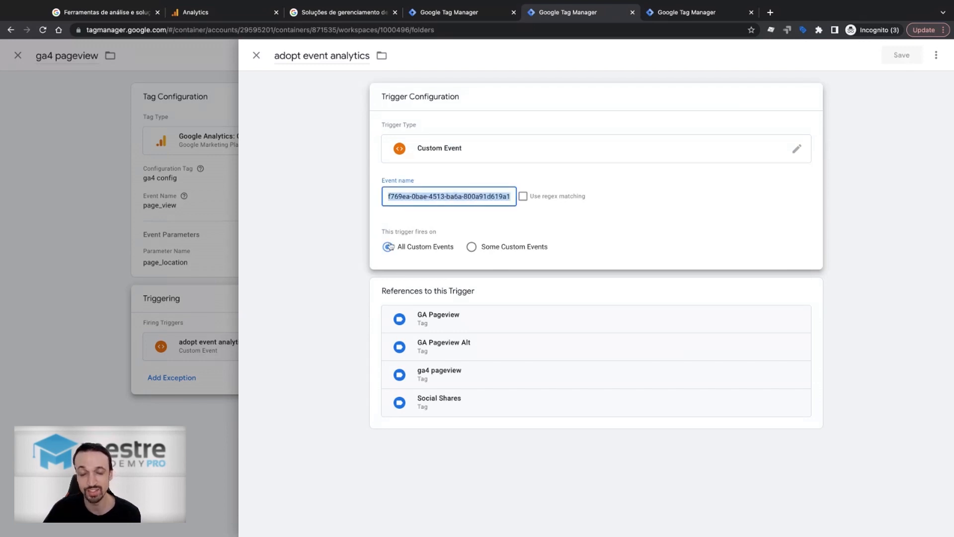
{"action": "key", "text": "Left"}
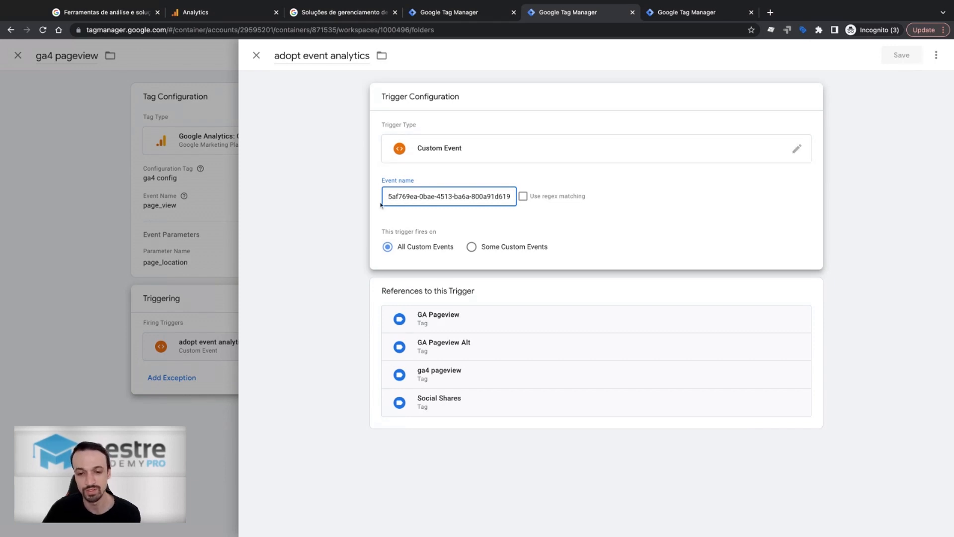
{"action": "double_click", "coordinate": [407, 196]}
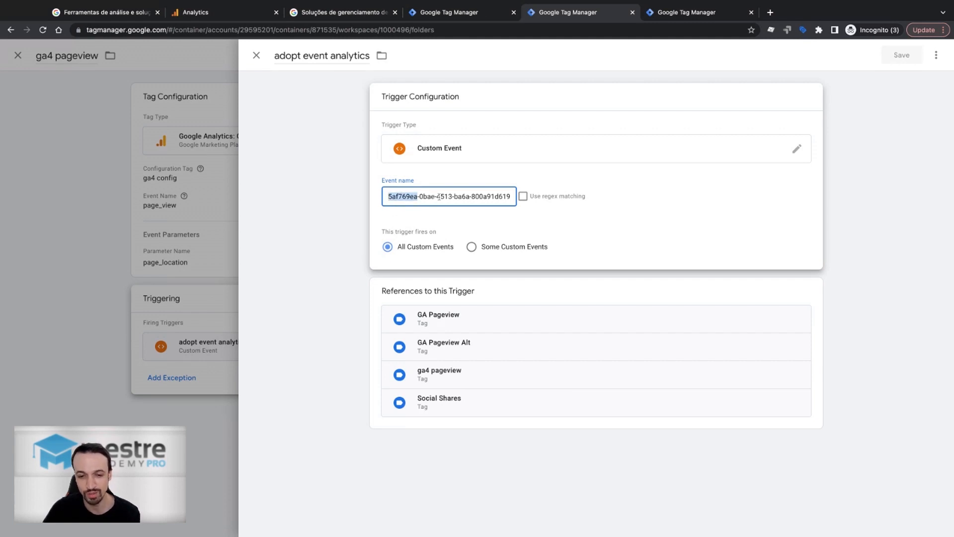
{"action": "double_click", "coordinate": [440, 197]}
{"action": "left_click", "coordinate": [481, 197]}
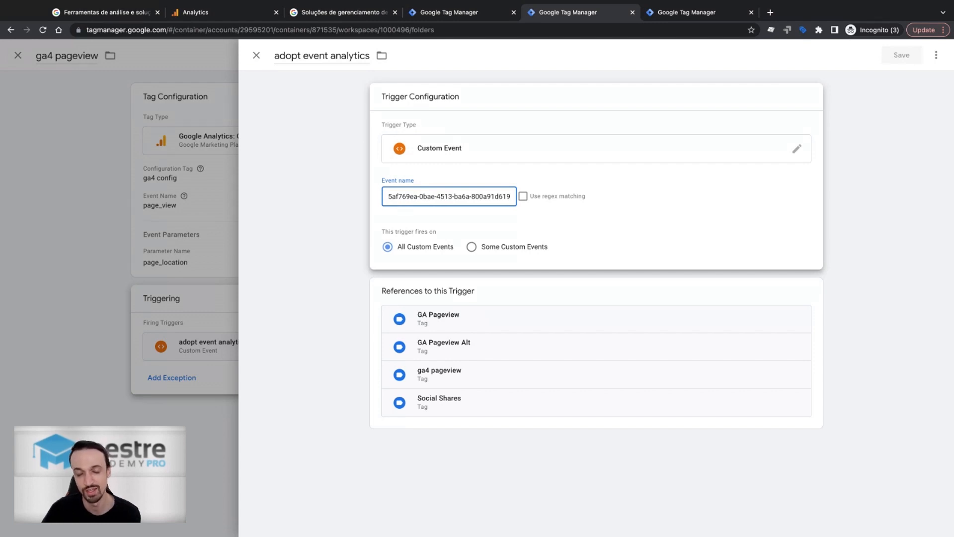
{"action": "left_click_drag", "start_coordinate": [390, 198], "coordinate": [516, 197]}
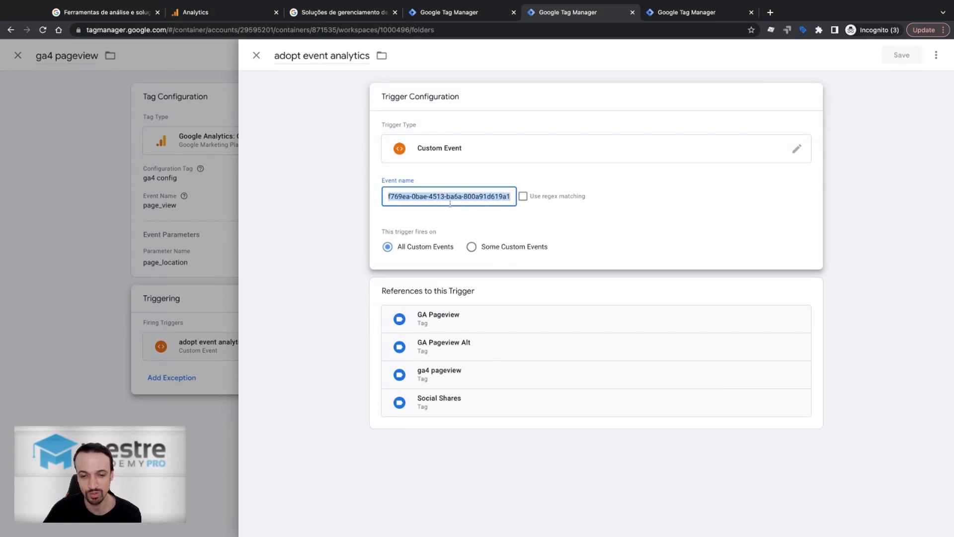
{"action": "left_click", "coordinate": [403, 196]}
{"action": "key", "text": "super+Left"}
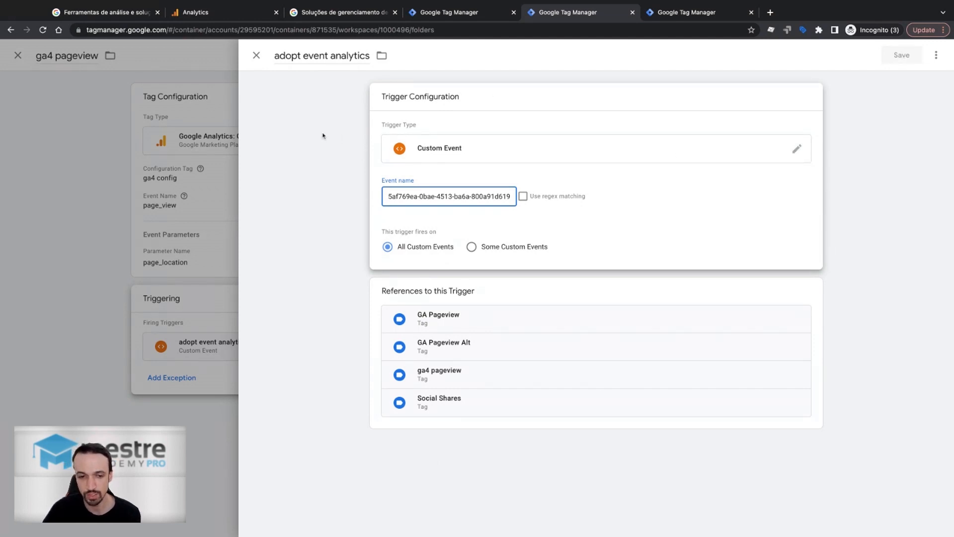
{"action": "left_click", "coordinate": [256, 55]}
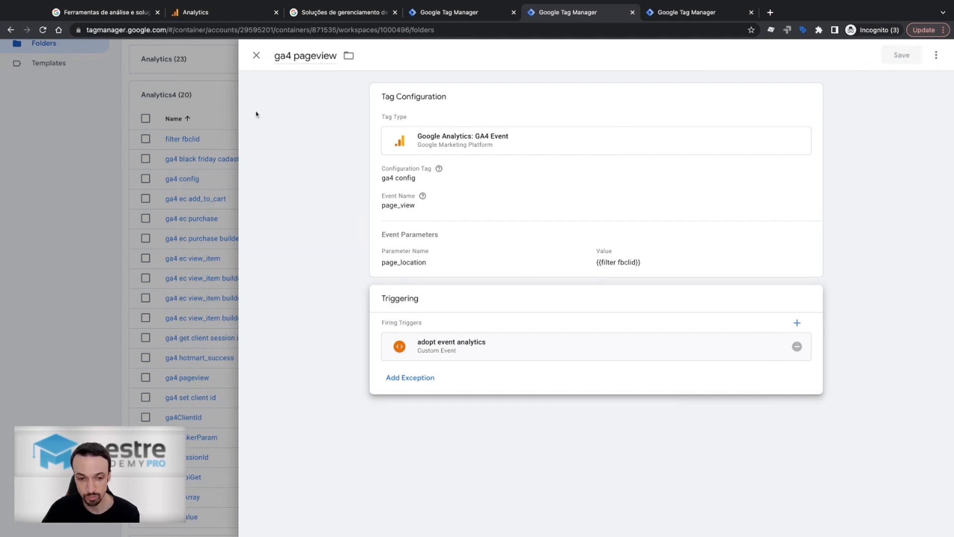
{"action": "left_click", "coordinate": [257, 55]}
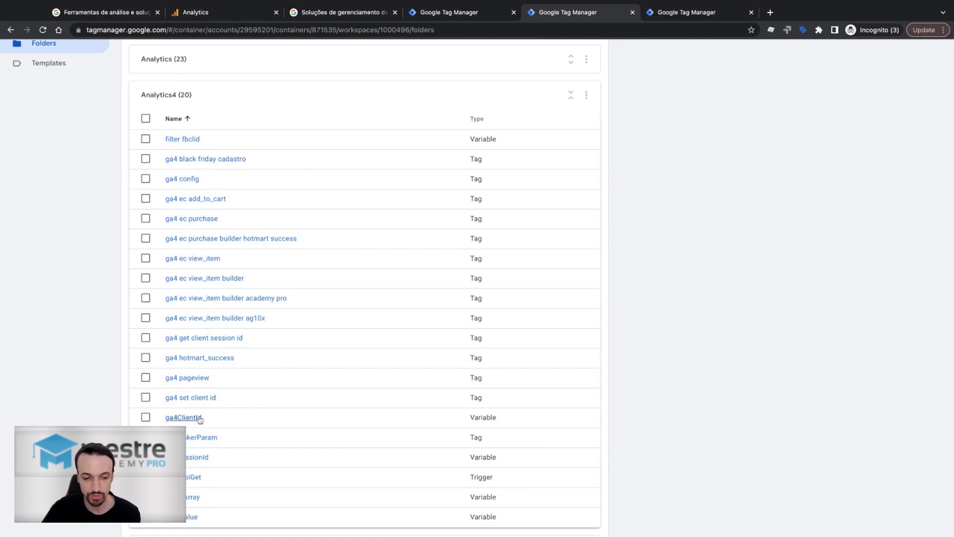
Reopen the ga4 pageview tag from the Analytics4 folder and look over the available tag types without changing it
{"action": "left_click", "coordinate": [193, 380]}
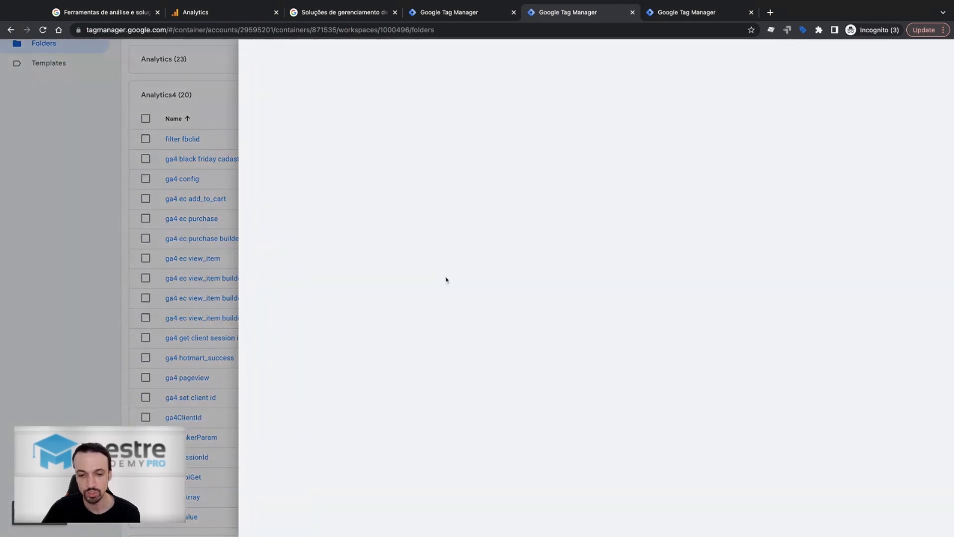
{"action": "left_click", "coordinate": [526, 148]}
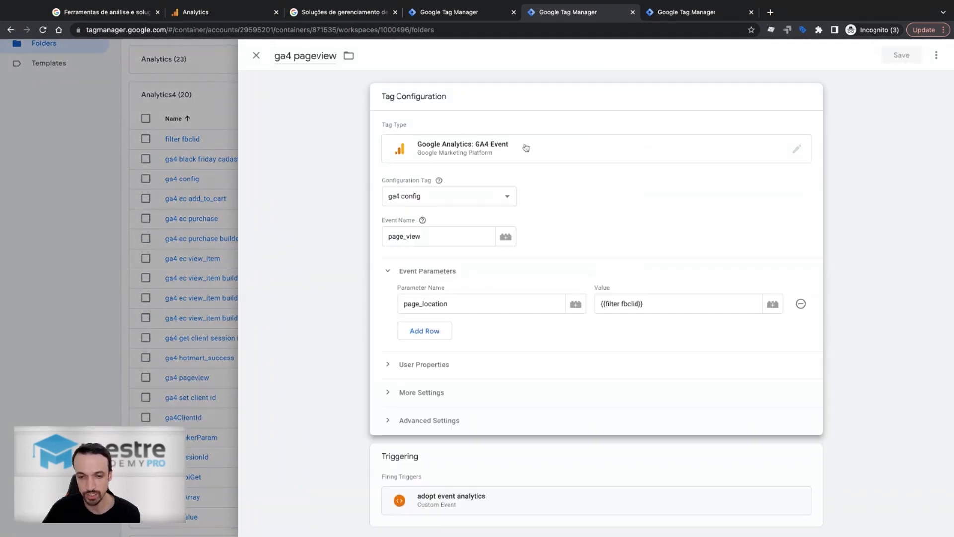
{"action": "left_click", "coordinate": [462, 153]}
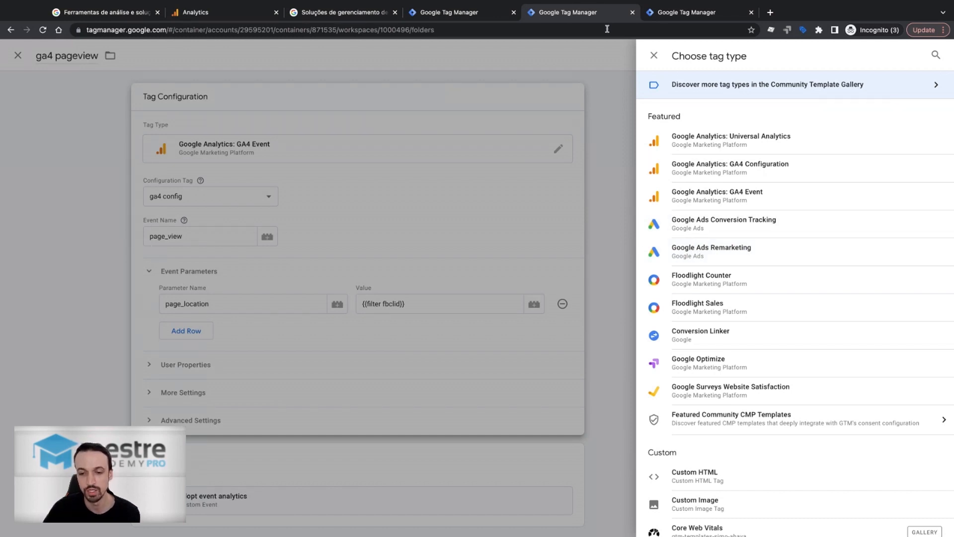
{"action": "left_click", "coordinate": [654, 56]}
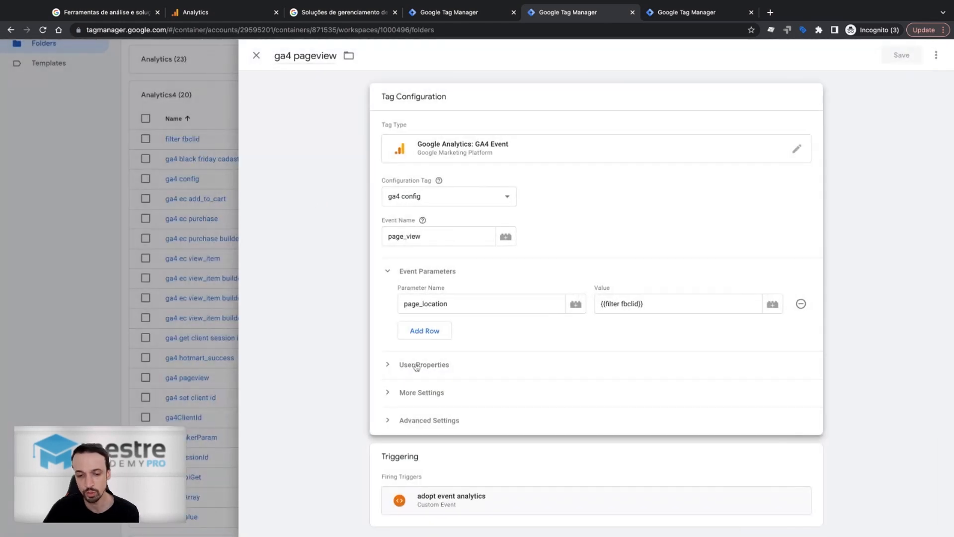
Try the Custom HTML tag type on the ga4 pageview tag to view its HTML settings
{"action": "left_click", "coordinate": [480, 152]}
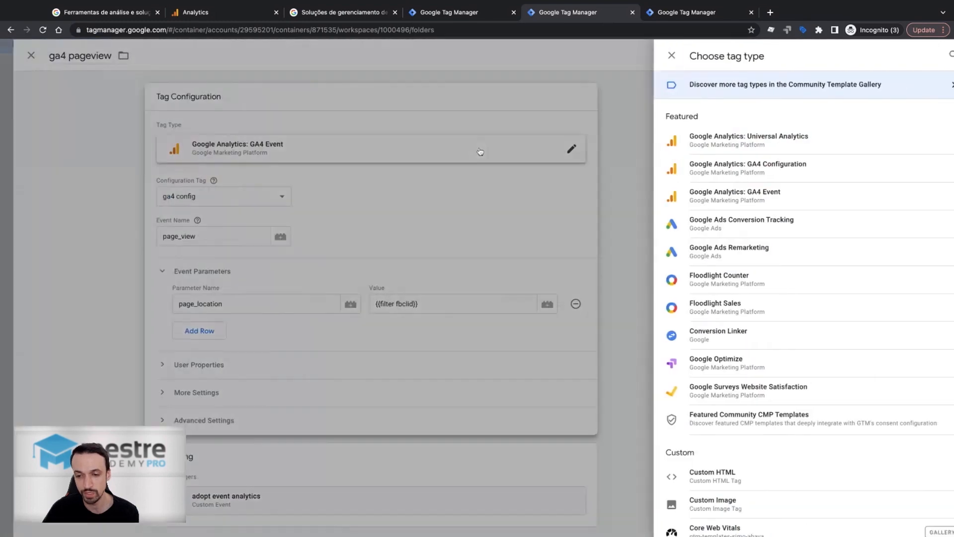
{"action": "scroll", "coordinate": [678, 413], "scroll_direction": "down", "scroll_amount": 2}
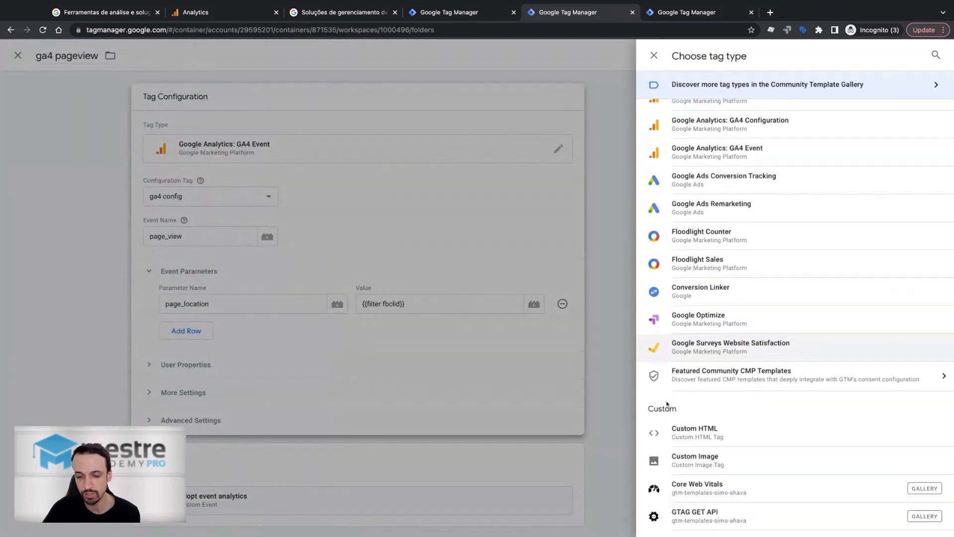
{"action": "left_click", "coordinate": [688, 431]}
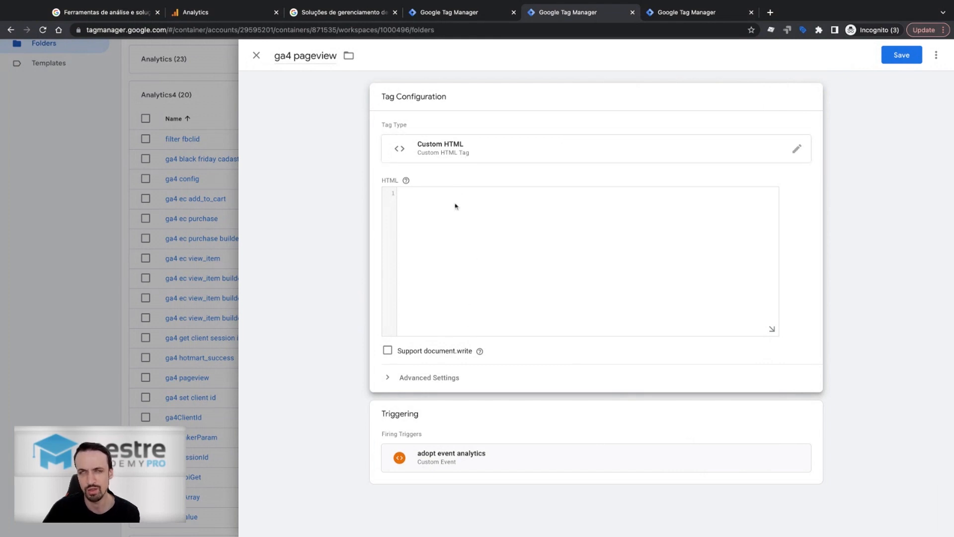
Try the Google Ads Remarketing tag type, view its conversion and User ID fields, and restore Google Analytics: GA4 Event
{"action": "left_click", "coordinate": [480, 158]}
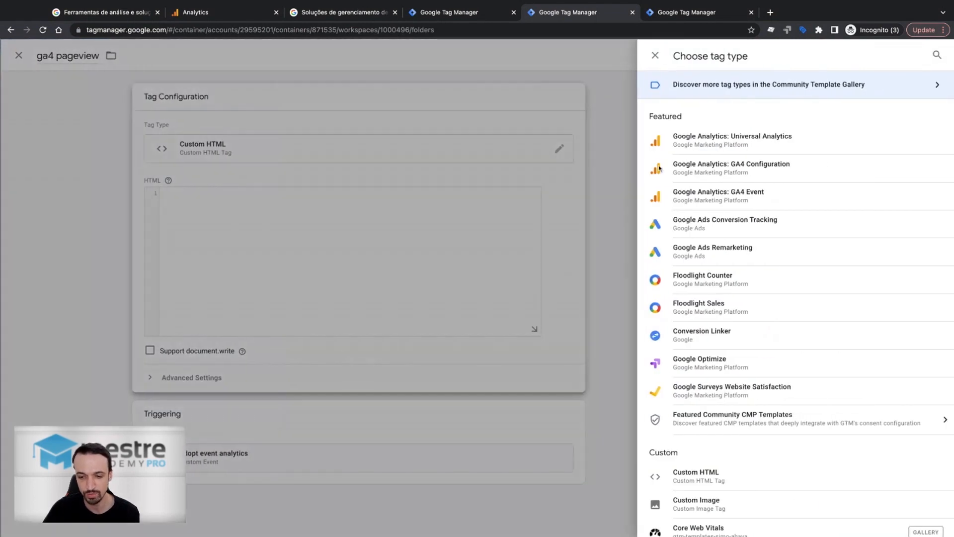
{"action": "left_click", "coordinate": [710, 252]}
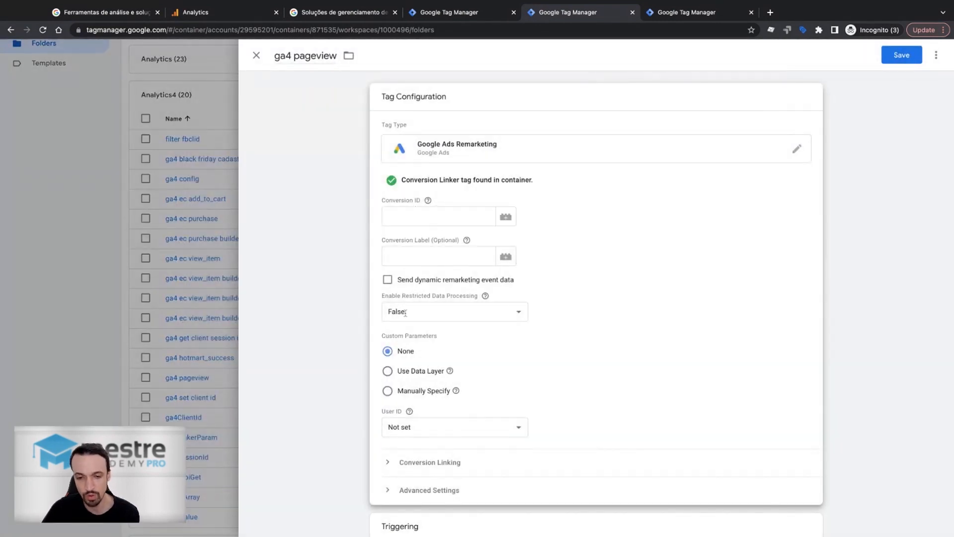
{"action": "left_click", "coordinate": [404, 215]}
{"action": "left_click", "coordinate": [403, 259]}
{"action": "left_click", "coordinate": [410, 411]}
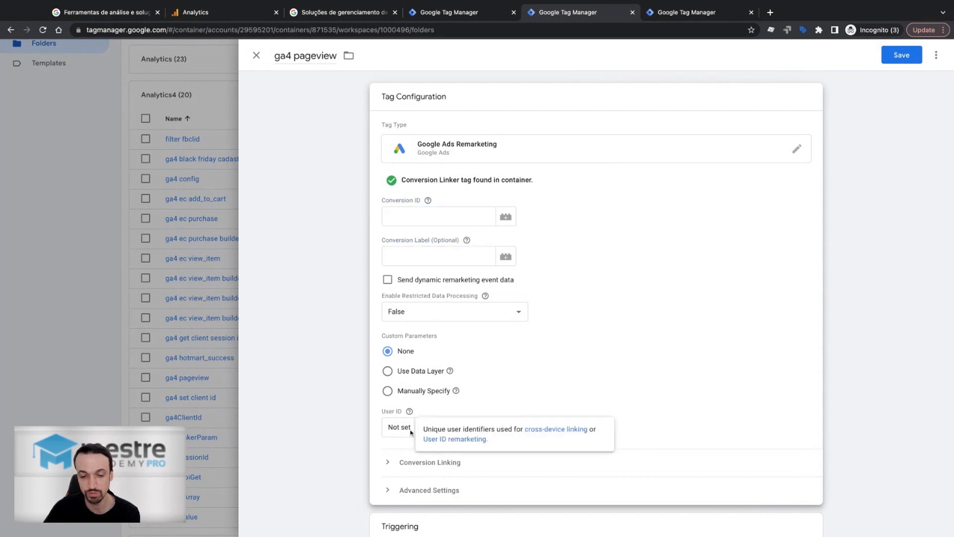
{"action": "left_click", "coordinate": [634, 160]}
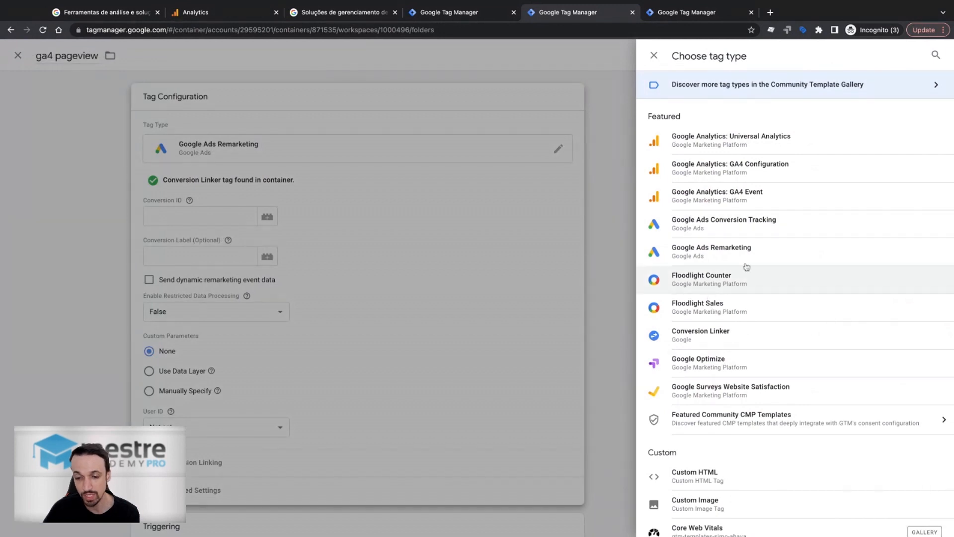
{"action": "left_click", "coordinate": [752, 200]}
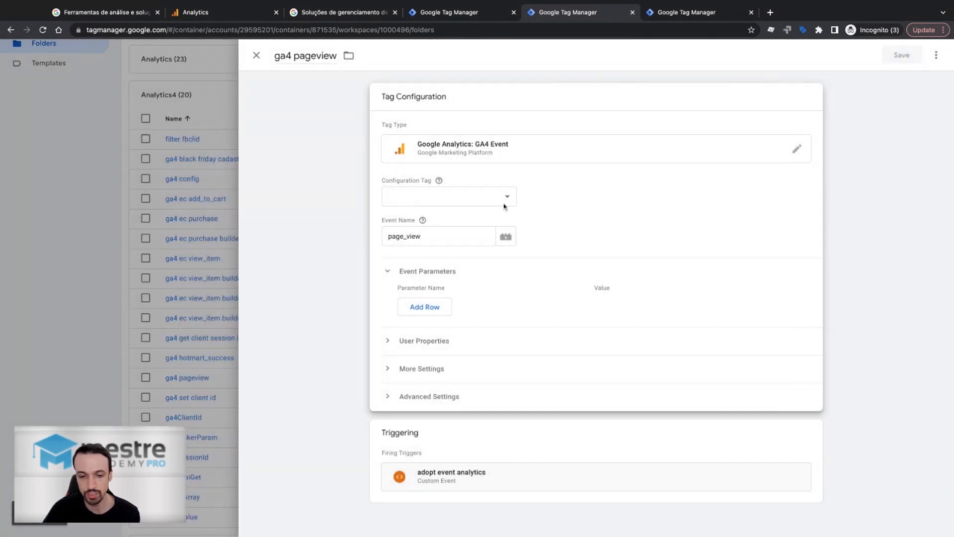
Examine the Event Name setting of the ga4 pageview tag under the GA4 Event tag type
{"action": "mouse_move", "coordinate": [416, 223]}
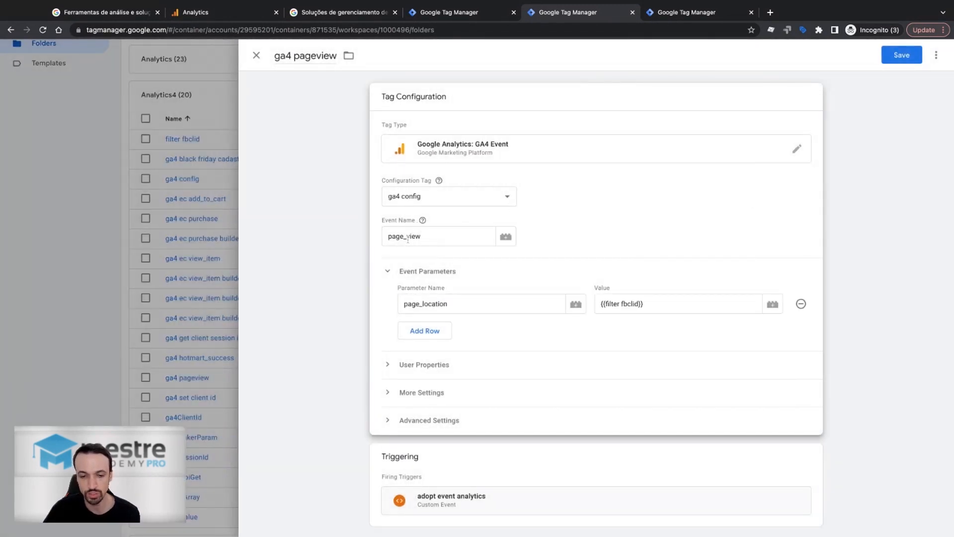
{"action": "left_click", "coordinate": [409, 236]}
{"action": "double_click", "coordinate": [410, 235]}
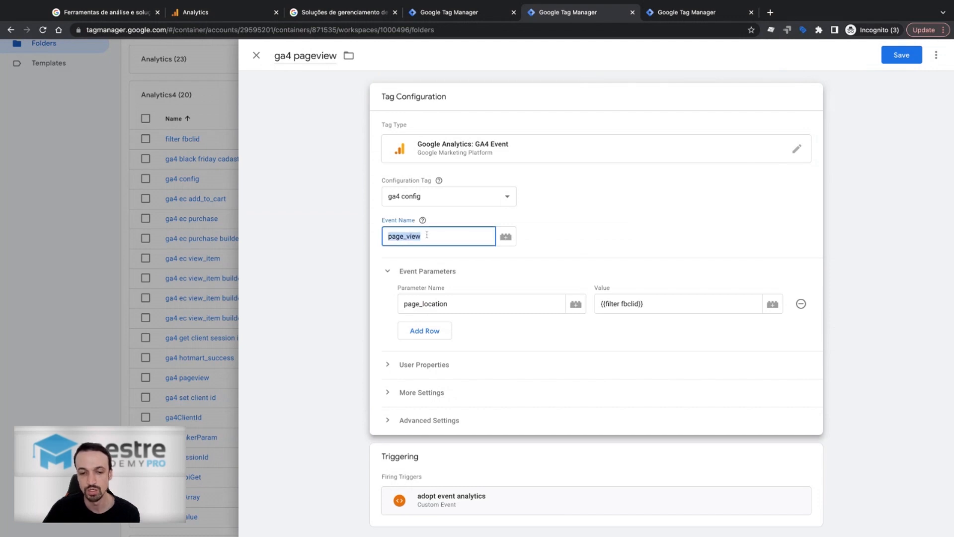
{"action": "left_click", "coordinate": [426, 235]}
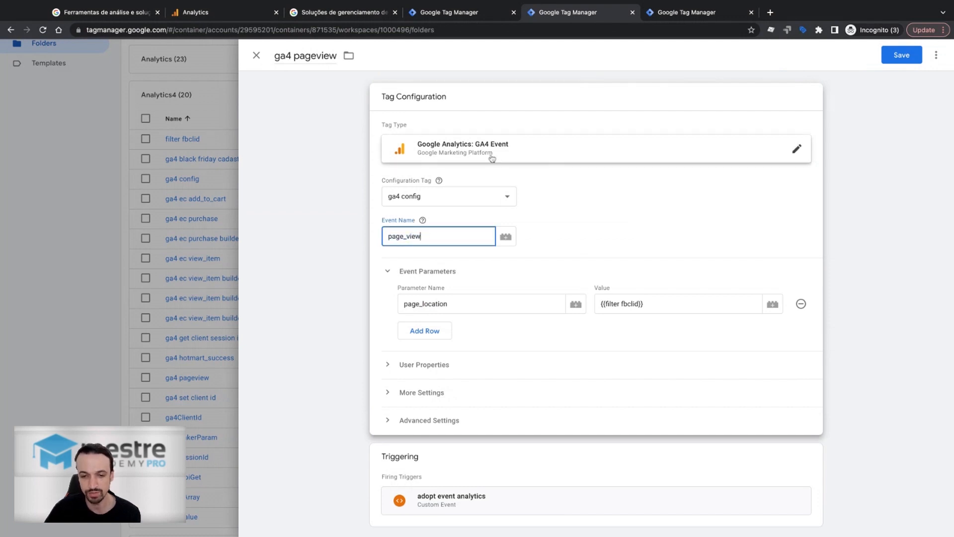
{"action": "double_click", "coordinate": [398, 237]}
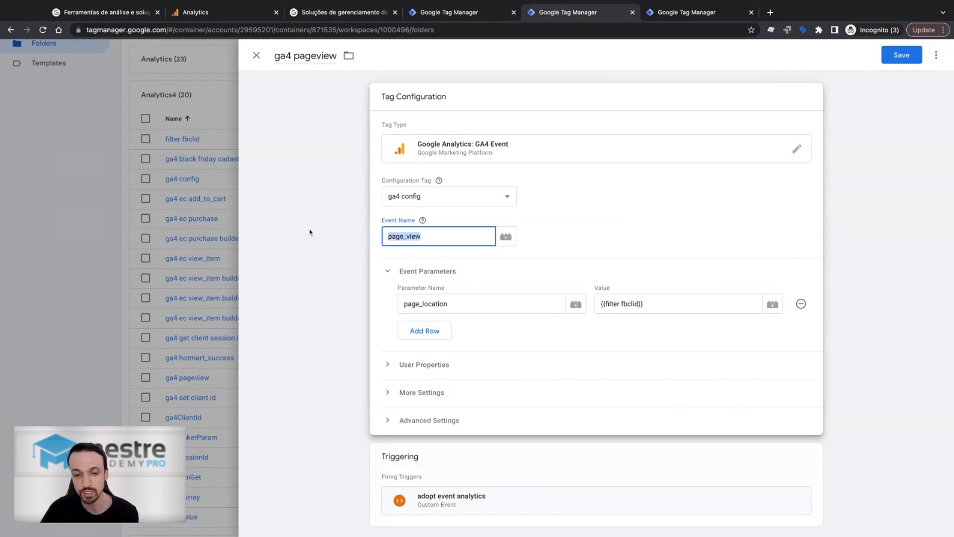
Close the ga4 pageview tag, discarding its unsaved changes, and start previewing the mestreacademy.com container
{"action": "left_click", "coordinate": [257, 55]}
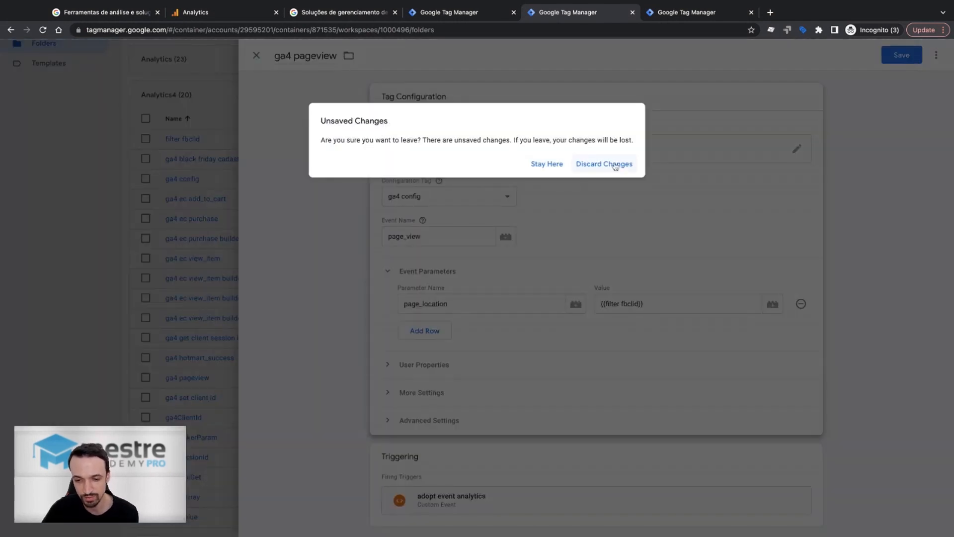
{"action": "left_click", "coordinate": [616, 166]}
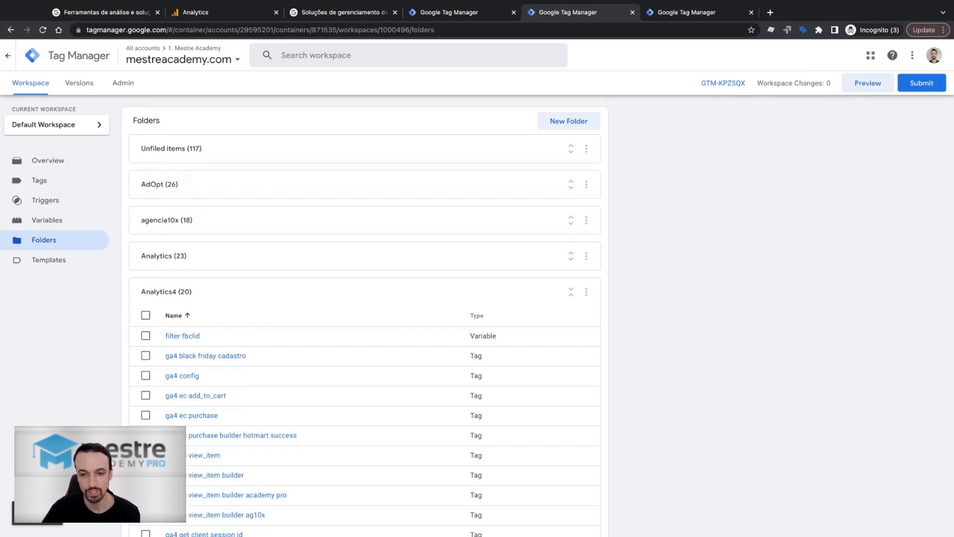
{"action": "left_click", "coordinate": [868, 83]}
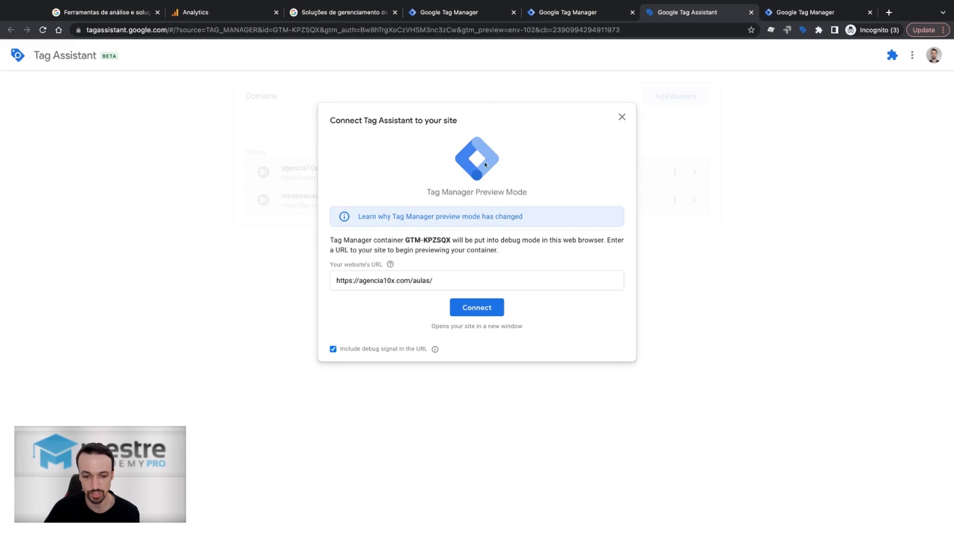
{"action": "left_click", "coordinate": [462, 275]}
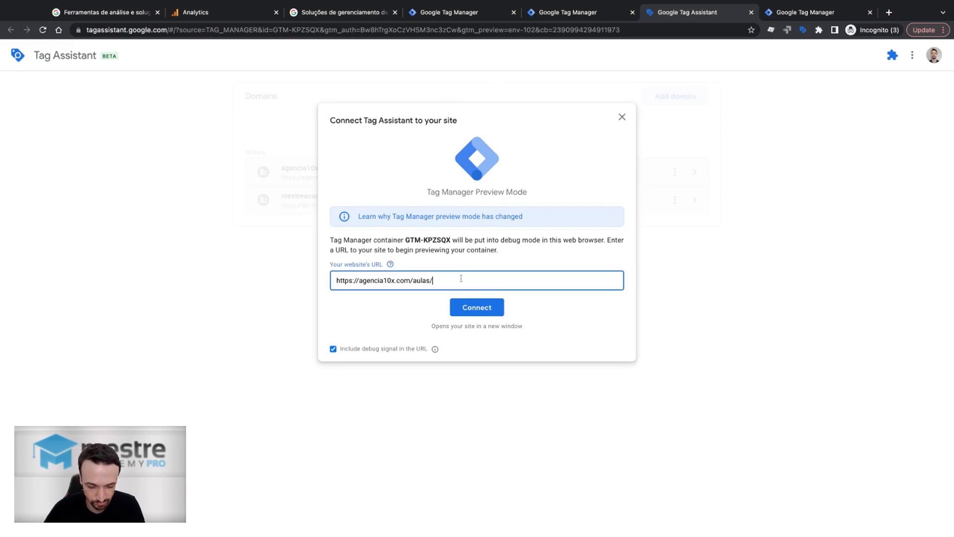
{"action": "key", "text": "alt+shift+Left"}
{"action": "key", "text": "alt+shift+Left"}
{"action": "key", "text": "alt+shift+Left"}
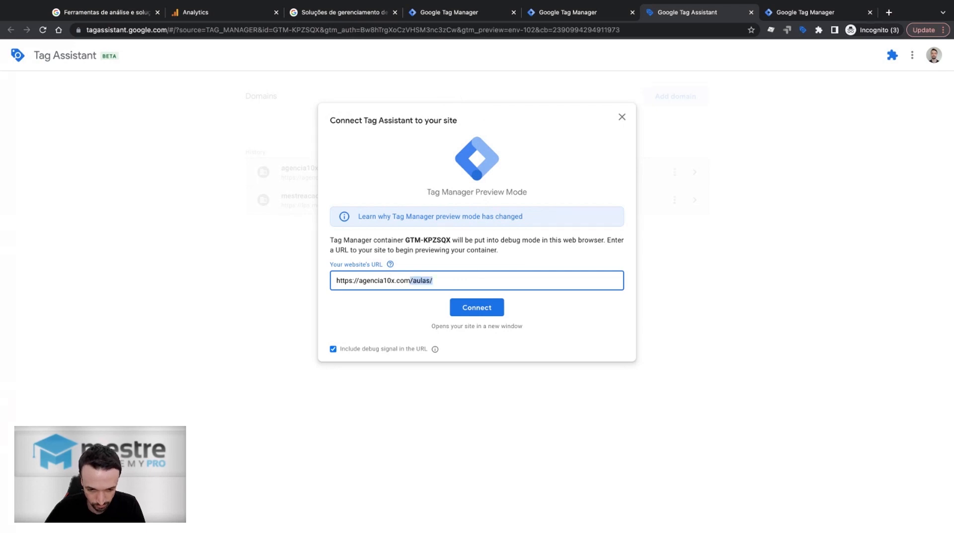
{"action": "type", "text": "eee"}
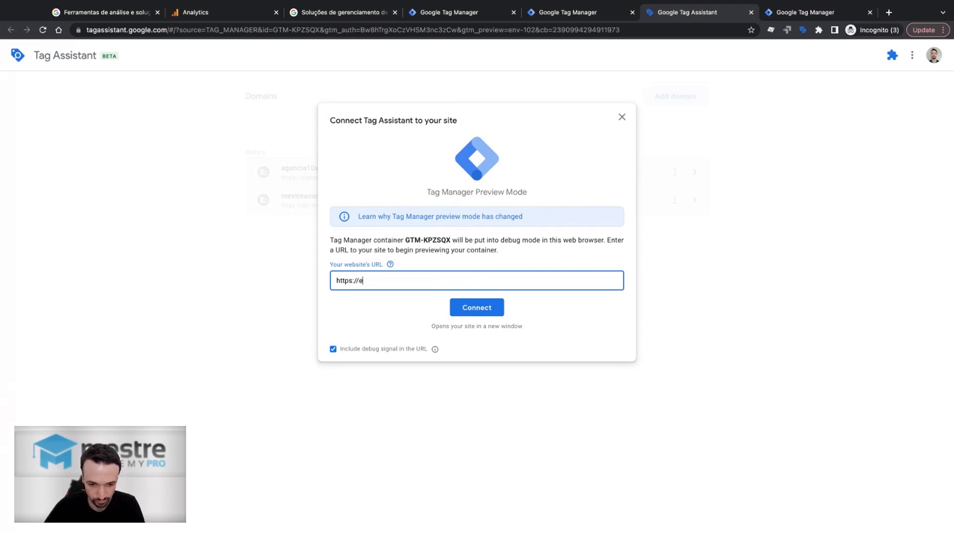
{"action": "key", "text": "BackSpace"}
{"action": "key", "text": "BackSpace"}
{"action": "key", "text": "BackSpace"}
{"action": "type", "text": "w"}
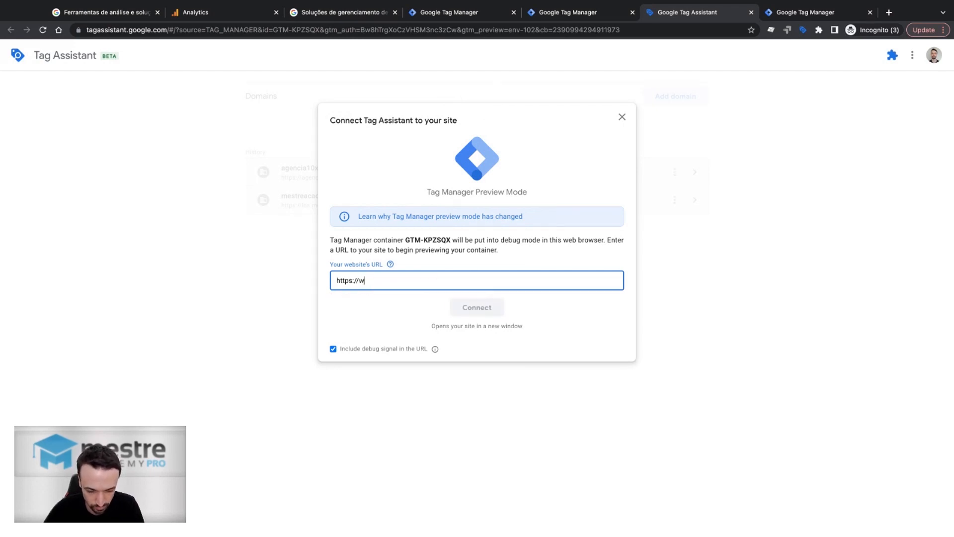
{"action": "type", "text": "ww.mestreacadem"}
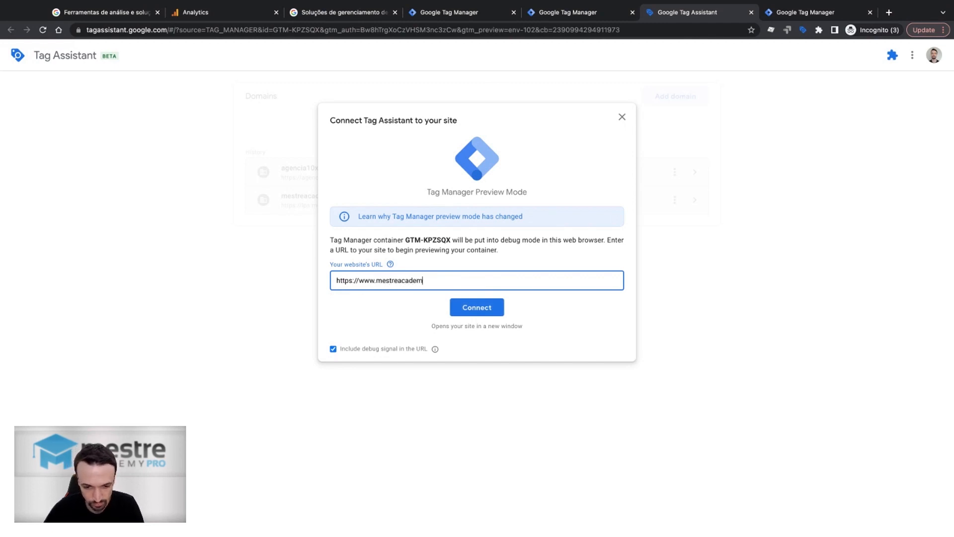
{"action": "type", "text": "y.com/"}
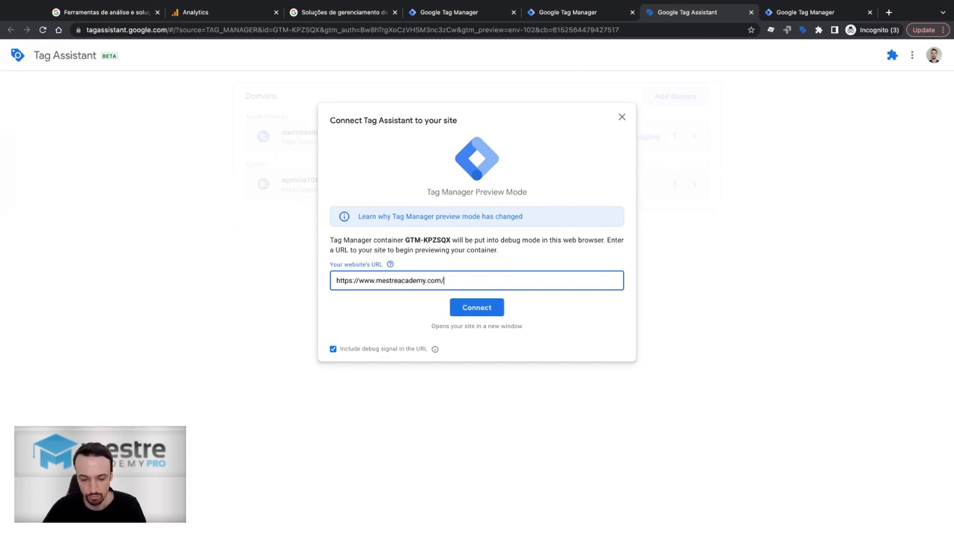
{"action": "type", "text": "blog"}
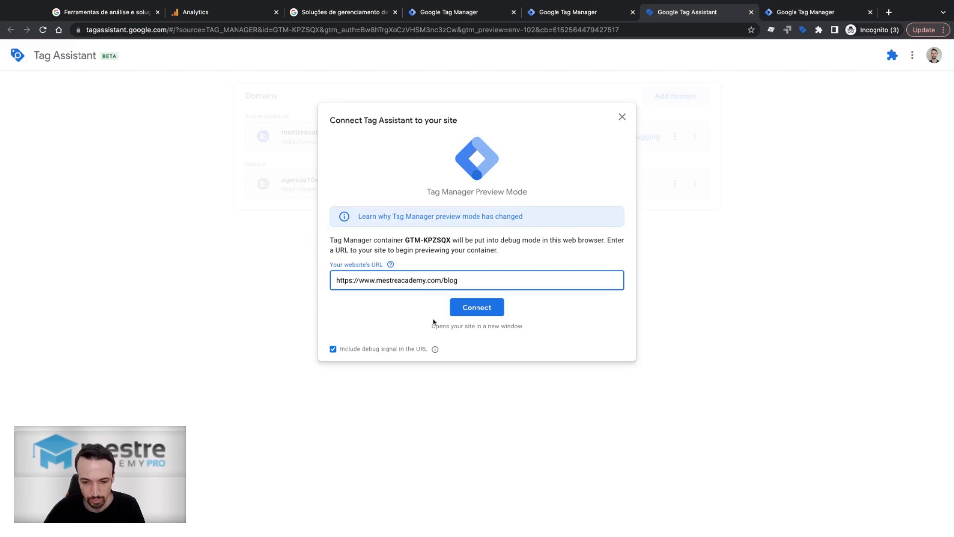
{"action": "left_click", "coordinate": [472, 310]}
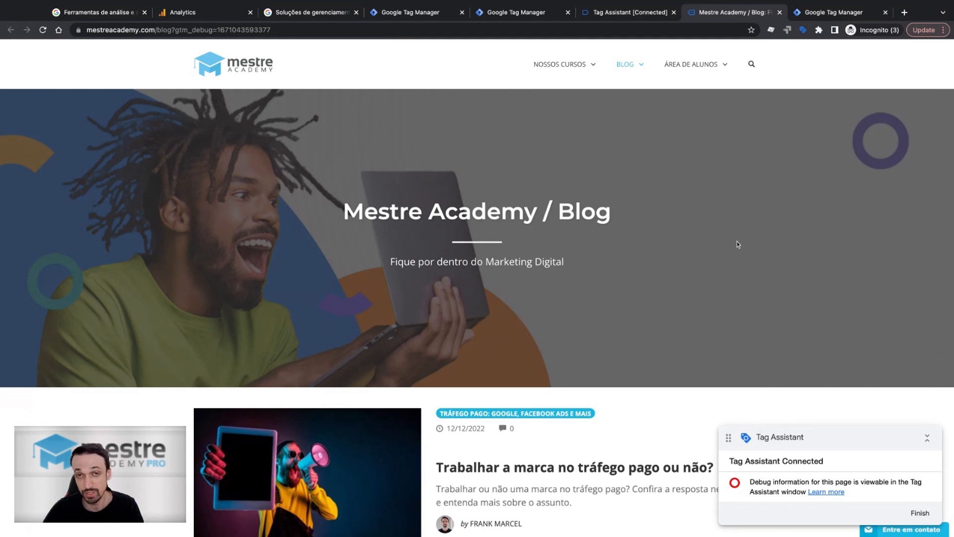
Switch to the connected Tag Assistant session and look over its event list and the summary of fired tags
{"action": "left_click", "coordinate": [626, 15]}
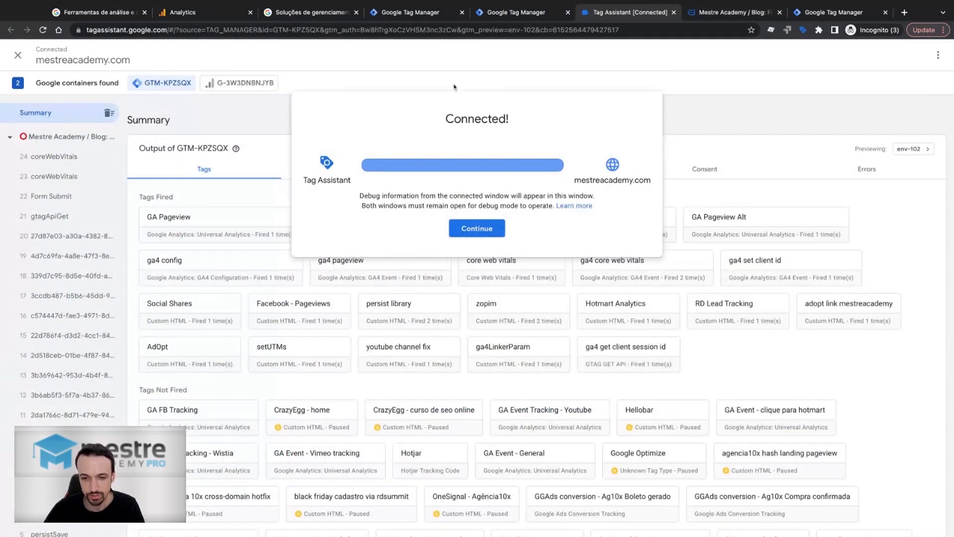
{"action": "left_click", "coordinate": [473, 230]}
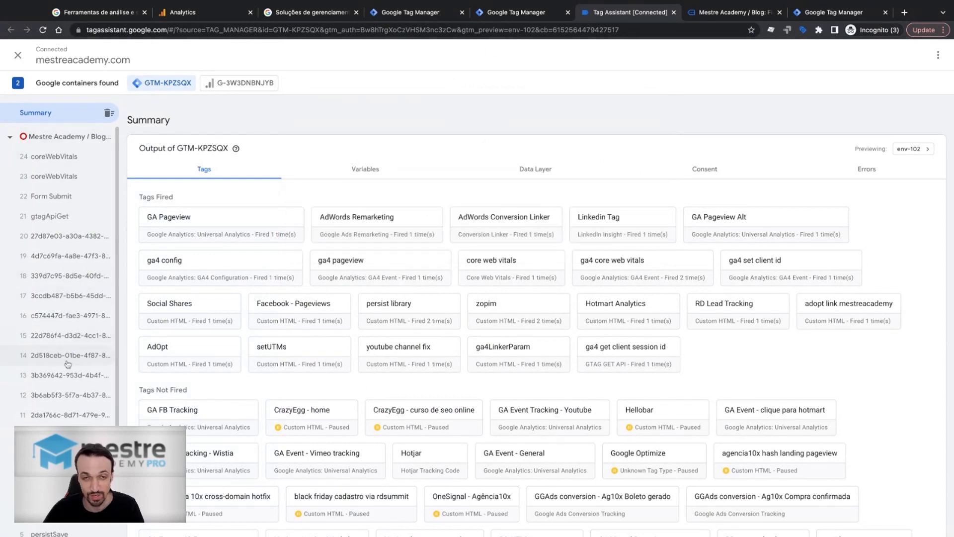
{"action": "scroll", "coordinate": [68, 364], "scroll_direction": "down", "scroll_amount": 2}
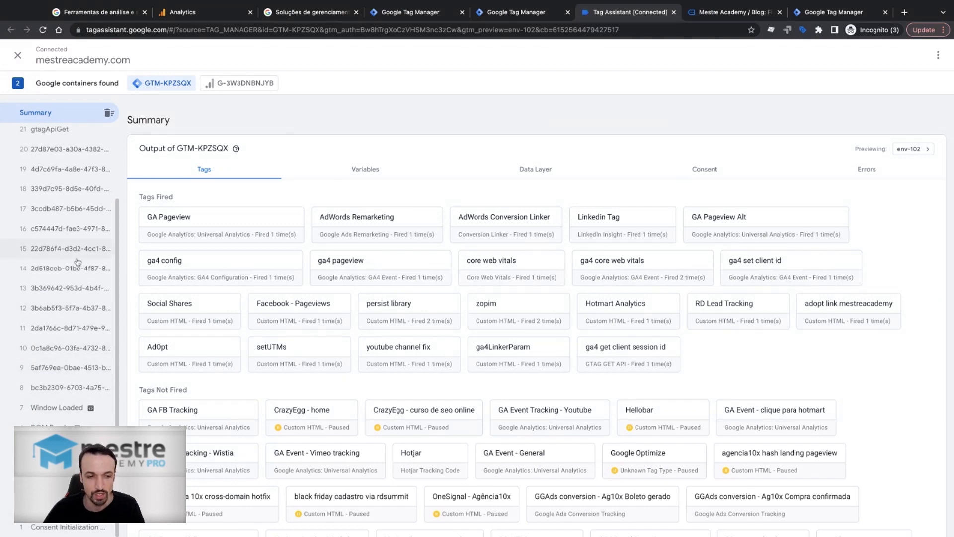
{"action": "scroll", "coordinate": [75, 249], "scroll_direction": "up", "scroll_amount": 3}
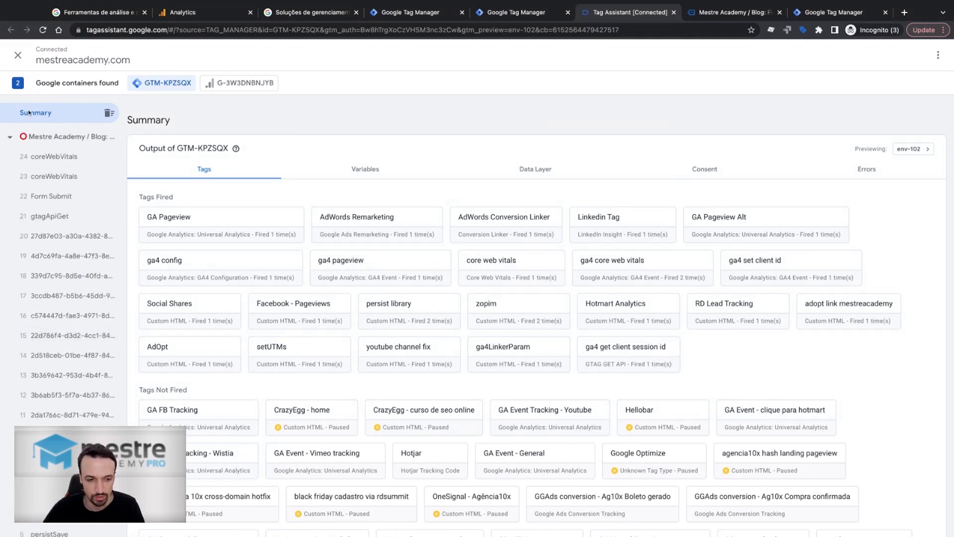
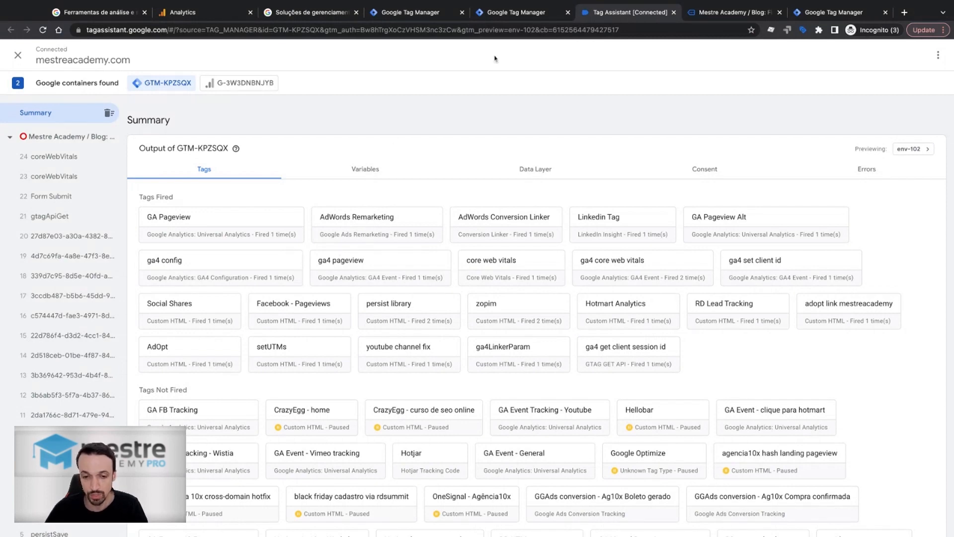
Look at the Tag Manager workspace and the previewed blog page, and return to the fired tags summary in Tag Assistant
{"action": "left_click", "coordinate": [525, 15]}
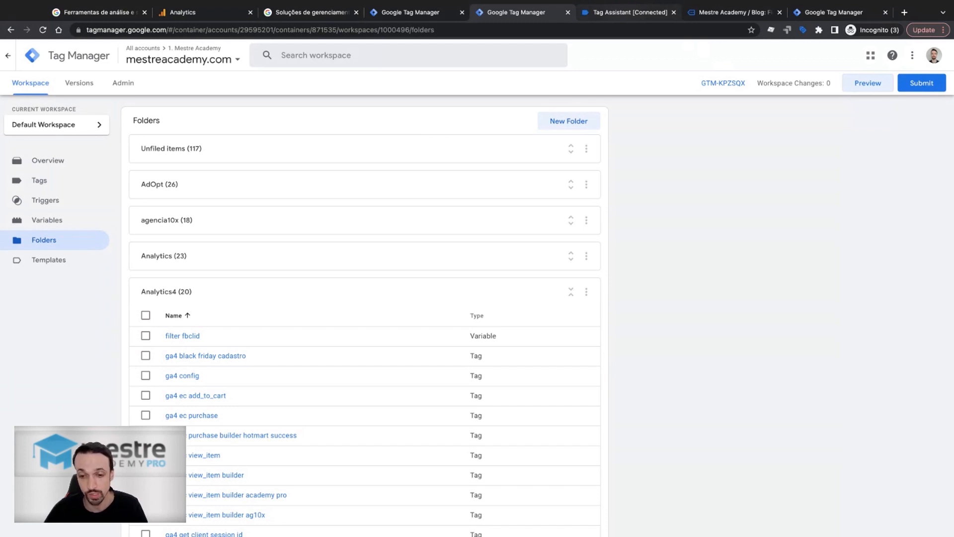
{"action": "left_click", "coordinate": [669, 14]}
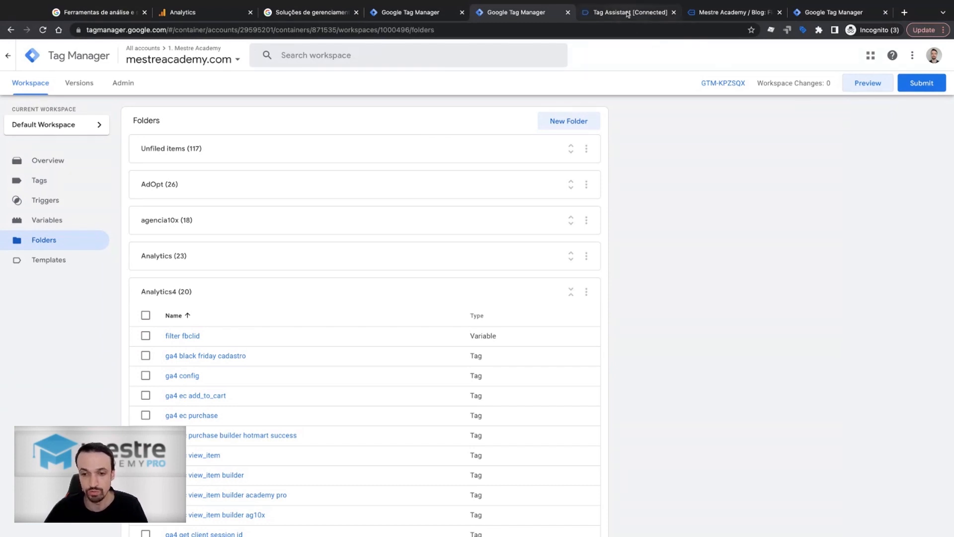
{"action": "left_click", "coordinate": [711, 13]}
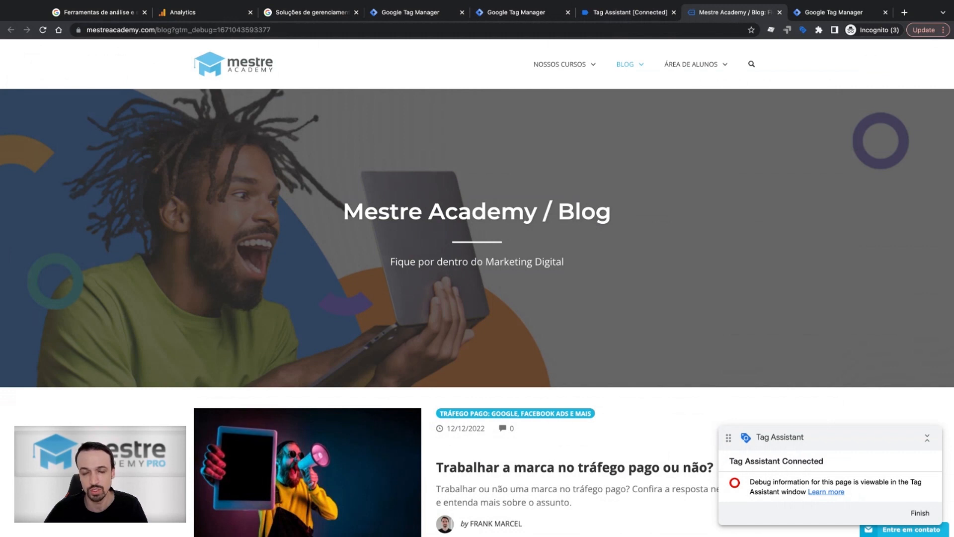
{"action": "left_click", "coordinate": [501, 12]}
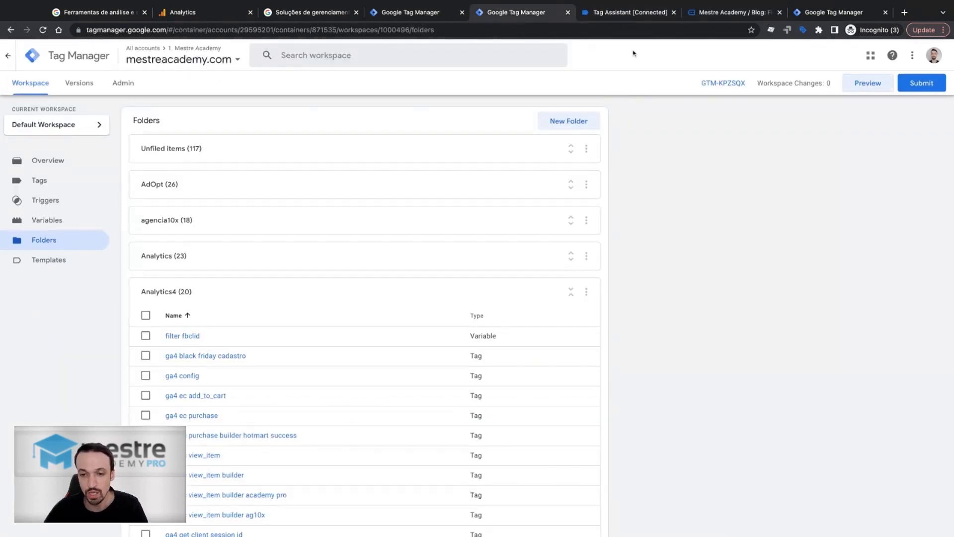
{"action": "left_click", "coordinate": [614, 20]}
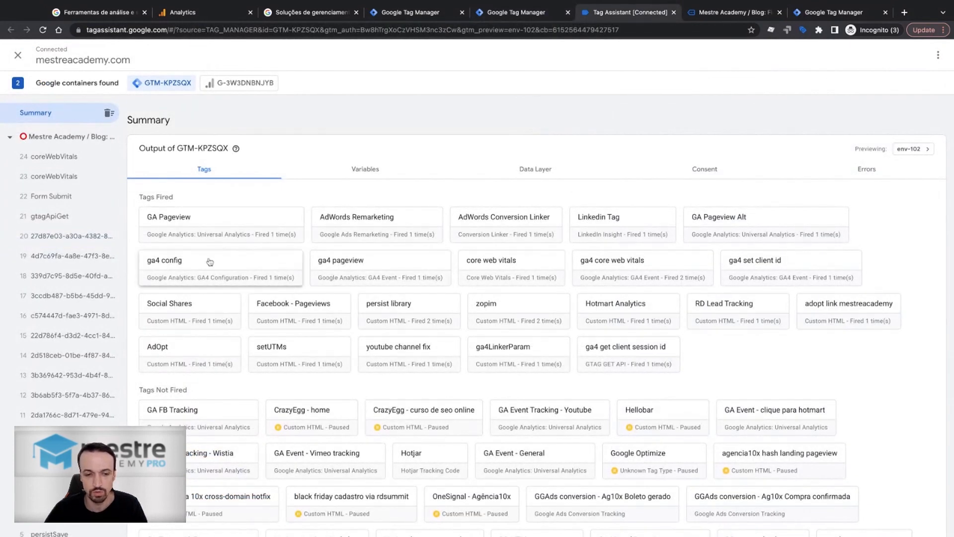
View the ga4 config tag's configuration and firing triggers in the Tag Manager Analytics4 folder, leaving the tag unchanged
{"action": "left_click", "coordinate": [517, 15]}
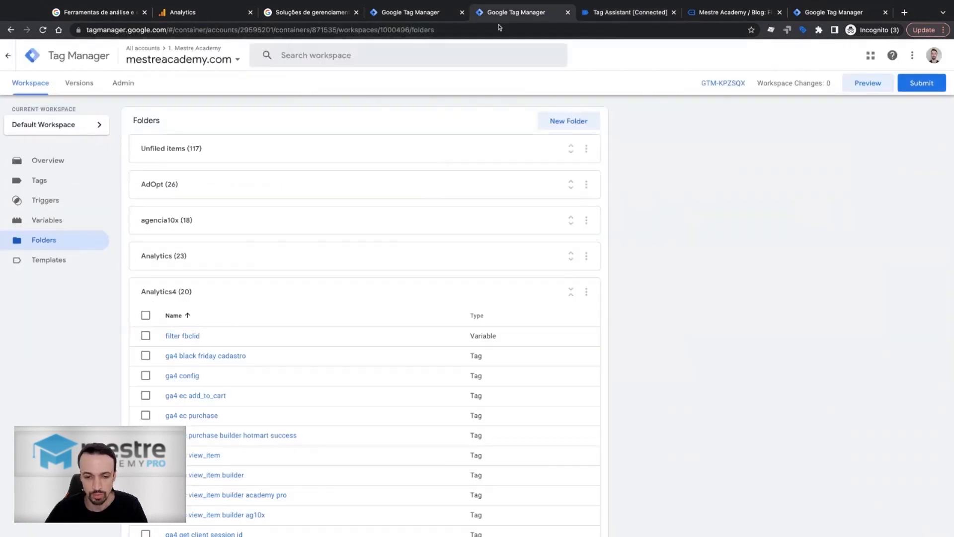
{"action": "scroll", "coordinate": [221, 370], "scroll_direction": "down", "scroll_amount": 3}
{"action": "left_click", "coordinate": [193, 271]}
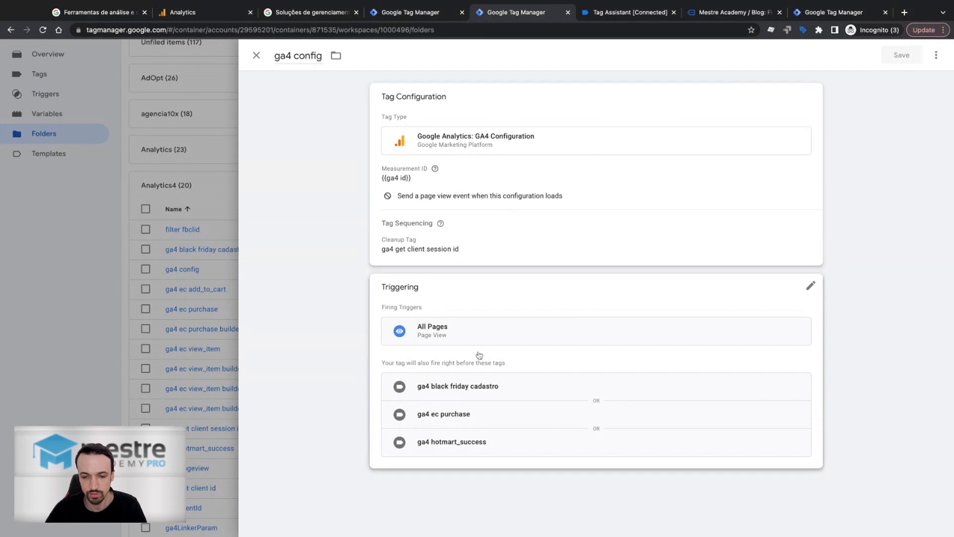
{"action": "left_click", "coordinate": [256, 56]}
{"action": "scroll", "coordinate": [747, 165], "scroll_direction": "up", "scroll_amount": 3}
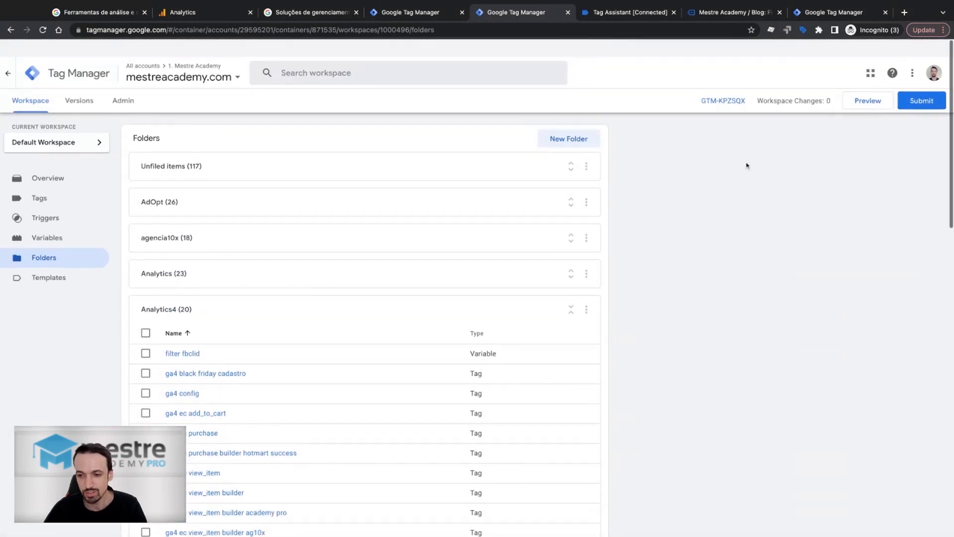
Compare the previewed blog page with the tags fired in the Tag Assistant summary
{"action": "left_click", "coordinate": [611, 13]}
{"action": "left_click", "coordinate": [716, 10]}
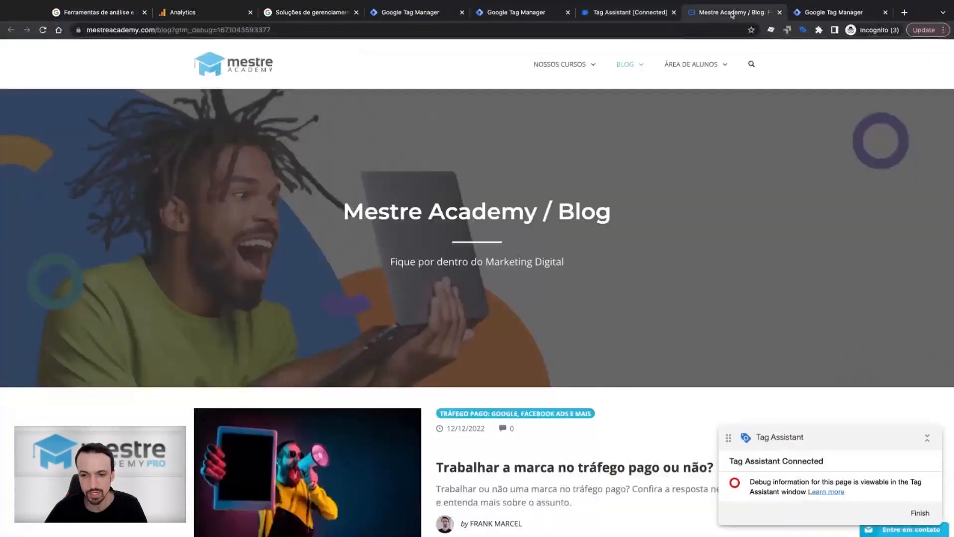
{"action": "left_click", "coordinate": [615, 17]}
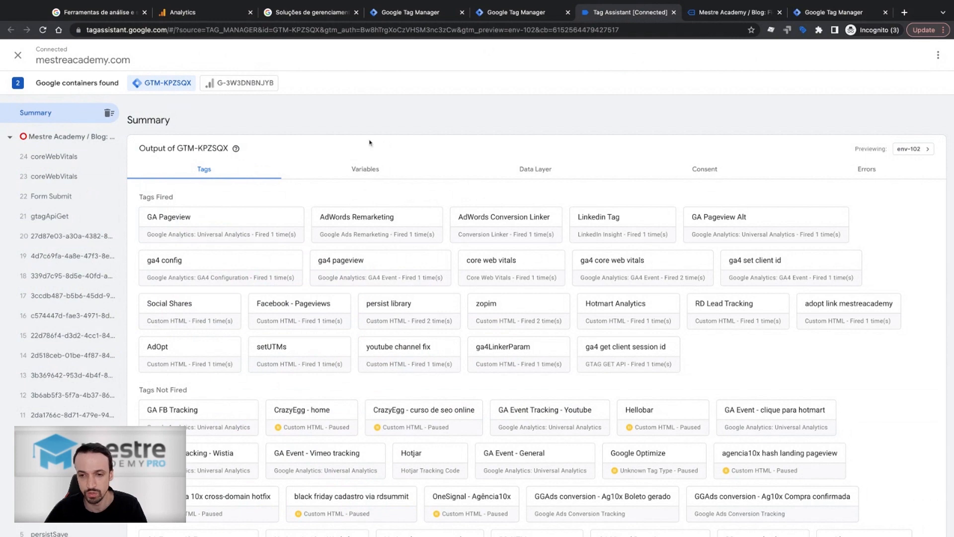
Switch to Google Analytics and open the Reports snapshot of the Mestre Academy GA4 property
{"action": "left_click", "coordinate": [204, 15]}
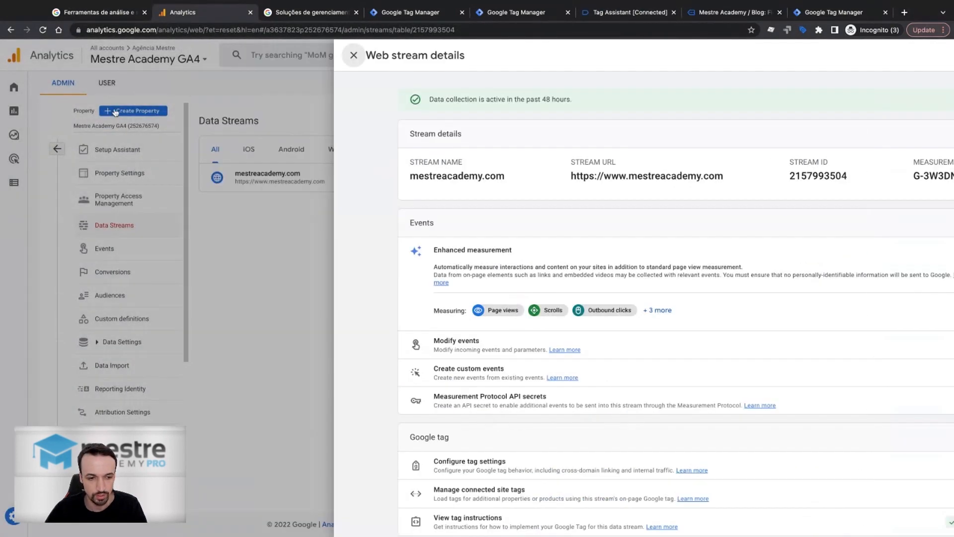
{"action": "left_click", "coordinate": [115, 112]}
{"action": "mouse_move", "coordinate": [18, 112]}
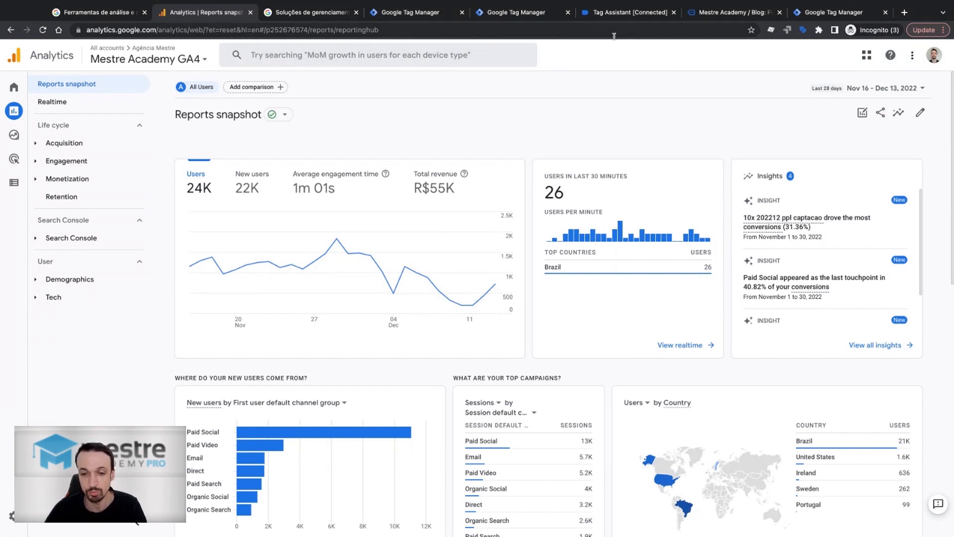
Go back through Tag Assistant to the previewed blog page and finish its debug session
{"action": "left_click", "coordinate": [632, 11]}
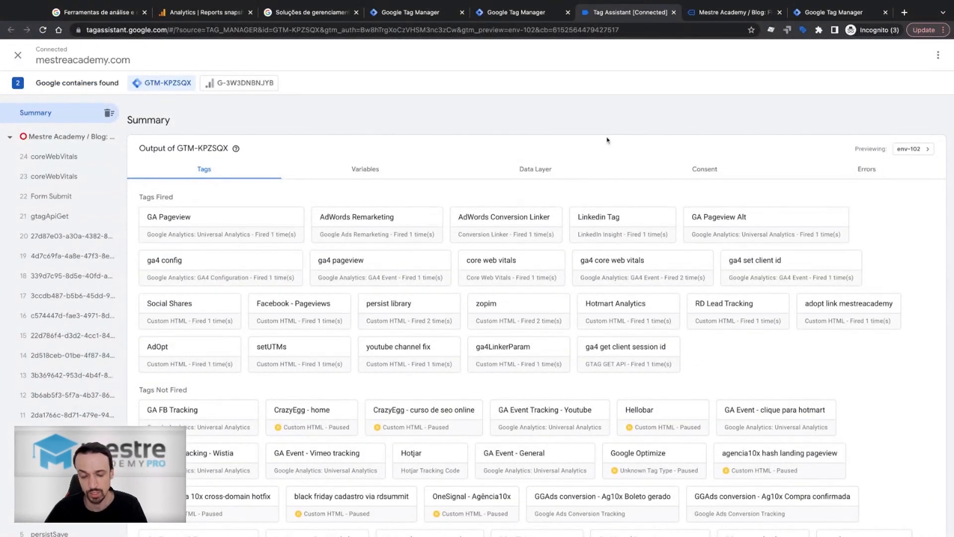
{"action": "left_click", "coordinate": [730, 16]}
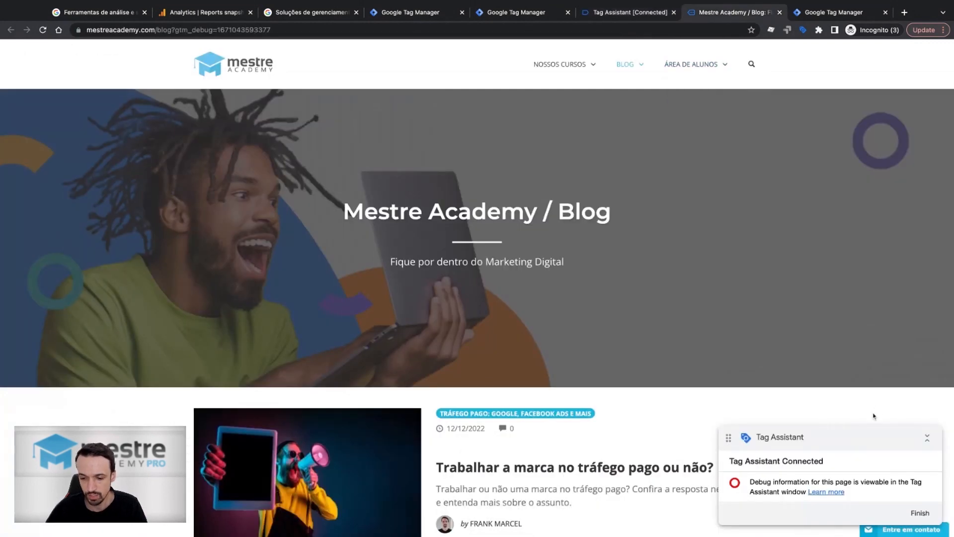
{"action": "left_click", "coordinate": [920, 512]}
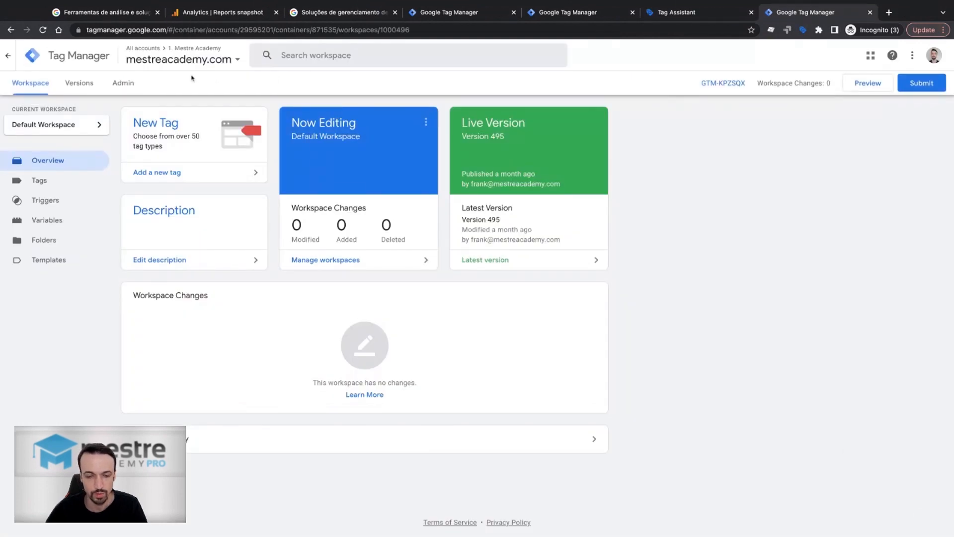
Exit the disconnected mestreacademy.com session, close Tag Assistant, and return to the Folders view in Tag Manager
{"action": "left_click", "coordinate": [683, 15]}
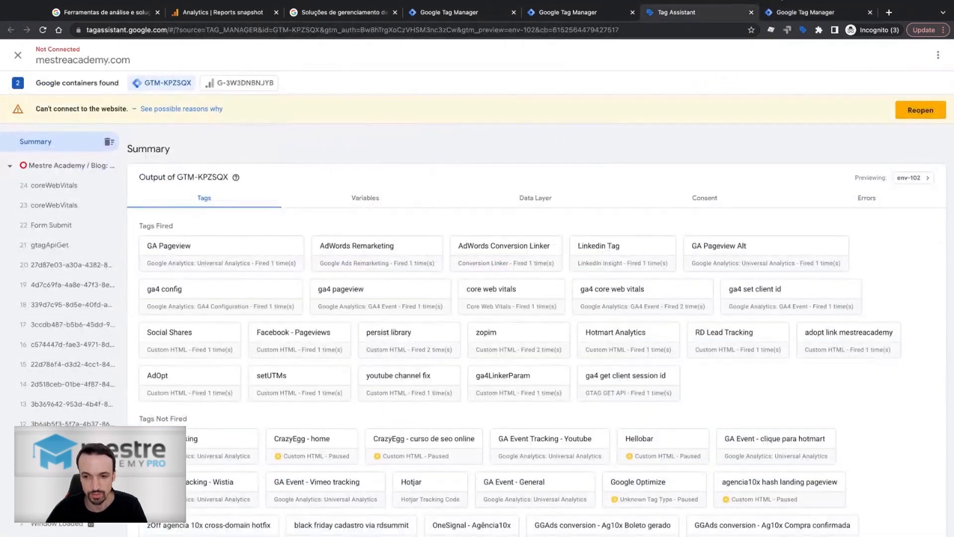
{"action": "left_click", "coordinate": [18, 55]}
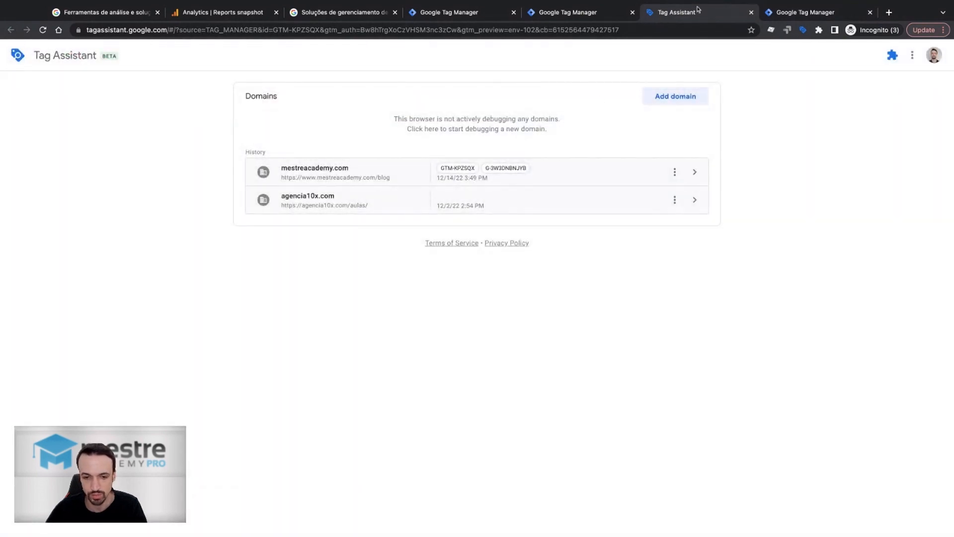
{"action": "left_click", "coordinate": [752, 14]}
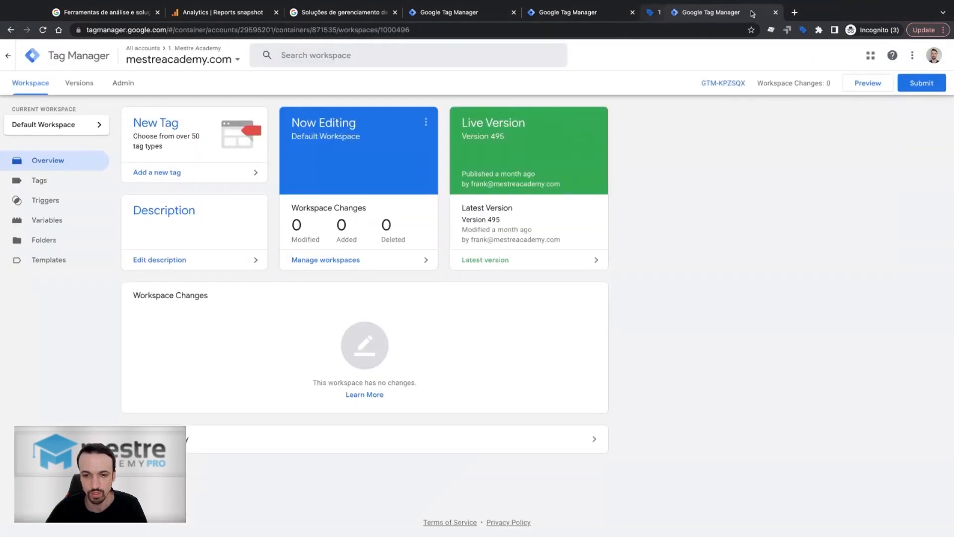
{"action": "left_click", "coordinate": [556, 13]}
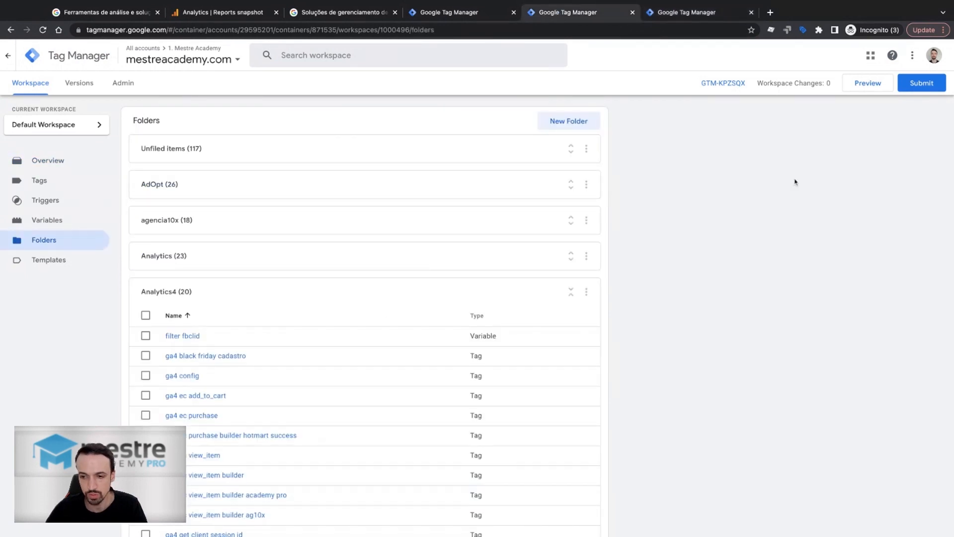
Review the version name and description fields of the workspace's Submit Changes form, and close it without publishing
{"action": "left_click", "coordinate": [922, 83]}
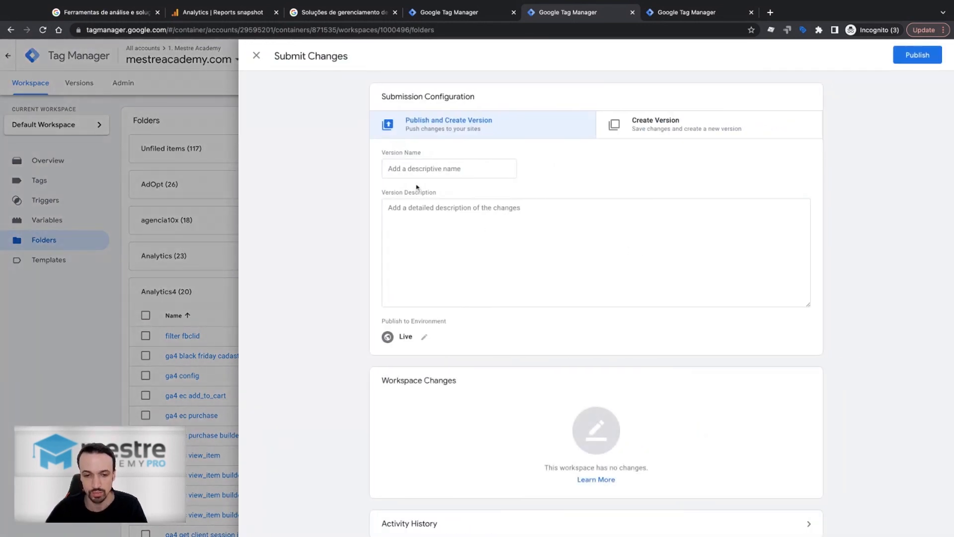
{"action": "left_click", "coordinate": [412, 167]}
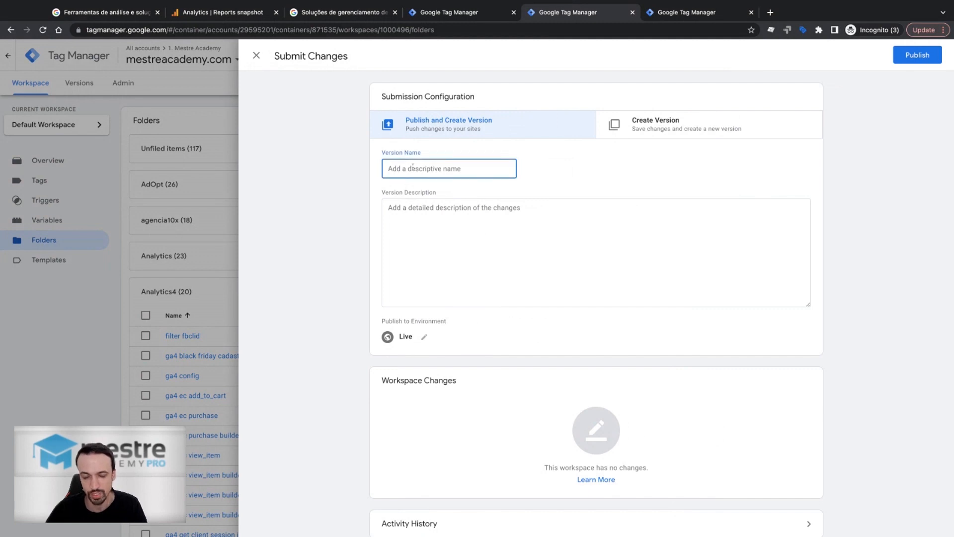
{"action": "left_click", "coordinate": [431, 249]}
{"action": "left_click", "coordinate": [421, 168]}
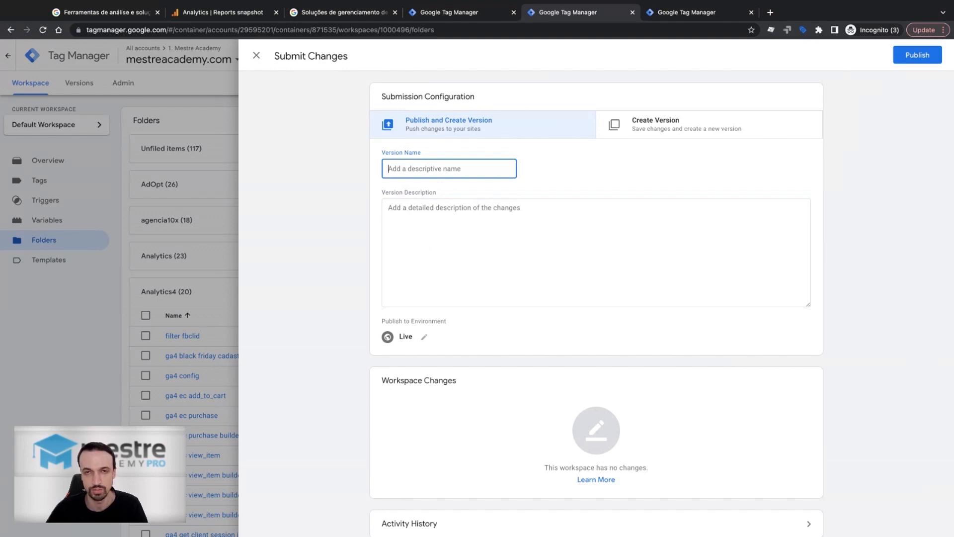
{"action": "left_click", "coordinate": [438, 232]}
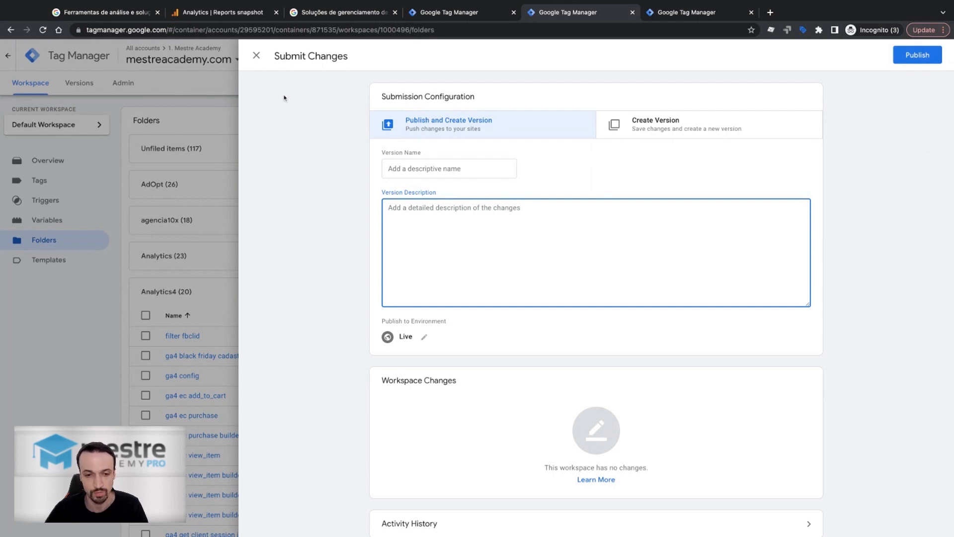
{"action": "left_click", "coordinate": [257, 57]}
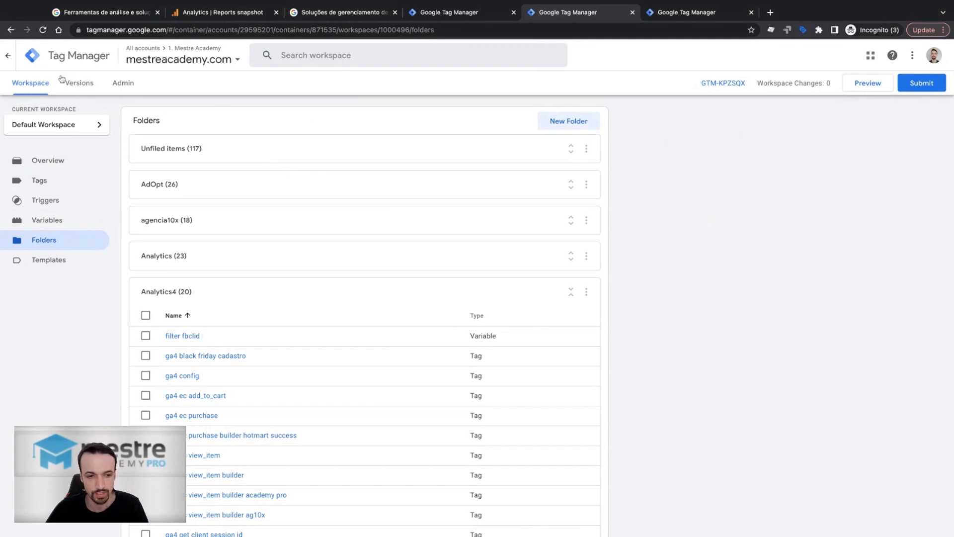
Open the container's version history, examine the details and available actions of version 494, and close it
{"action": "left_click", "coordinate": [73, 87]}
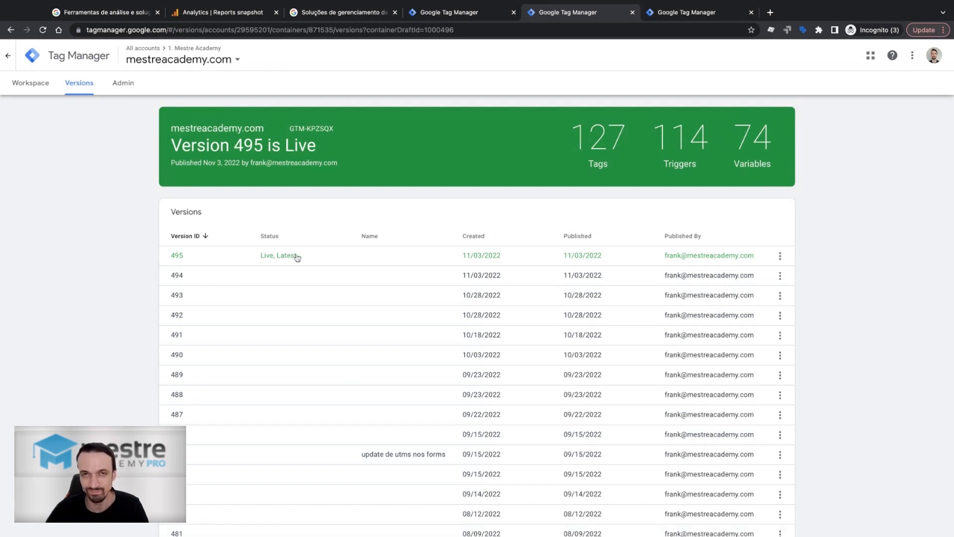
{"action": "left_click", "coordinate": [181, 281]}
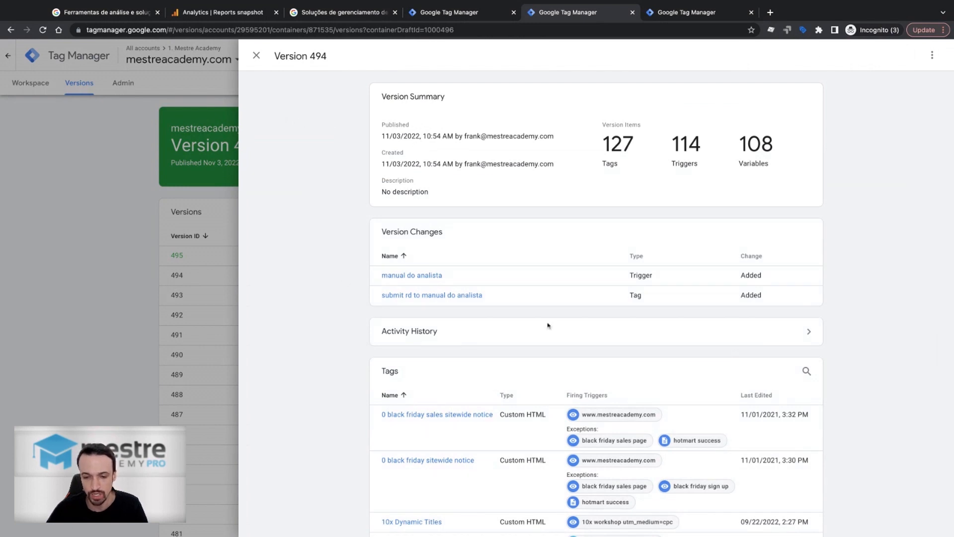
{"action": "left_click", "coordinate": [933, 56]}
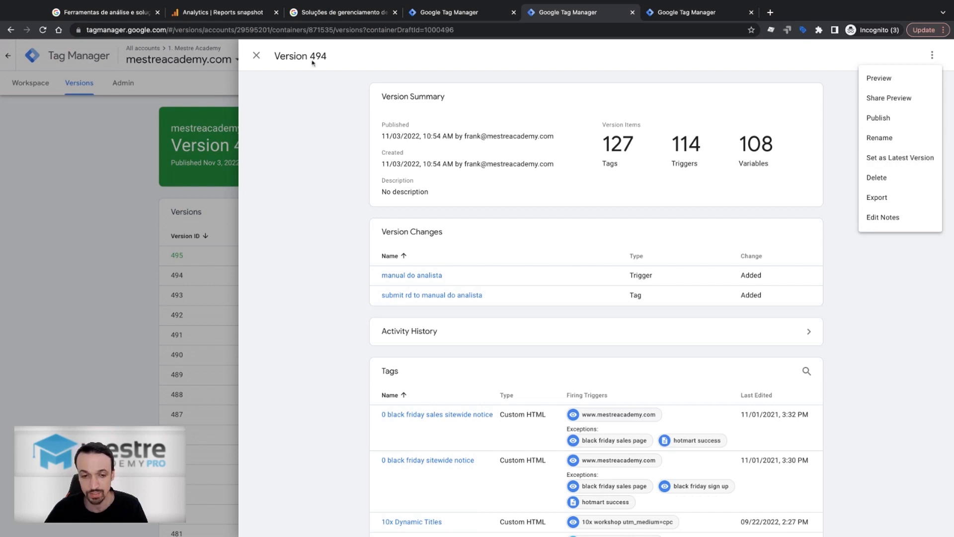
{"action": "left_click", "coordinate": [259, 58]}
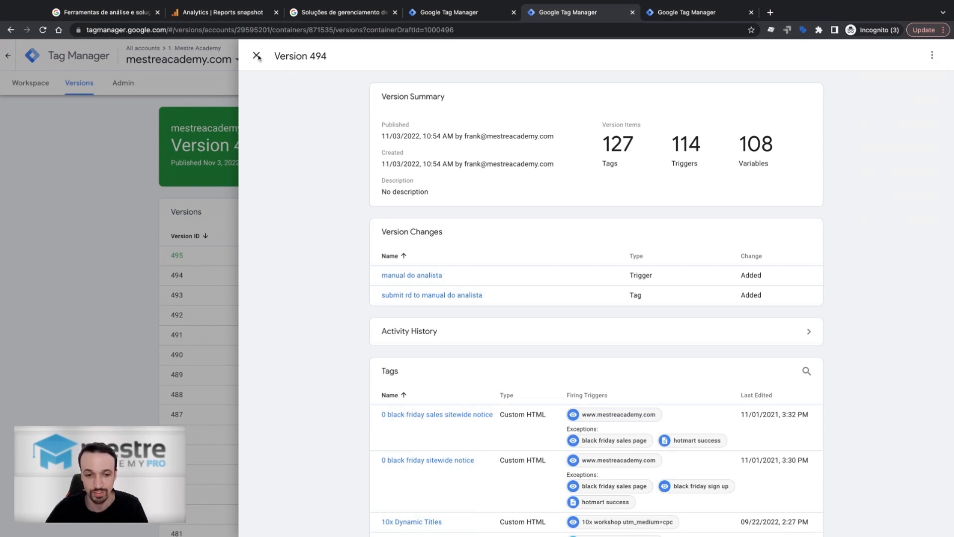
{"action": "left_click", "coordinate": [257, 56]}
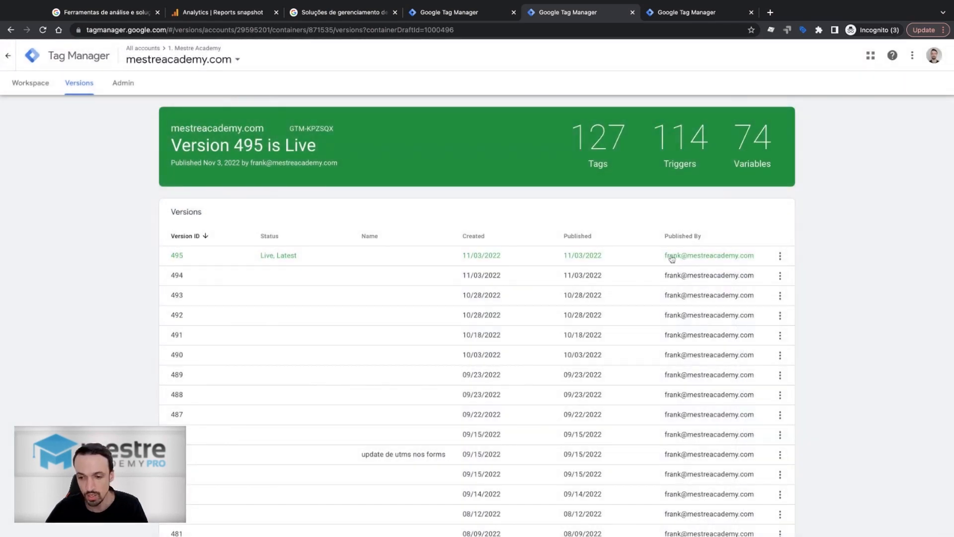
Review the actions available for versions 495, 494 and 492 in the version list, and return to the workspace
{"action": "left_click", "coordinate": [780, 255]}
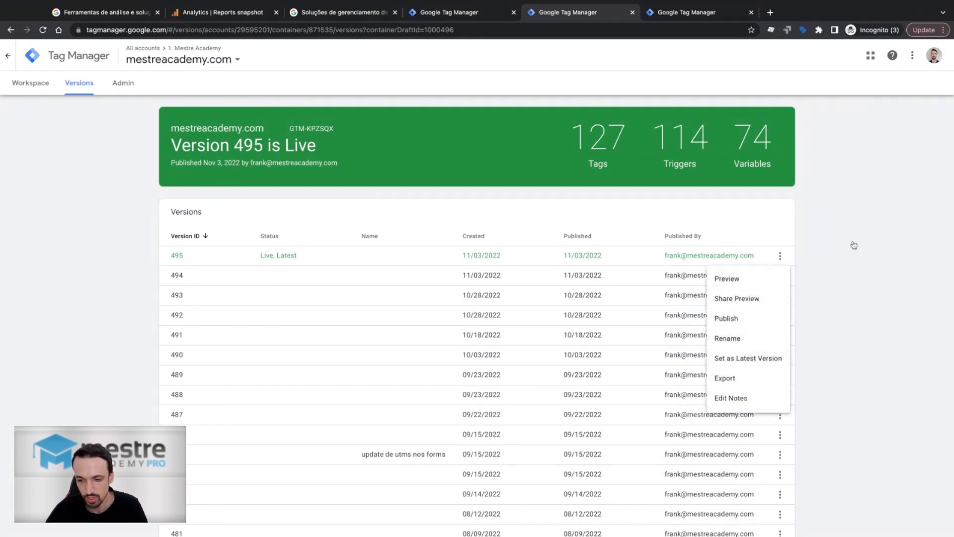
{"action": "left_click", "coordinate": [823, 259]}
{"action": "left_click", "coordinate": [780, 276]}
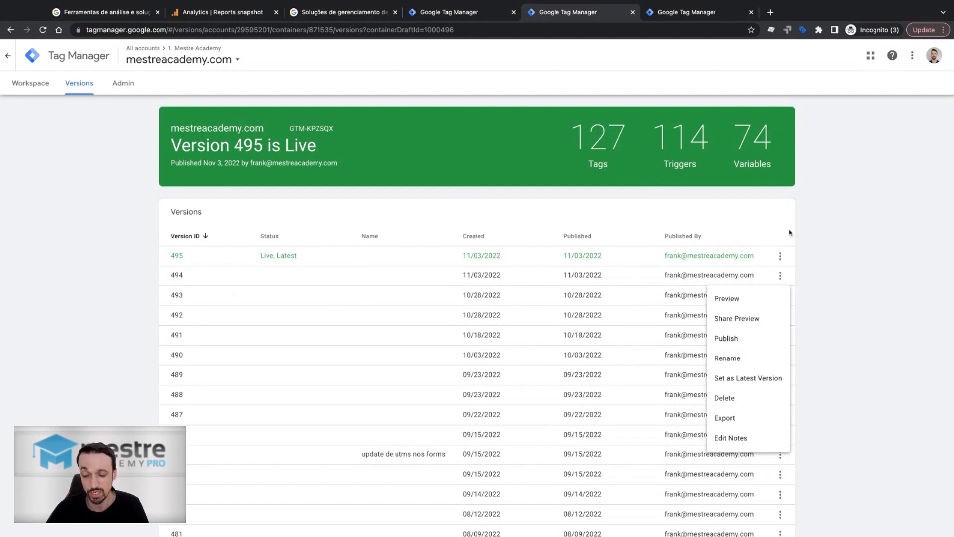
{"action": "left_click", "coordinate": [839, 243]}
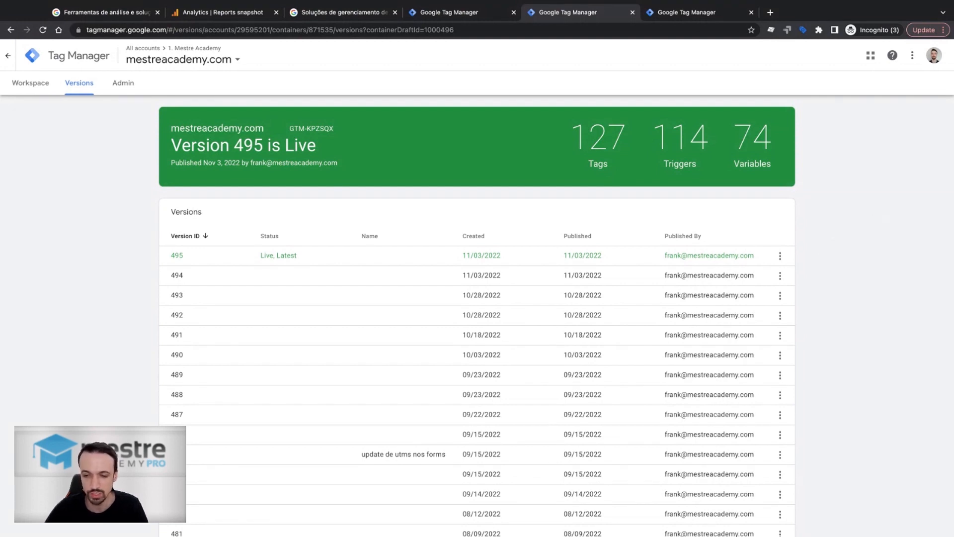
{"action": "left_click", "coordinate": [780, 277]}
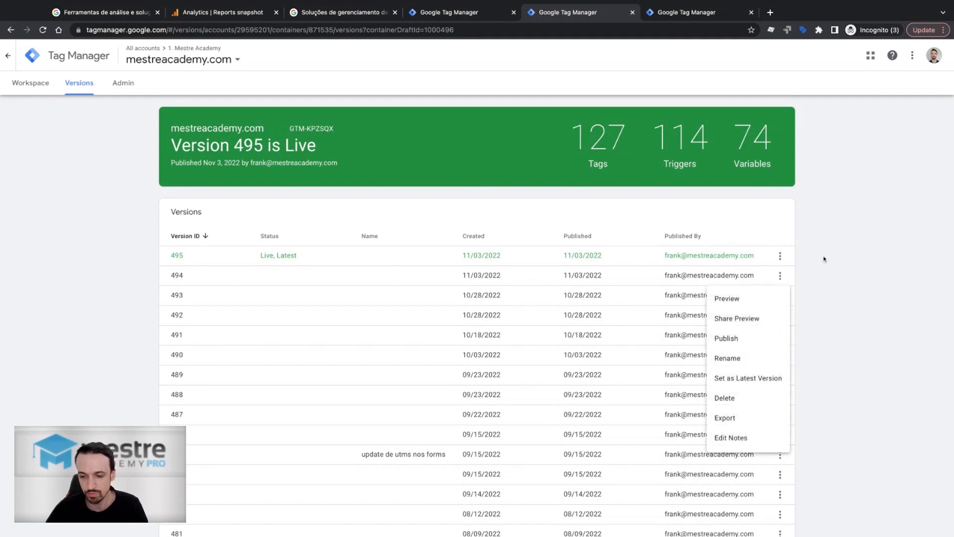
{"action": "left_click", "coordinate": [821, 337]}
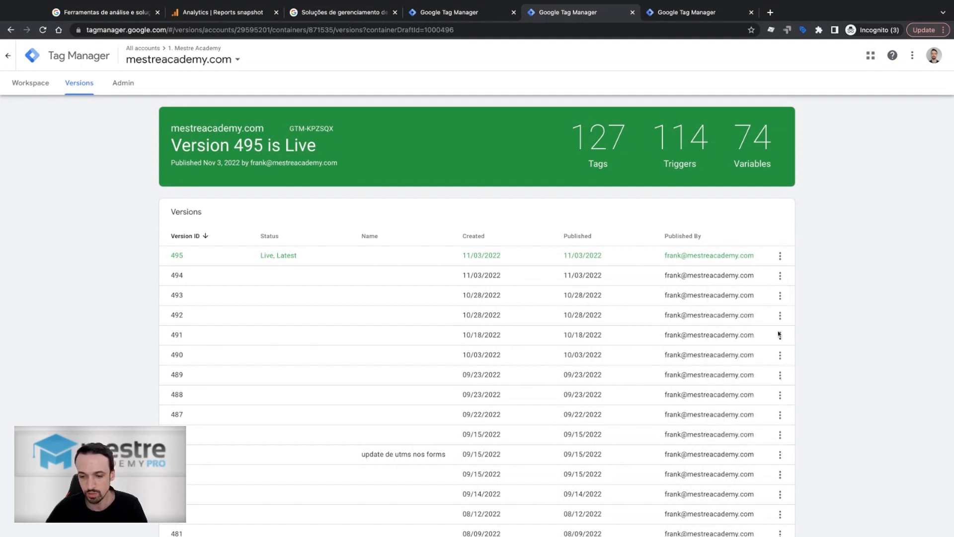
{"action": "left_click", "coordinate": [780, 316]}
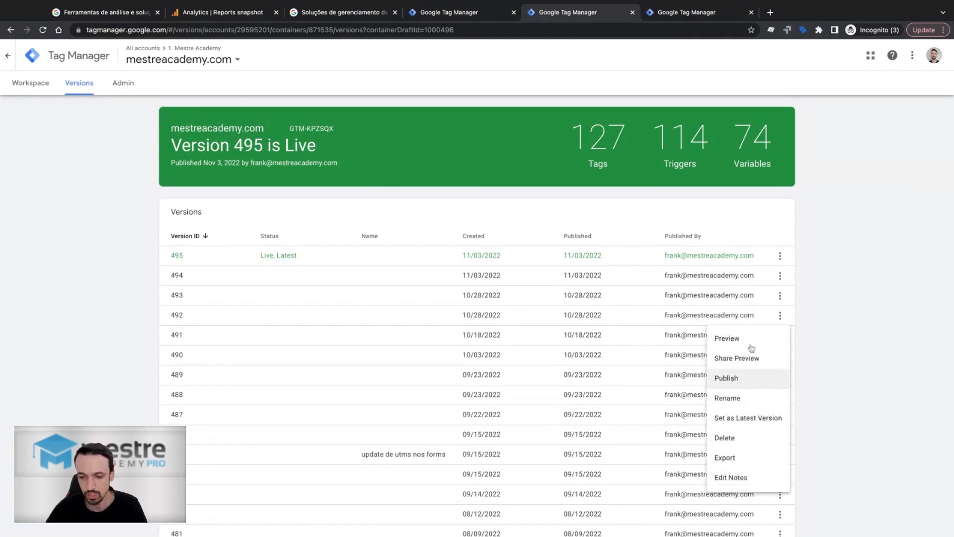
{"action": "left_click", "coordinate": [848, 324]}
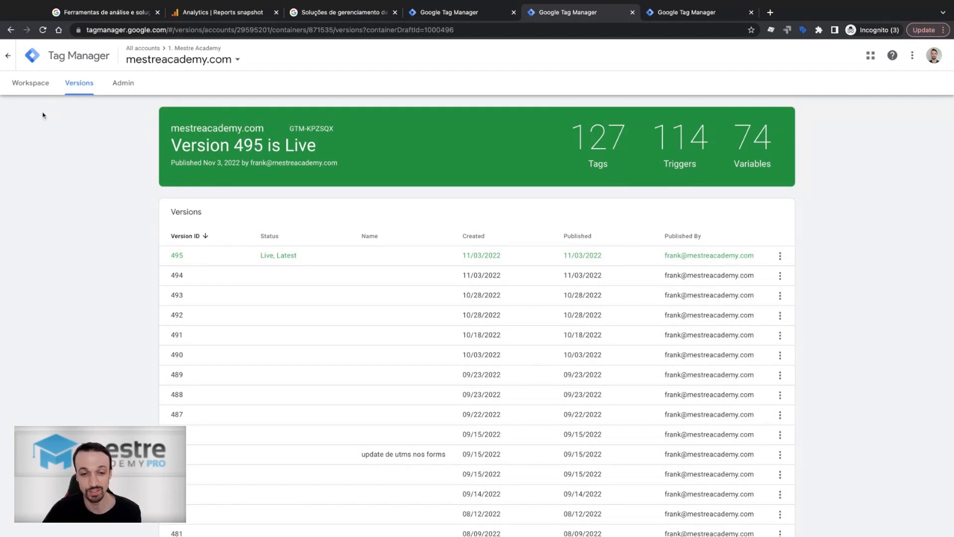
{"action": "left_click", "coordinate": [32, 85]}
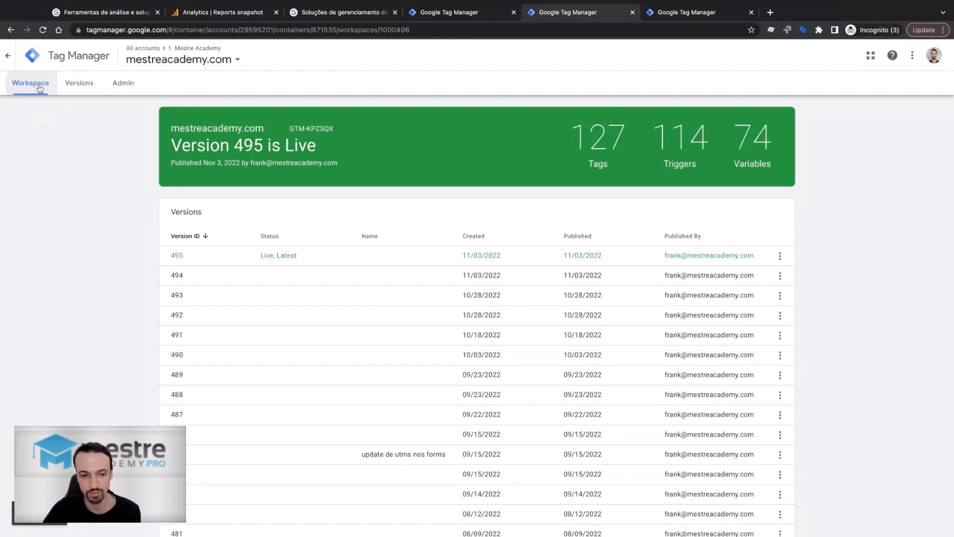